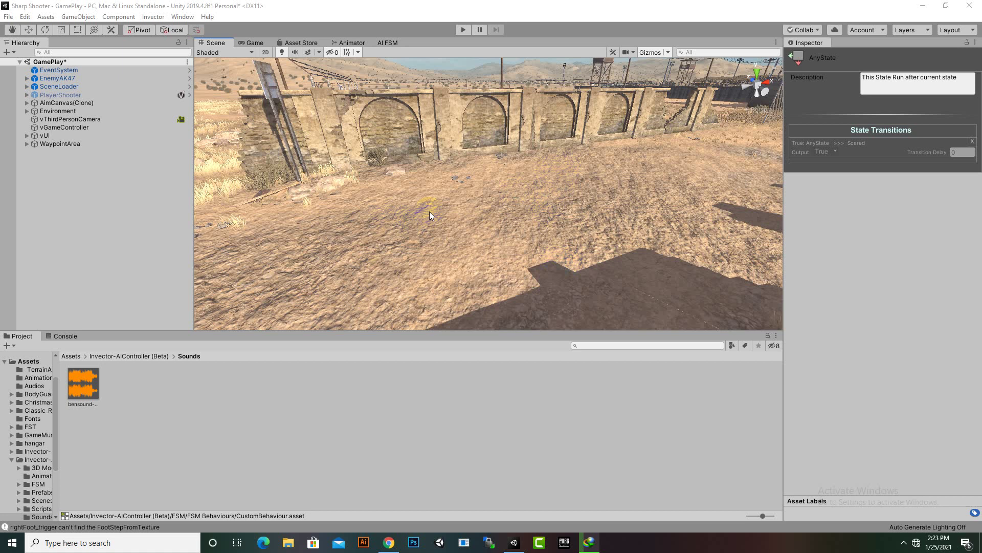
- Bring the character into view and select the EnemyAK47 AI character
scroll(431, 208, "down", 6)
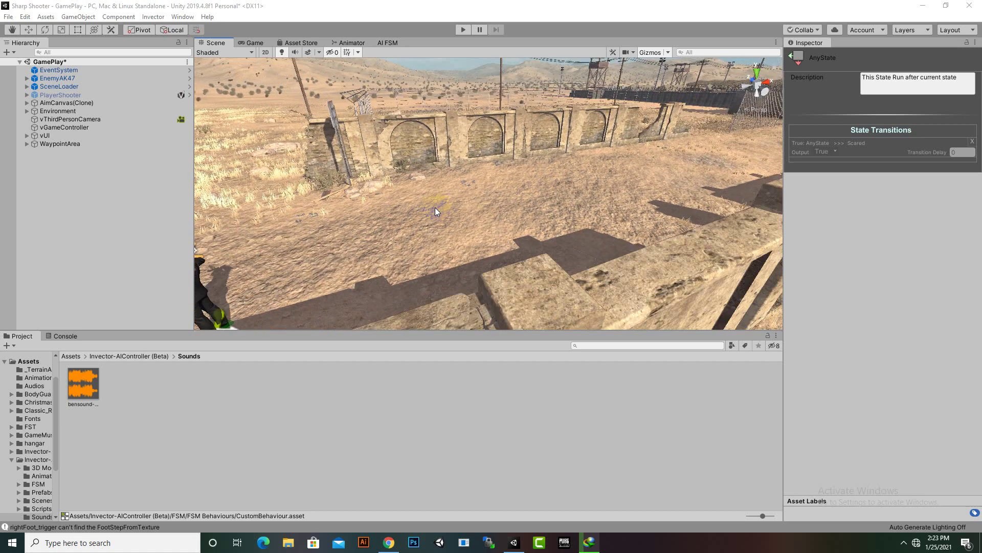
middle_click_drag(443, 219, 527, 237)
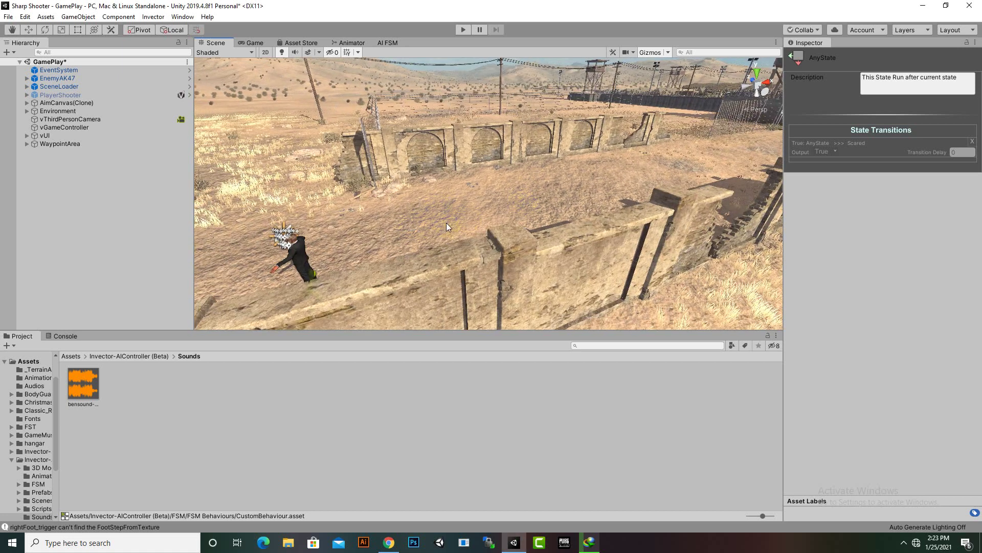
middle_click_drag(447, 222, 604, 230)
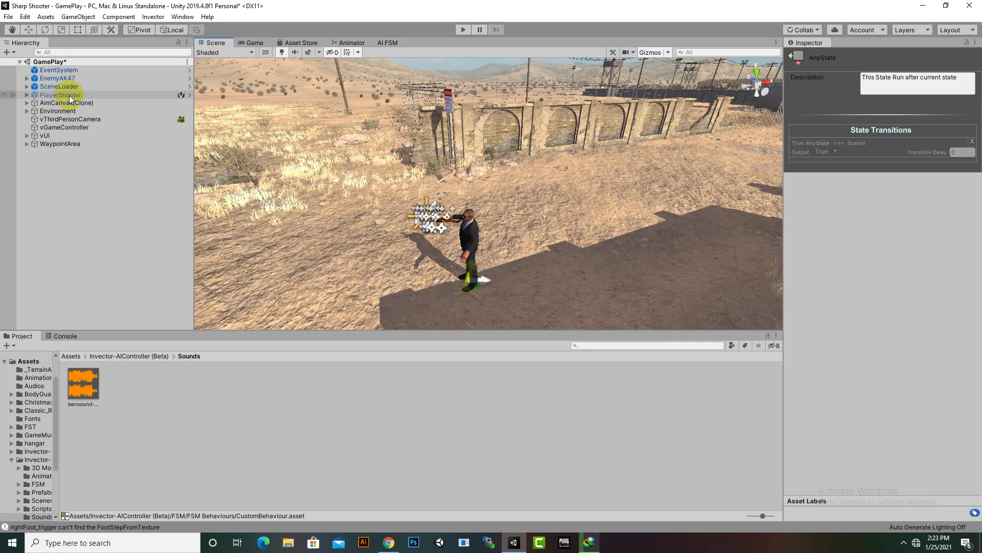
left_click(65, 80)
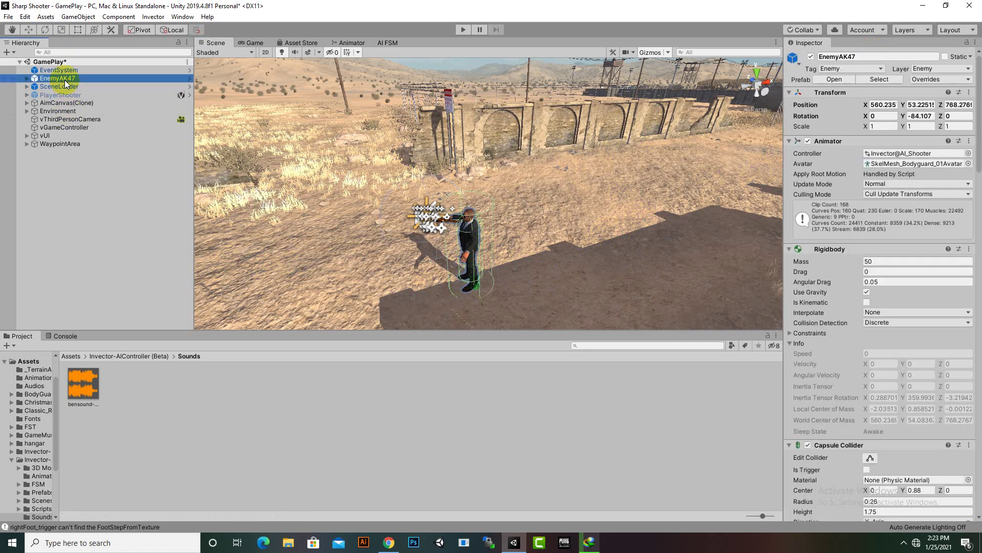
scroll(955, 337, "down", 10)
scroll(949, 338, "down", 10)
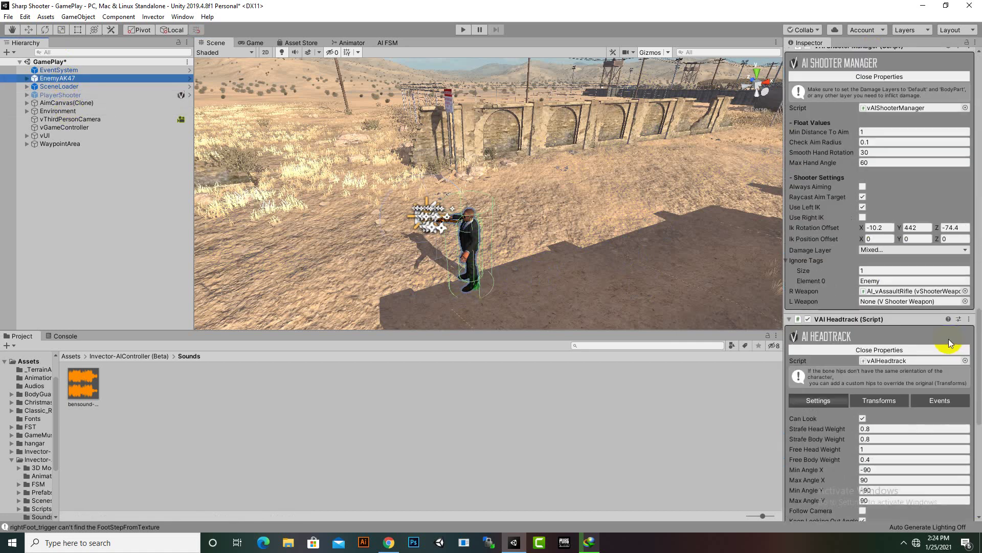
scroll(949, 339, "down", 10)
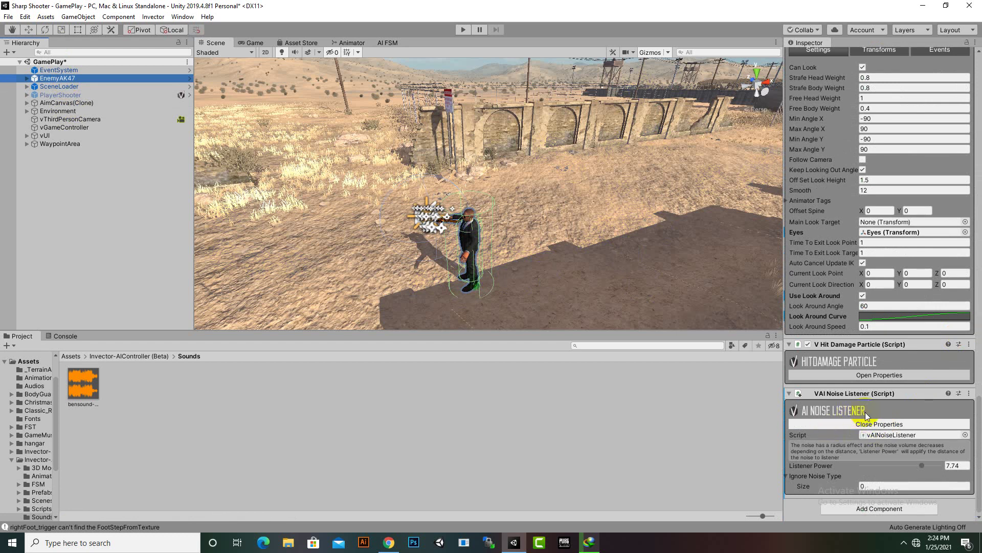
- Add a VAI Noise Listener component to EnemyAK47
left_click(860, 509)
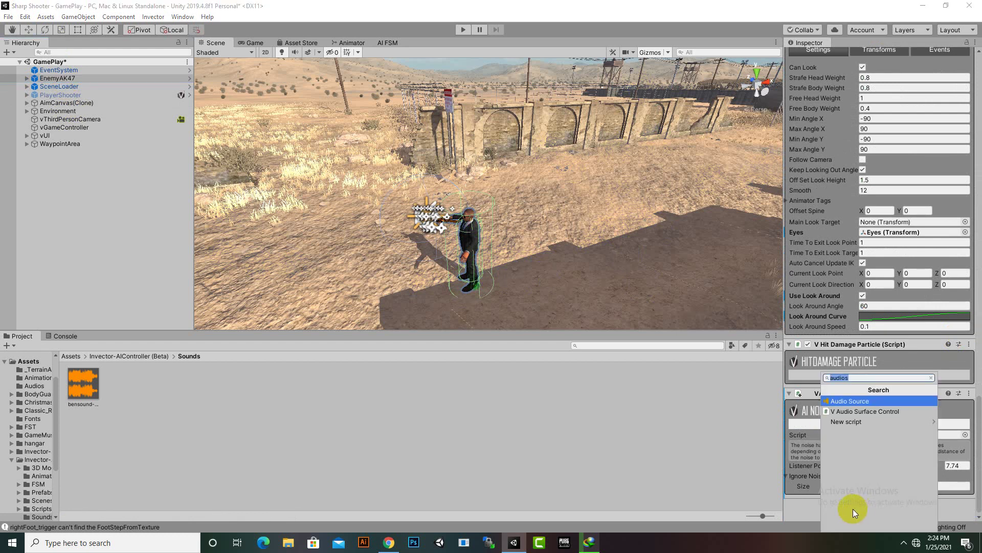
type("noi")
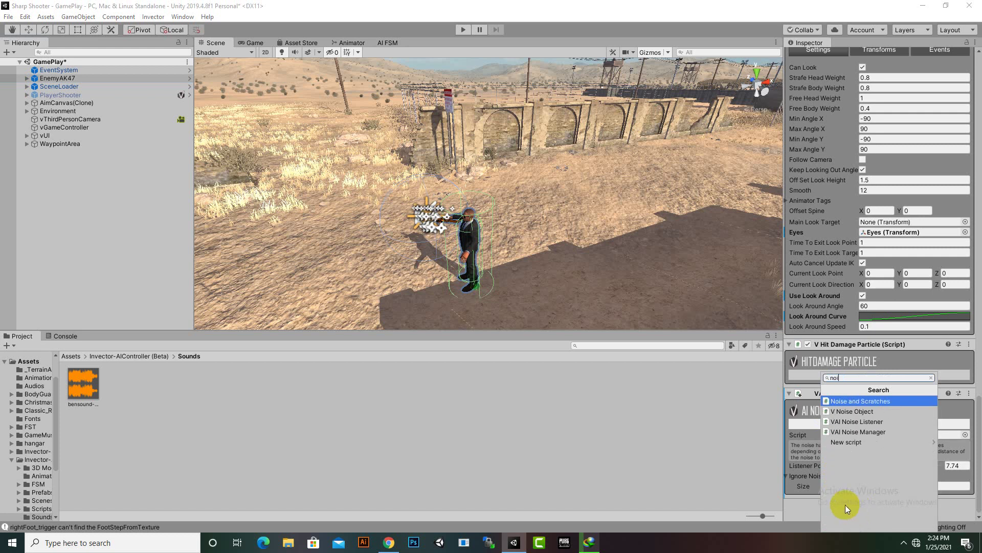
left_click(856, 426)
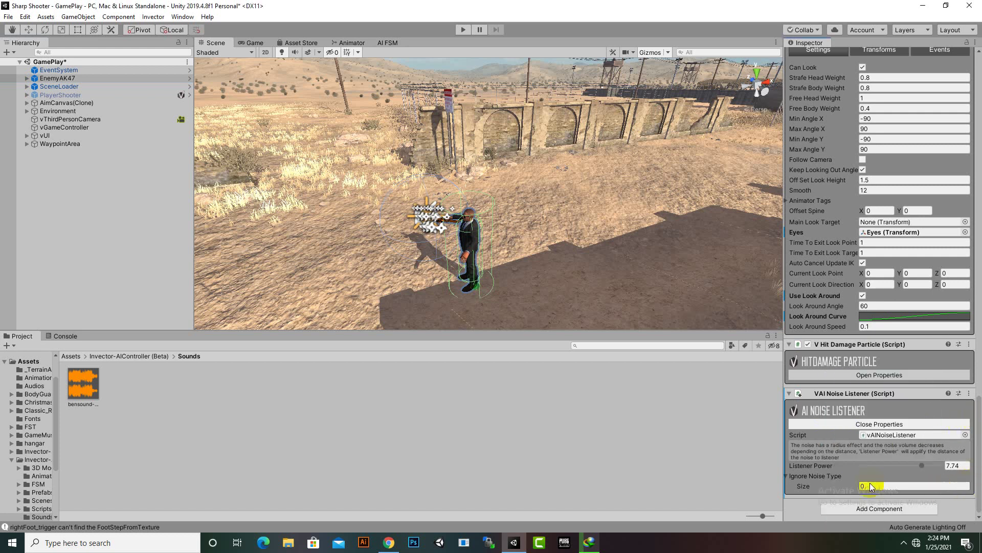
- Set the Noise Listener's Listener Power to 1, then deselect the AI
left_click_drag(920, 467, 877, 465)
left_click(956, 465)
type("2.05")
key("Return")
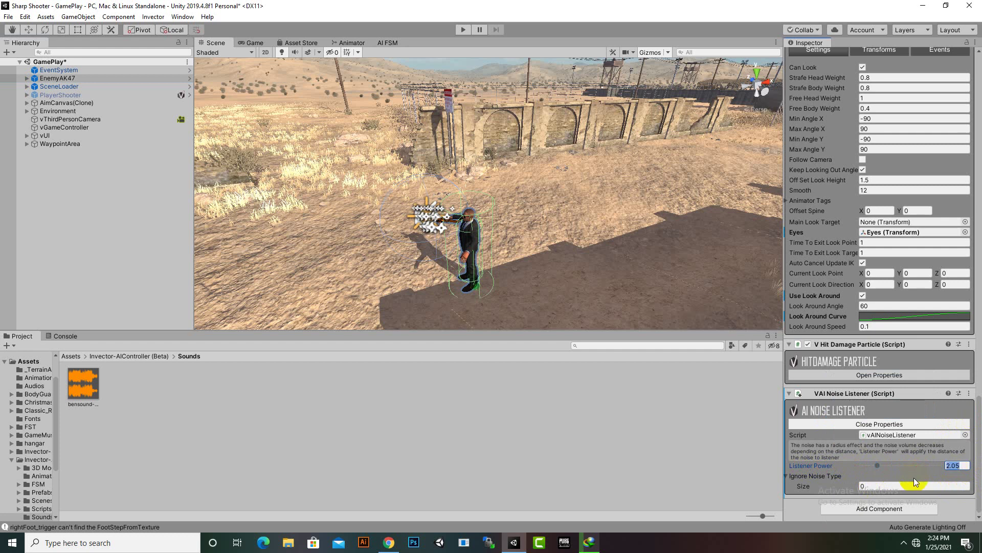
type("1")
left_click(67, 162)
- Create a new 3D Sphere object from the Hierarchy
right_click(97, 161)
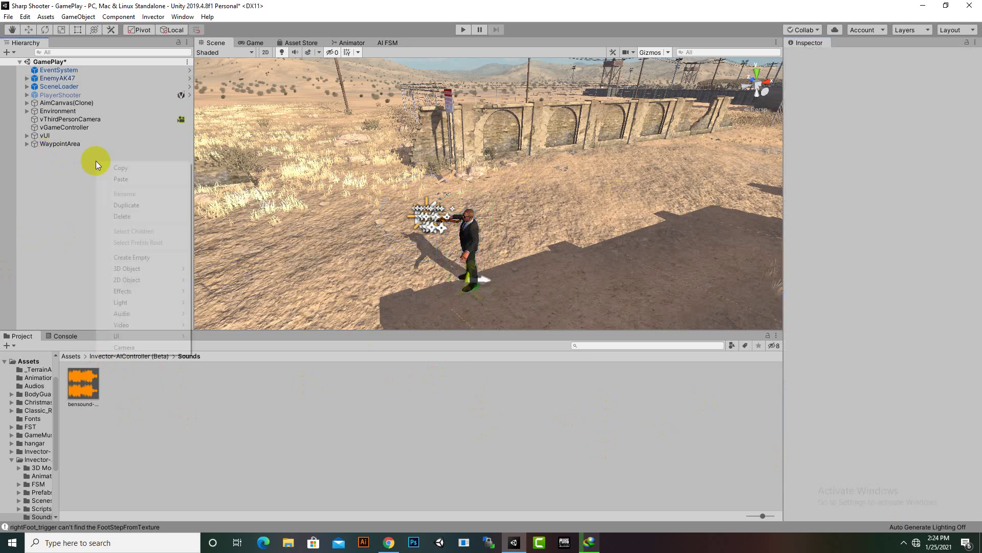
mouse_move(134, 269)
left_click(244, 279)
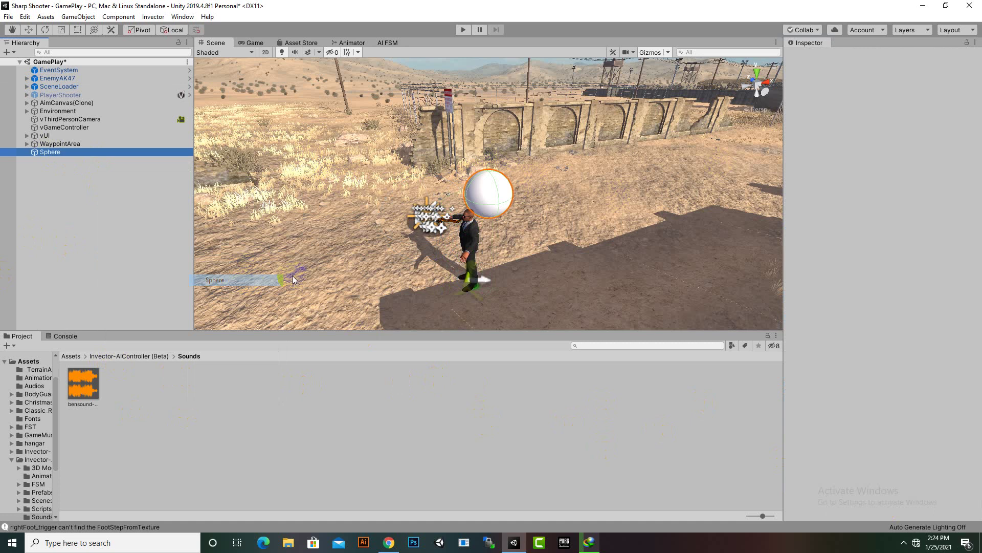
scroll(532, 214, "down", 3)
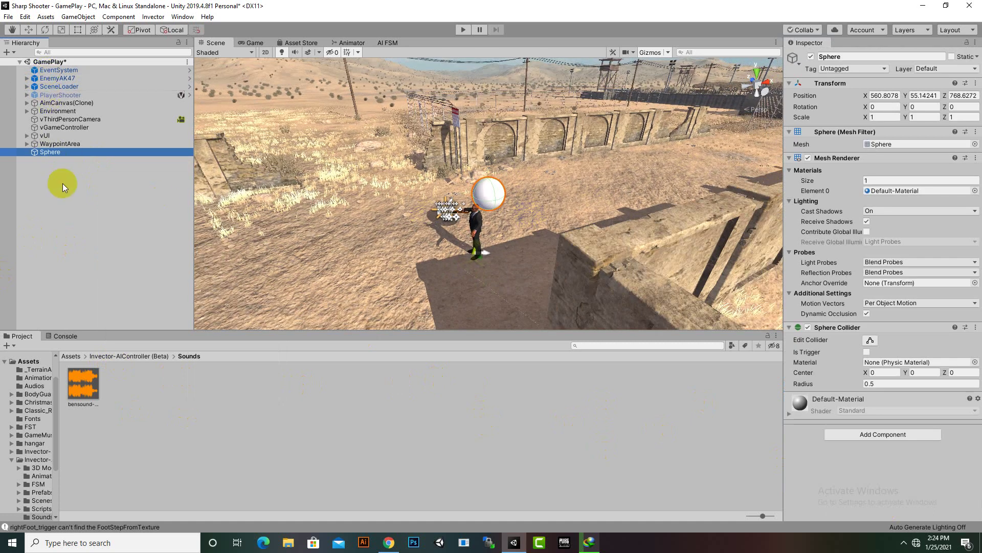
- Move the sphere along X and raise it to about X 567, Y 56.2 near the wall
left_click(28, 30)
scroll(588, 261, "up", 5)
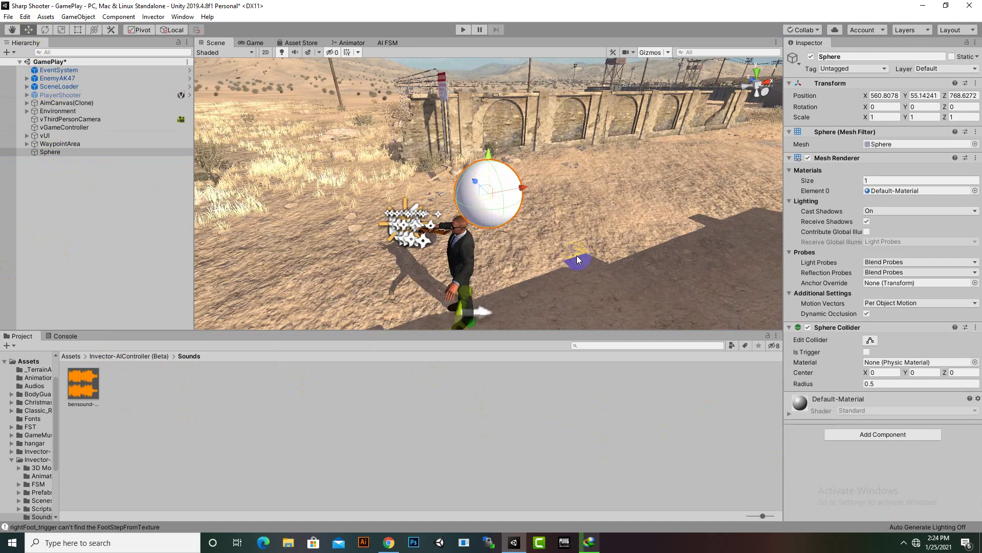
scroll(546, 238, "down", 5)
middle_click_drag(546, 238, 448, 284)
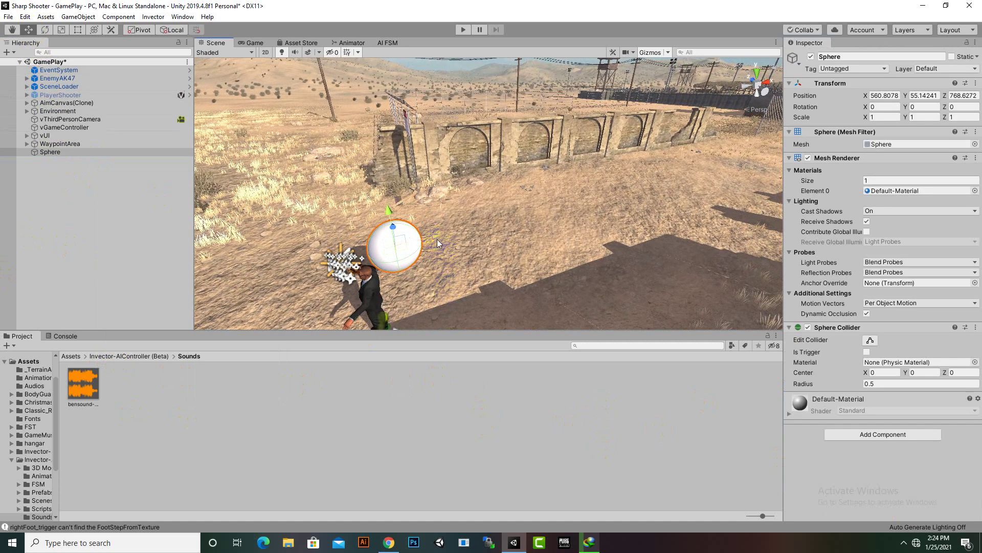
left_click_drag(436, 238, 756, 265)
scroll(555, 266, "up", 4)
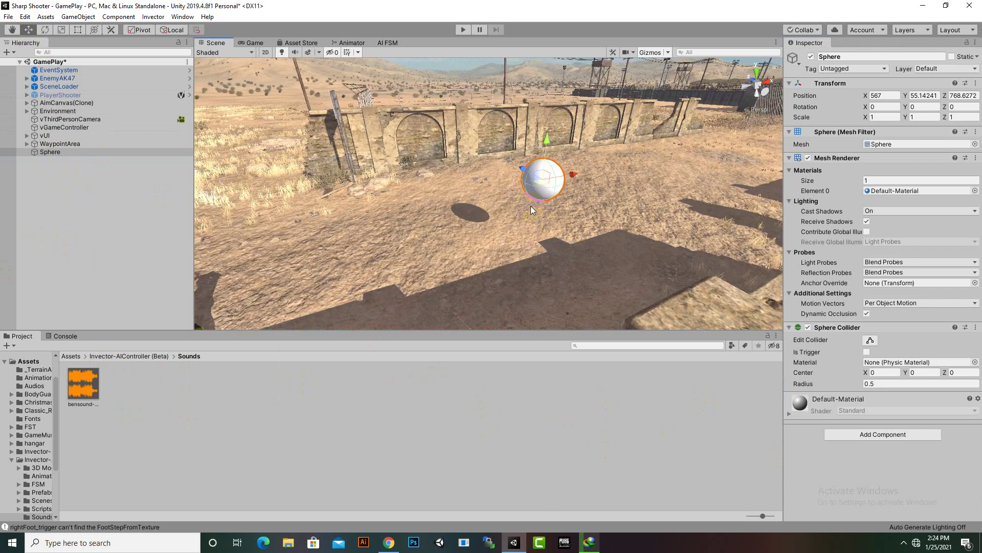
left_click_drag(571, 139, 576, 74)
scroll(582, 234, "down", 4)
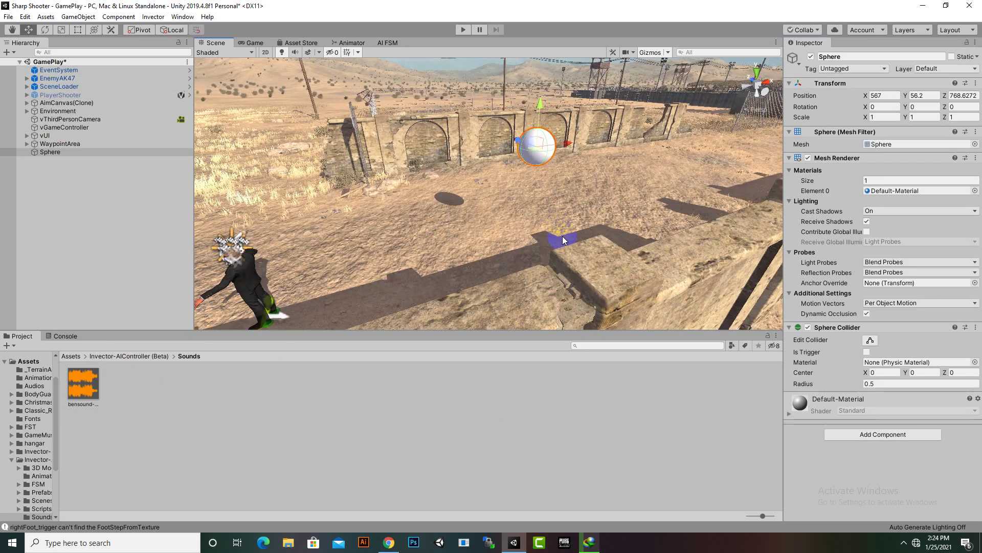
middle_click_drag(581, 234, 738, 339)
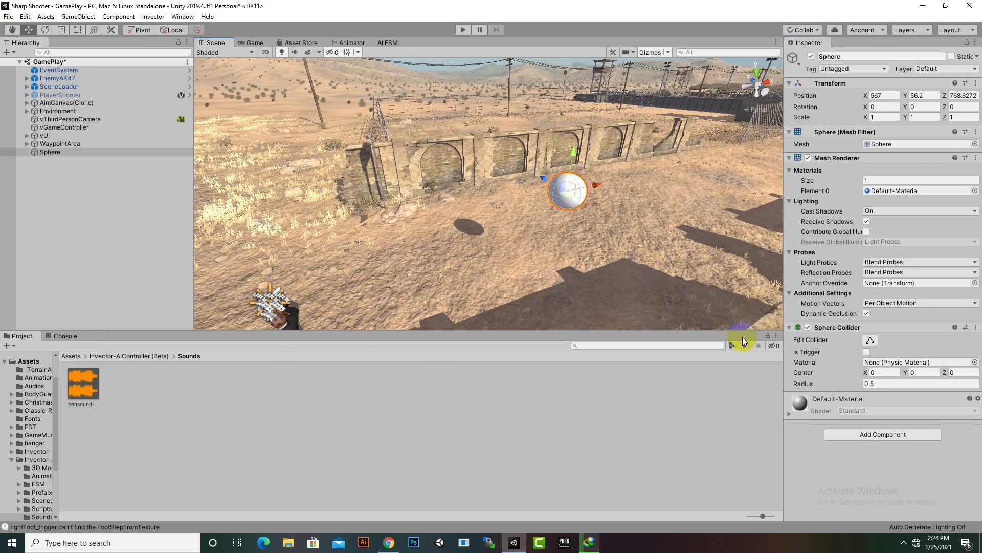
- Add a Rigidbody component to the Sphere
left_click(889, 438)
type("r")
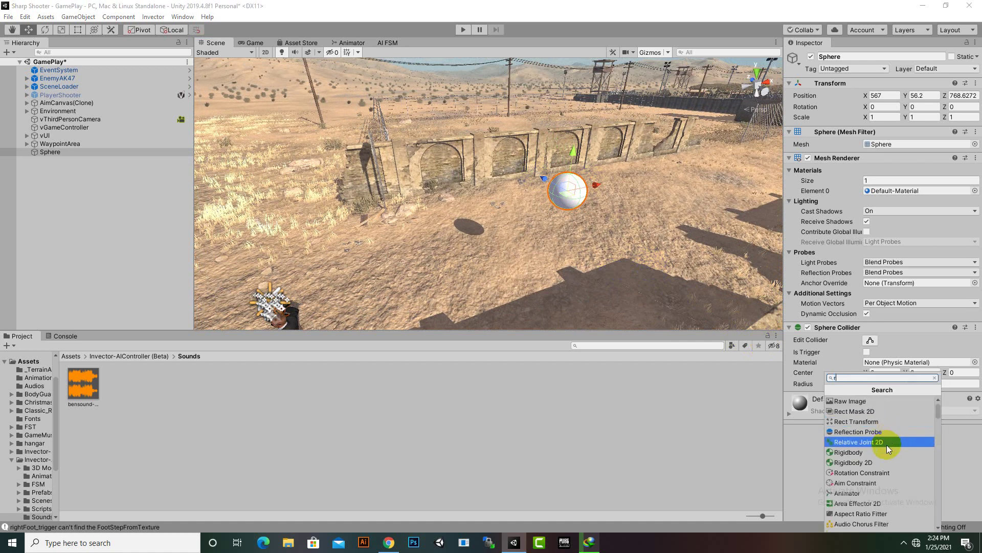
left_click(885, 452)
scroll(870, 389, "down", 5)
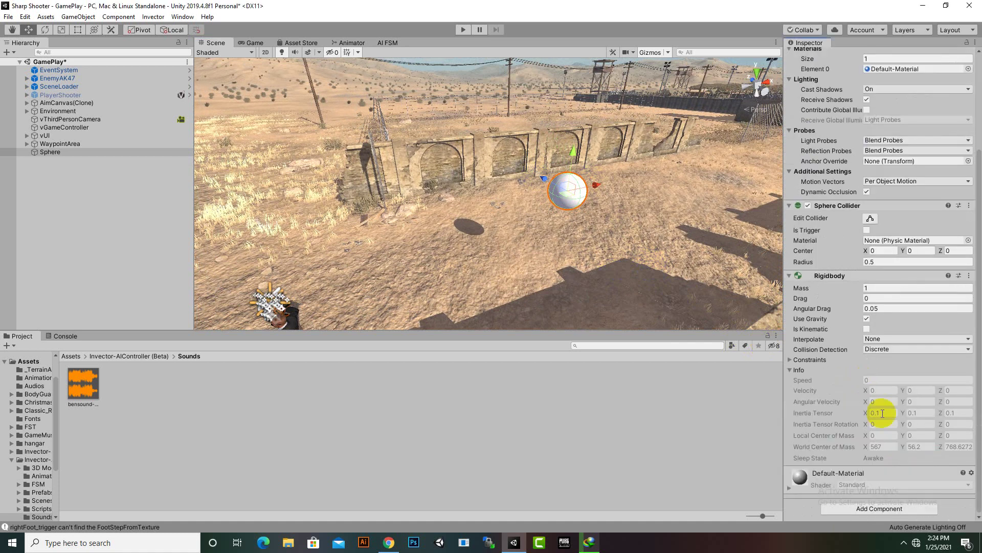
- Add a V Noise Object to the Sphere and raise its Max Distance to 8.87
left_click(885, 508)
type("noi")
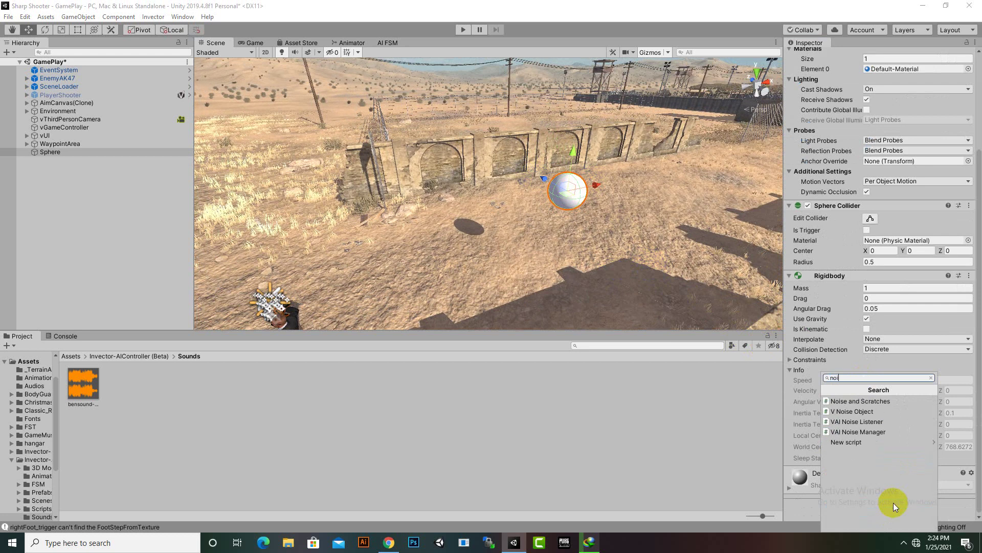
left_click(862, 413)
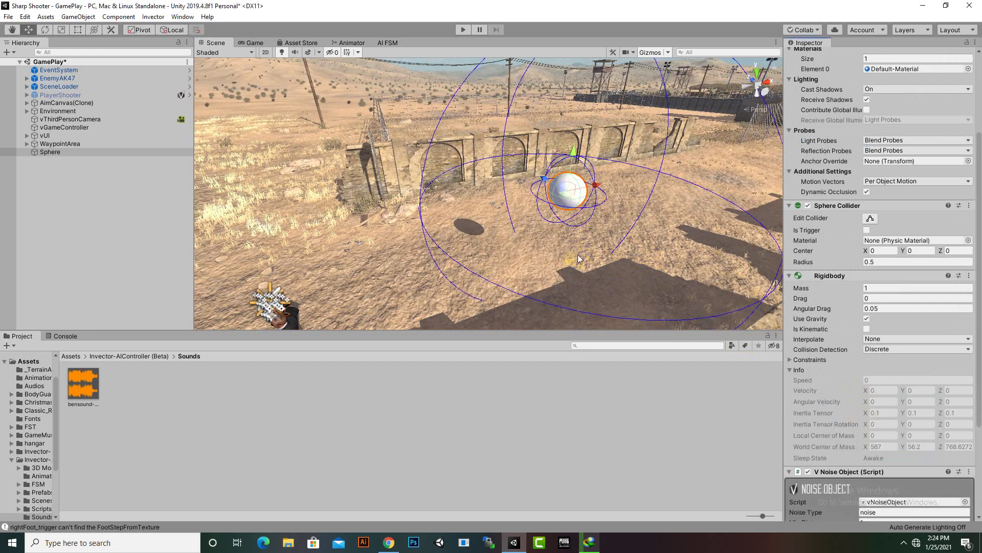
scroll(801, 471, "down", 5)
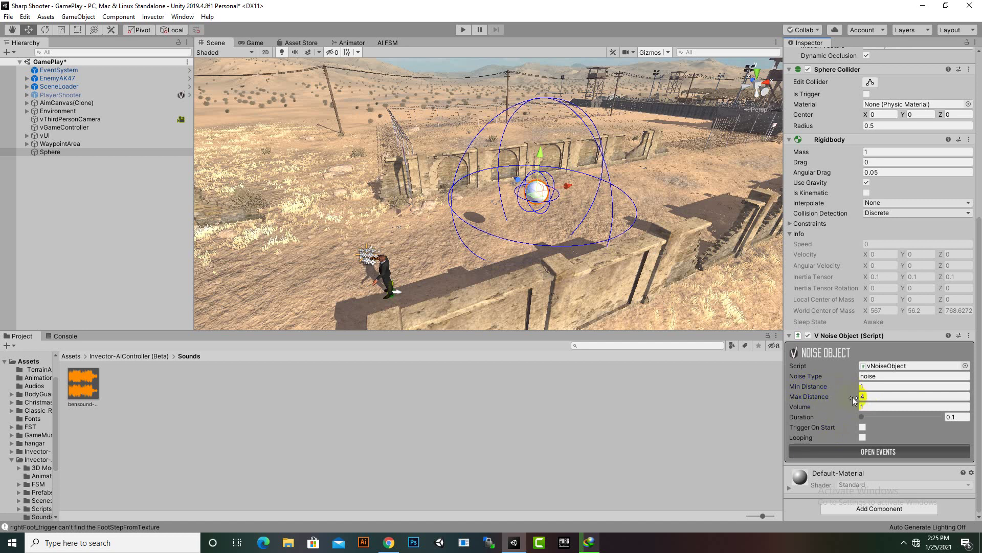
left_click_drag(852, 402, 935, 405)
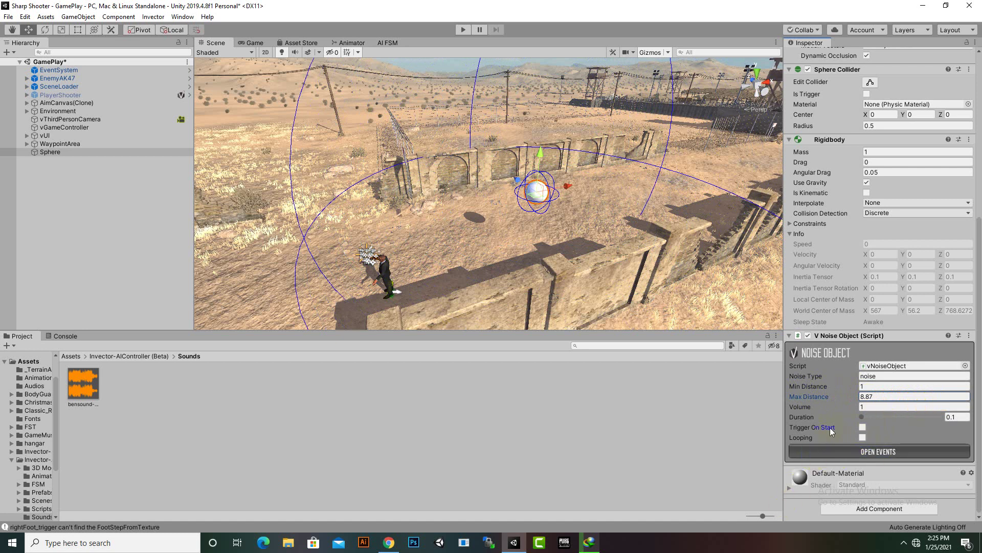
left_click(872, 440)
- Add a V Simple Trigger component to the Sphere
left_click(865, 509)
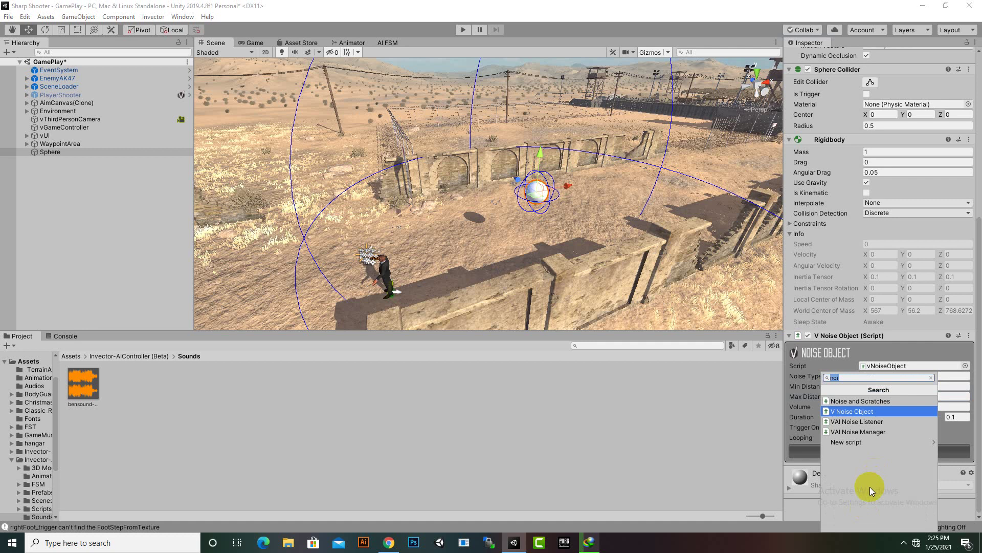
type("trigger")
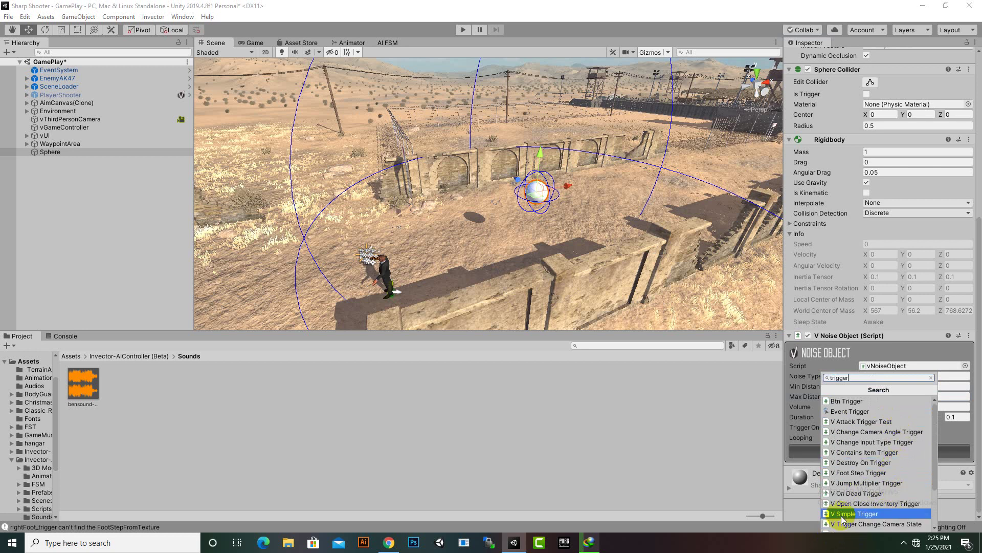
left_click(869, 513)
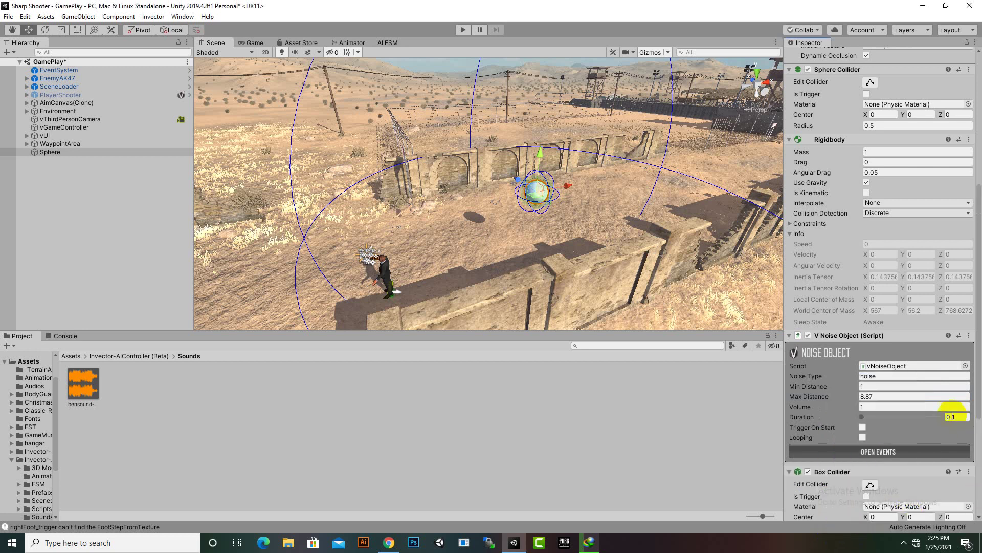
scroll(951, 430, "down", 5)
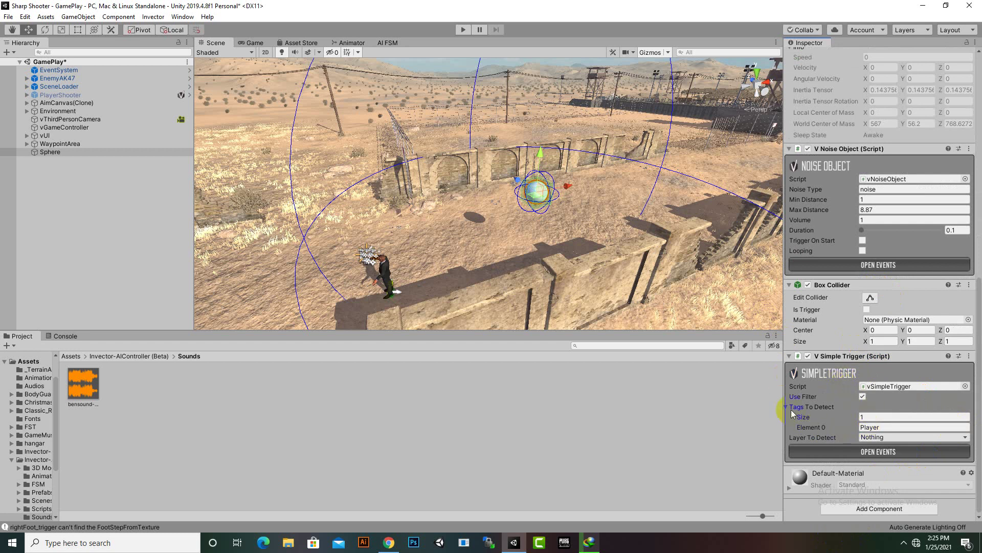
- Set the trigger's Tags To Detect Element 0 to Player, then select the Terrain
left_click(848, 427)
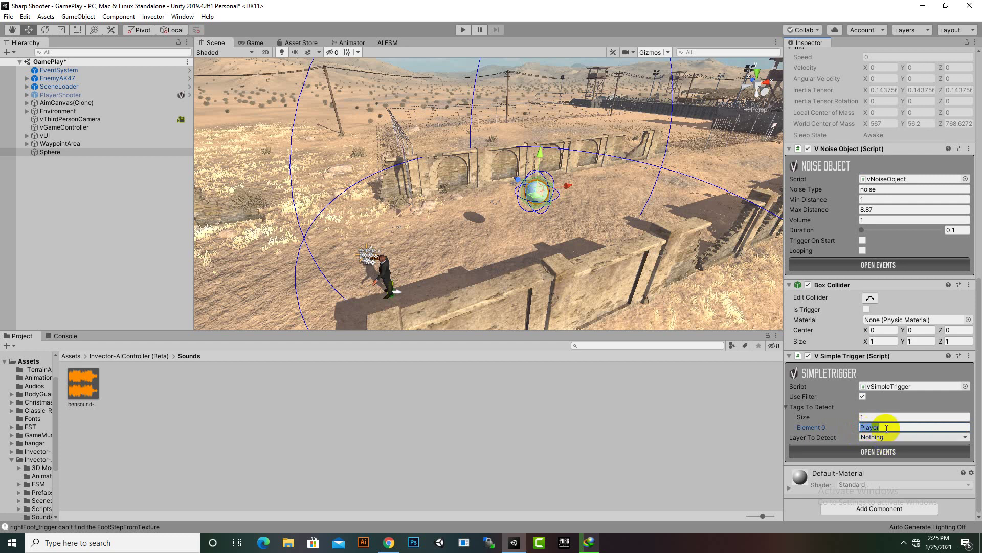
left_click_drag(307, 240, 619, 299, "alt")
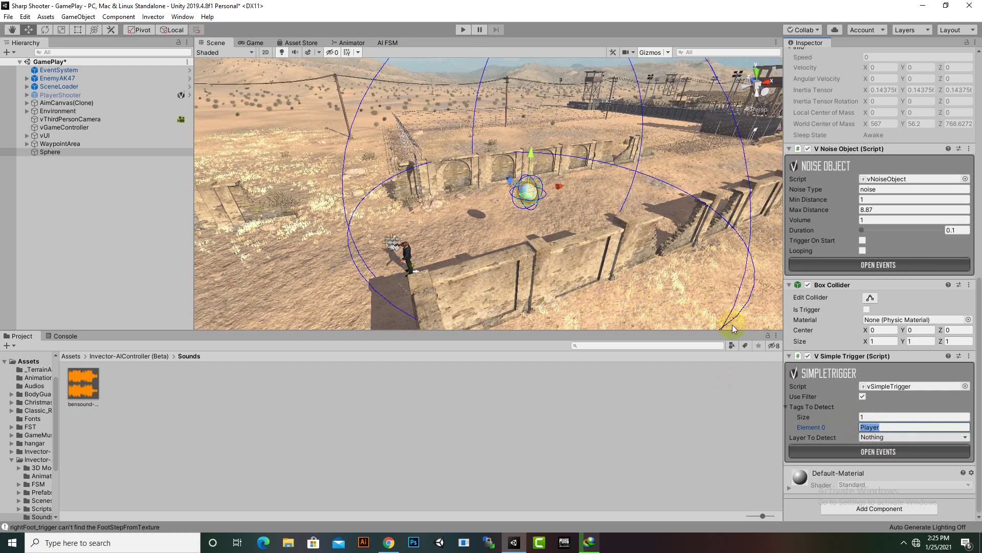
left_click(750, 321)
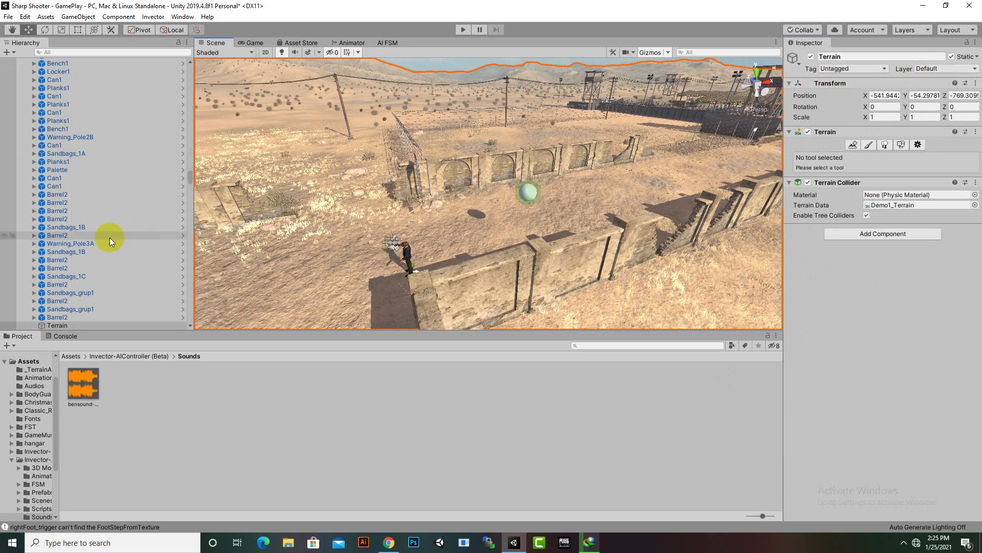
- On the Sphere's Simple Trigger, change the detected tag to Untagged and the layer to Default
left_click(532, 192)
scroll(886, 464, "down", 10)
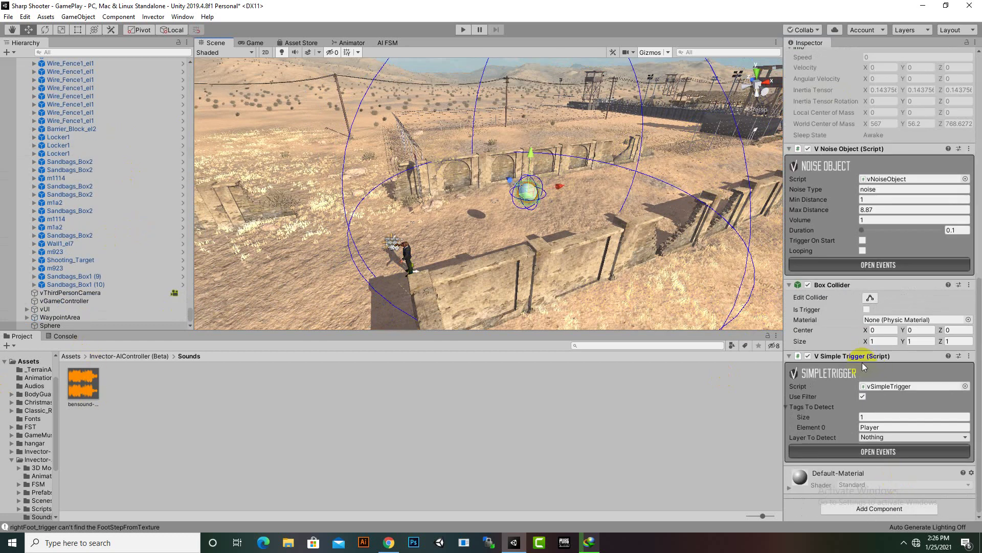
left_click(877, 427)
type("Un")
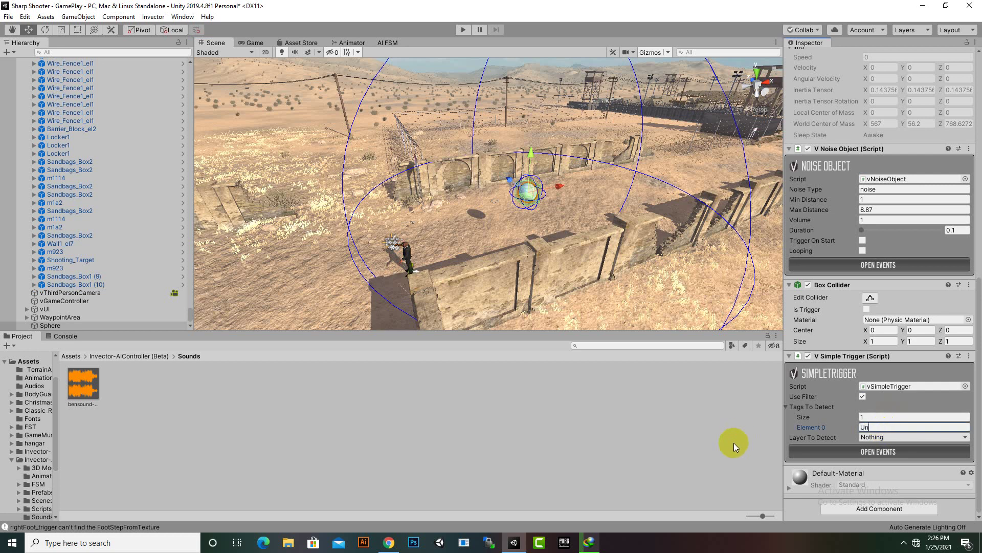
type("tagged")
left_click(870, 438)
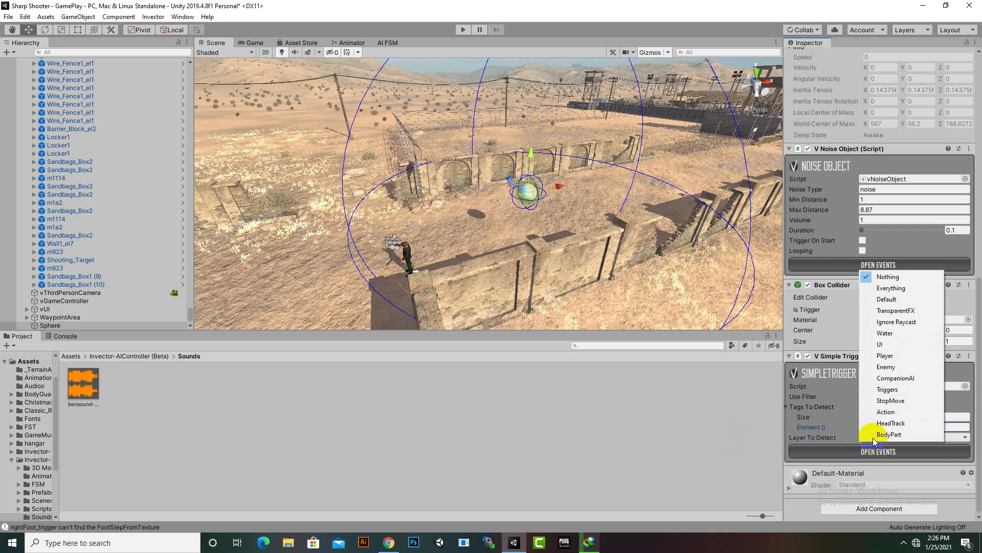
left_click(901, 300)
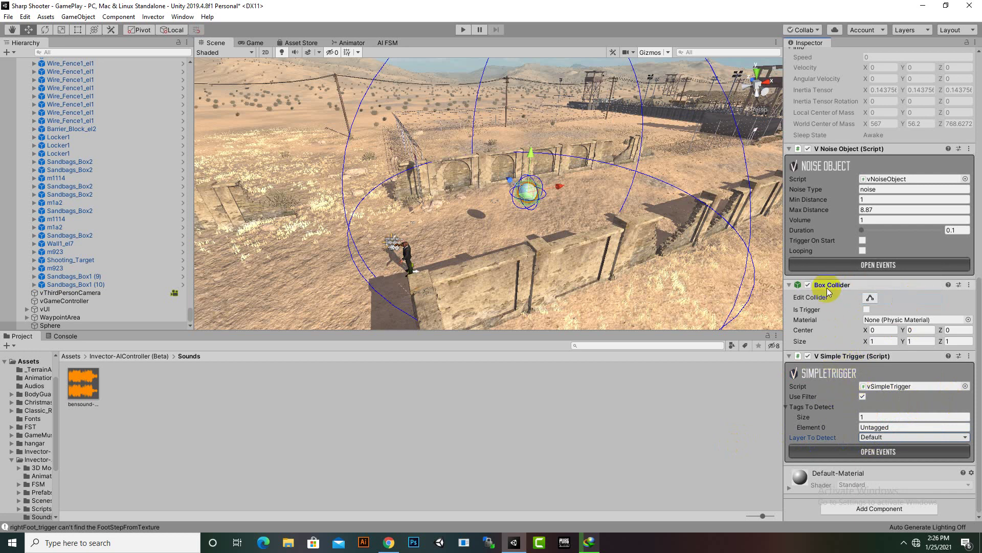
- Switch on Is Trigger on the Sphere's Box Collider
scroll(865, 264, "up", 10)
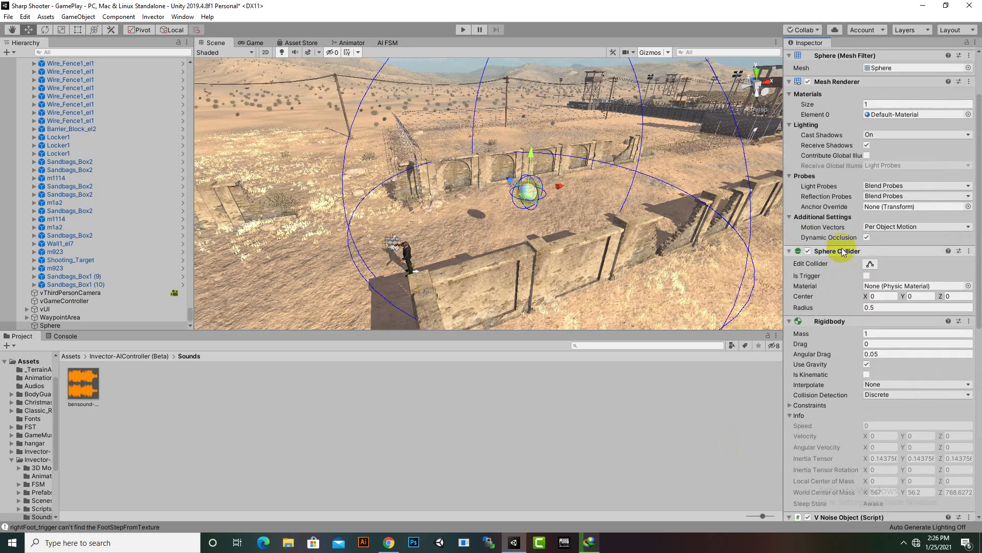
scroll(843, 260, "down", 12)
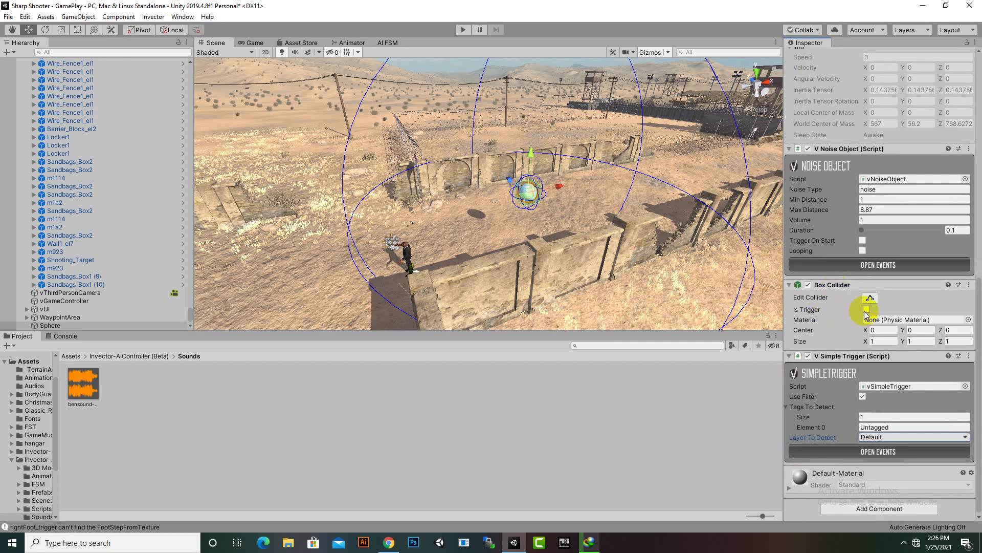
left_click(866, 310)
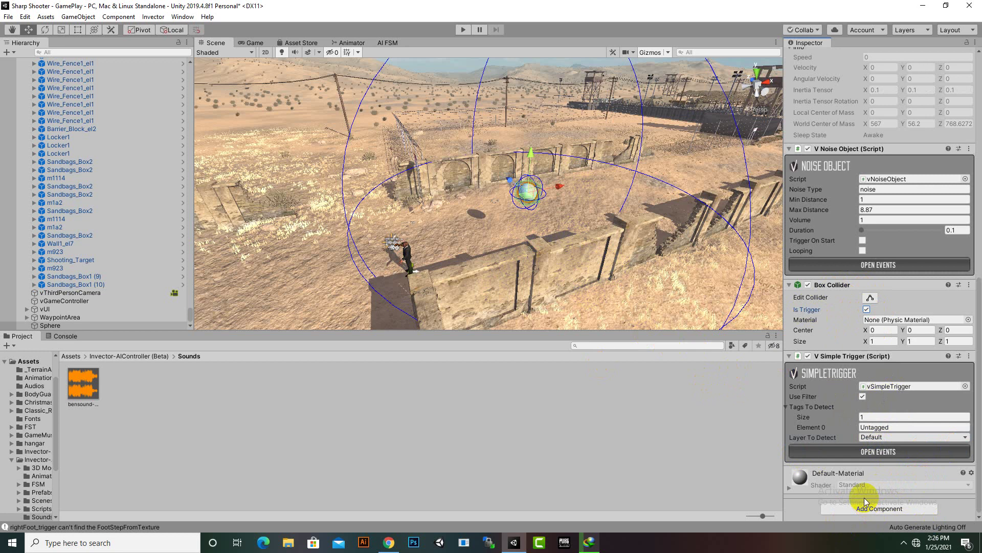
- Give the Sphere an Audio Source with the bensound-epic clip and Play On Awake off
left_click_drag(87, 389, 809, 513)
scroll(819, 468, "down", 6)
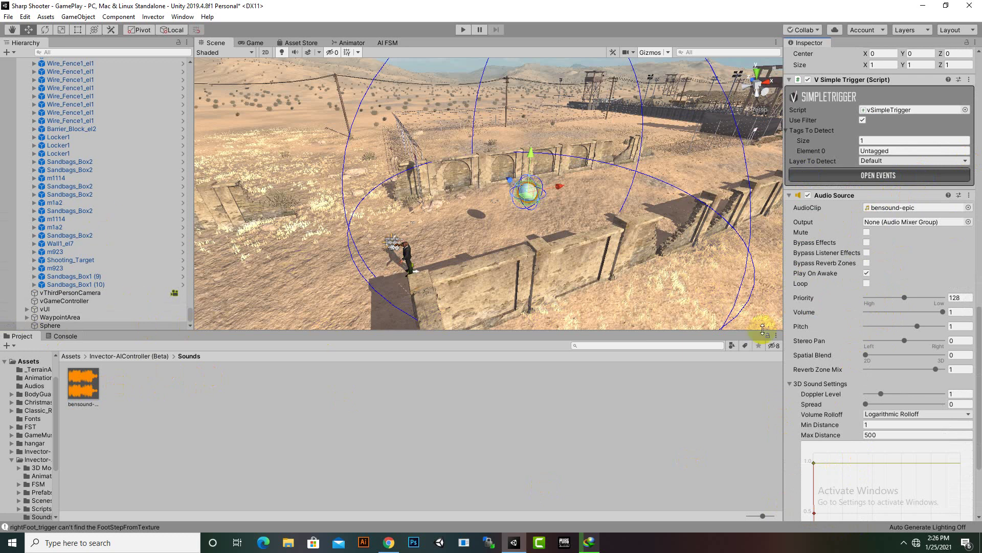
left_click(867, 275)
scroll(860, 287, "down", 5)
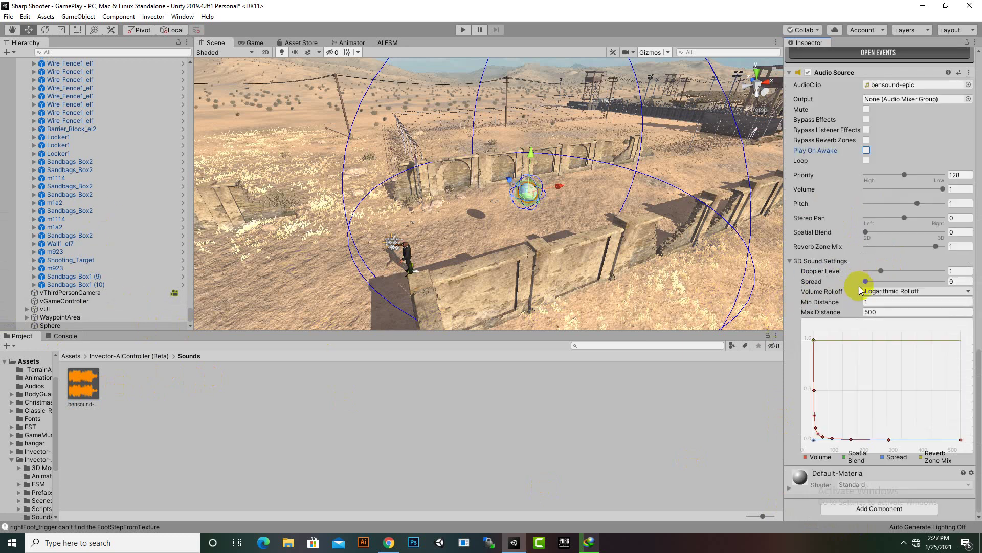
scroll(850, 266, "up", 15)
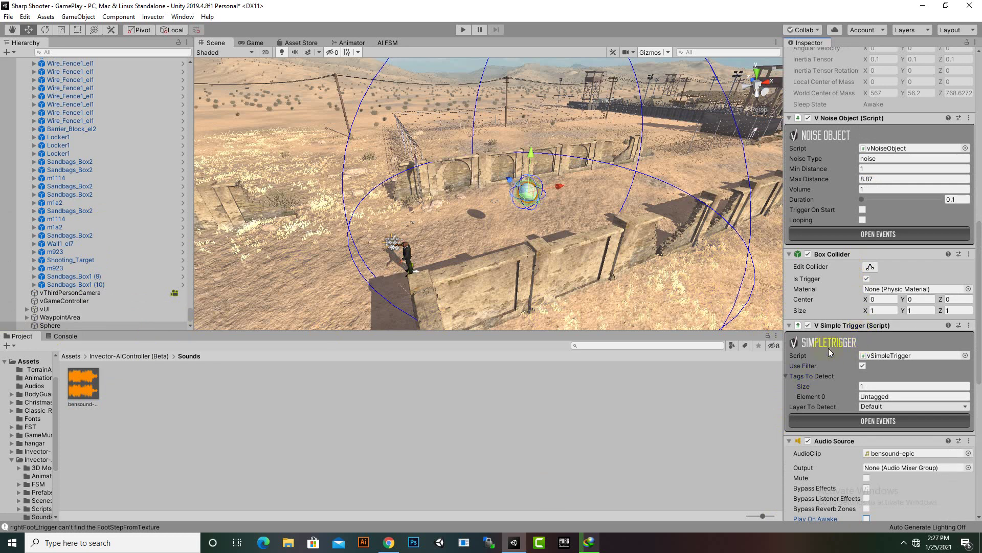
scroll(829, 355, "down", 4)
- Add an On Trigger Enter event targeting the Sphere that calls vNoiseObject.TriggerNoise
left_click(873, 330)
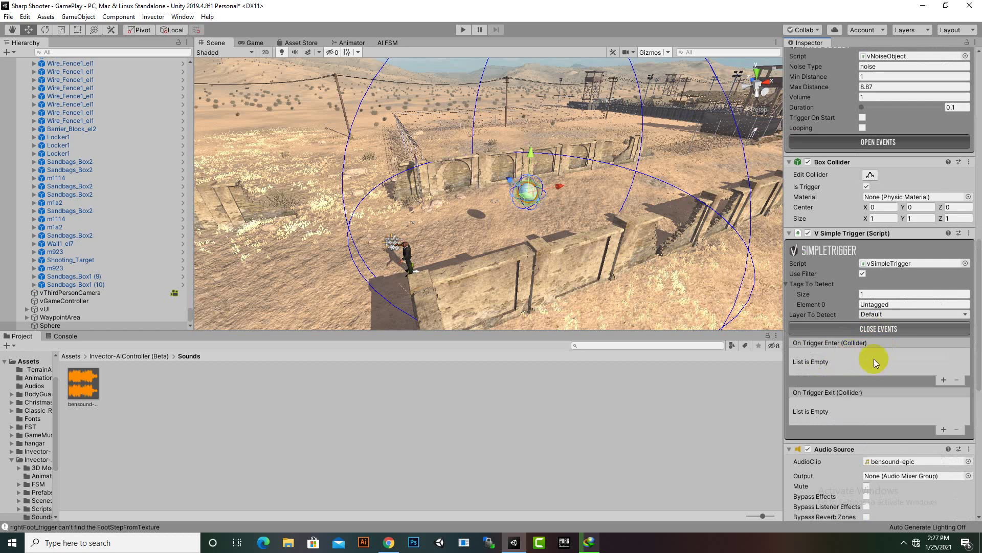
left_click(944, 380)
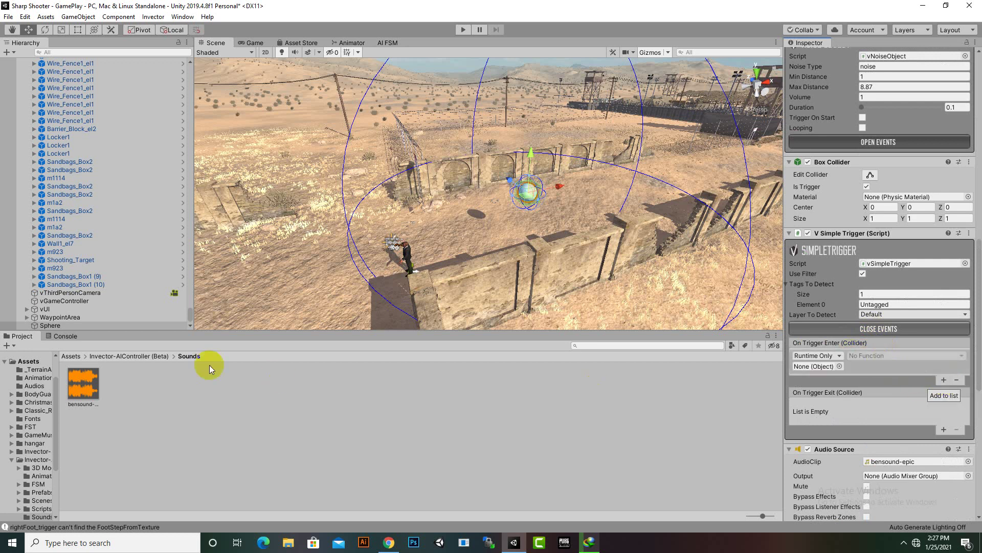
left_click_drag(56, 325, 816, 366)
left_click(880, 355)
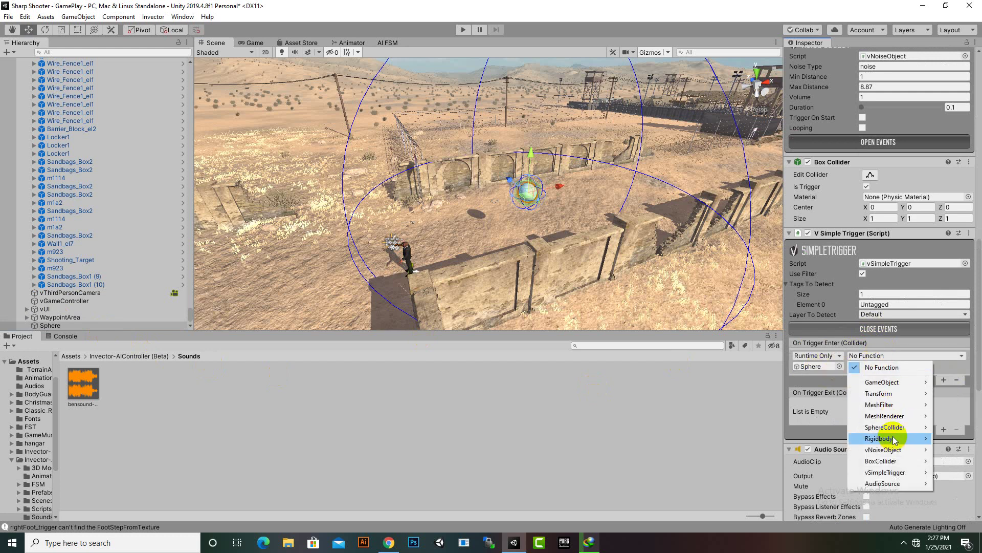
mouse_move(898, 439)
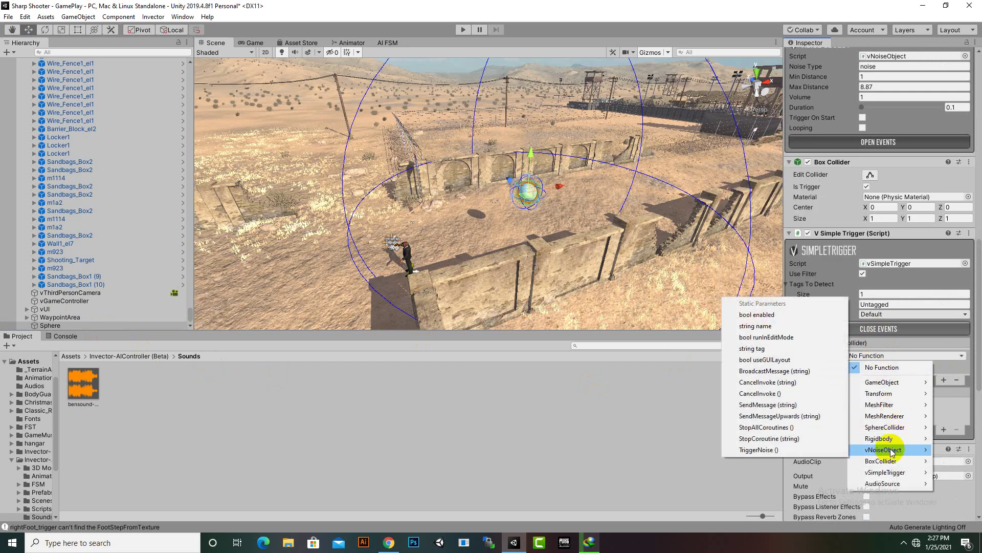
left_click(785, 450)
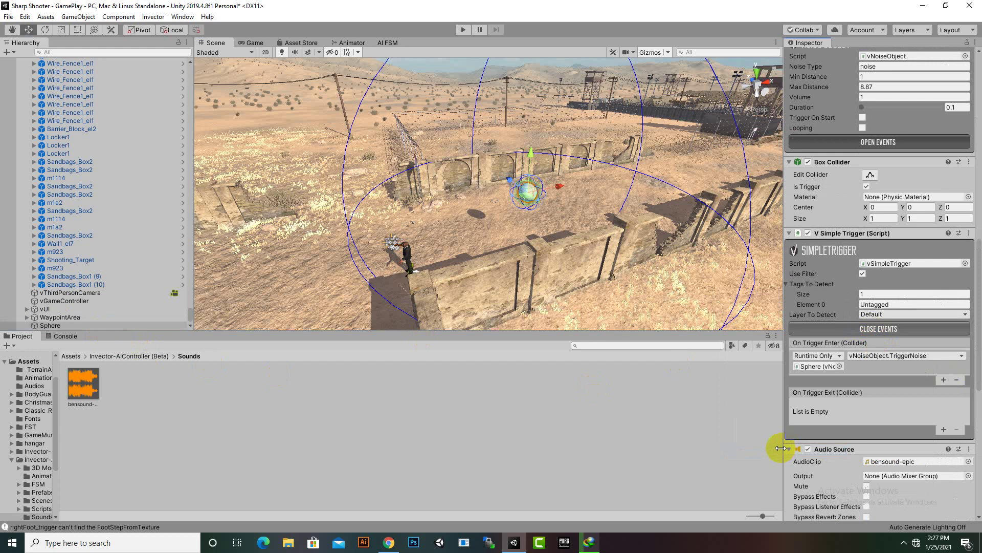
- Add a second On Trigger Enter event on the Sphere calling AudioSource.Play
left_click(943, 380)
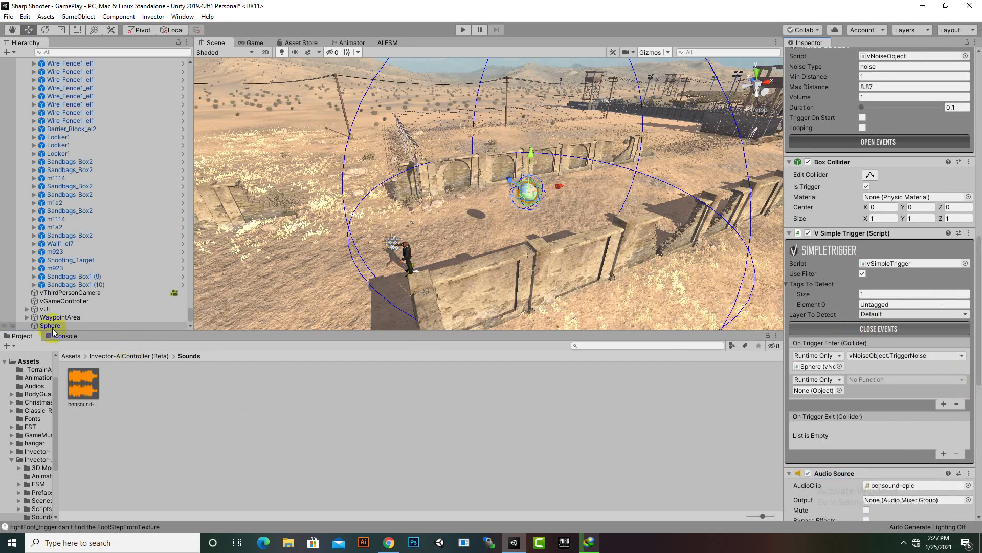
left_click_drag(50, 326, 821, 392)
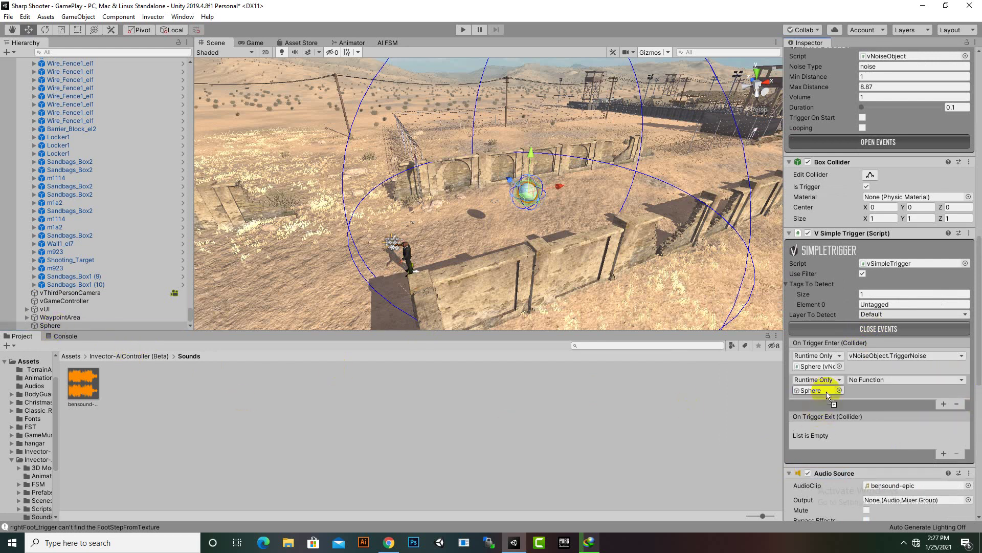
left_click(916, 376)
mouse_move(893, 507)
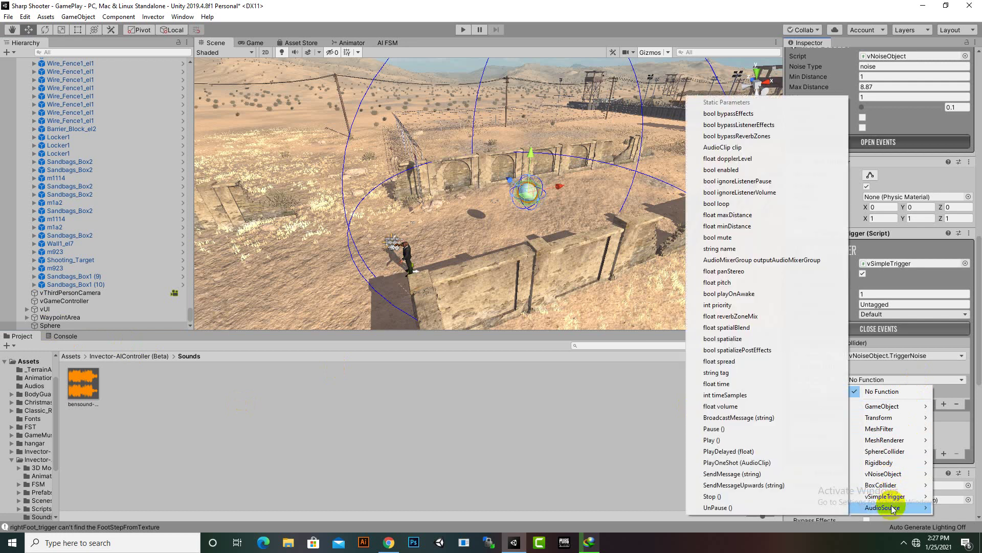
left_click(714, 440)
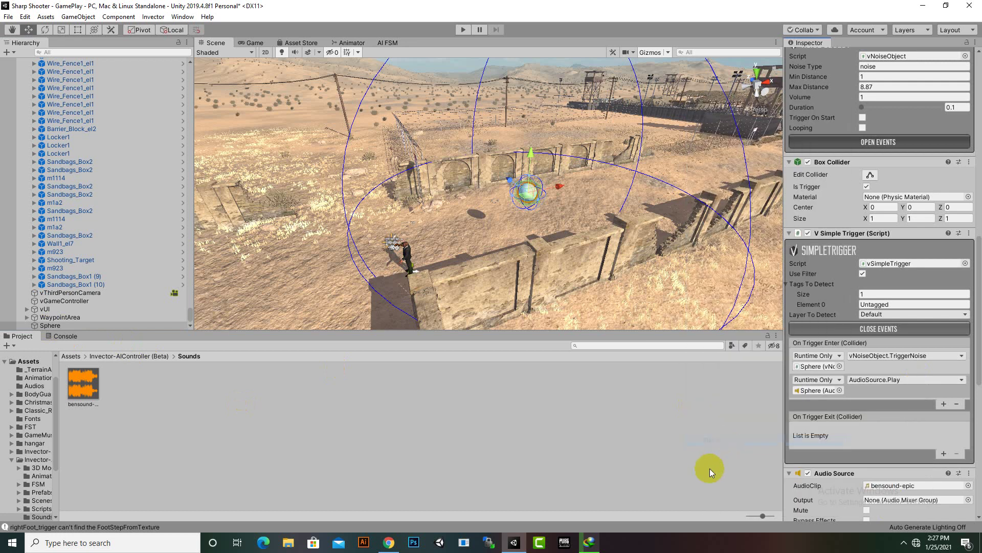
- Change the Noise Object's Duration from 0.1 to 0.5 with Volume 1, and reframe the sphere
scroll(872, 401, "down", 5)
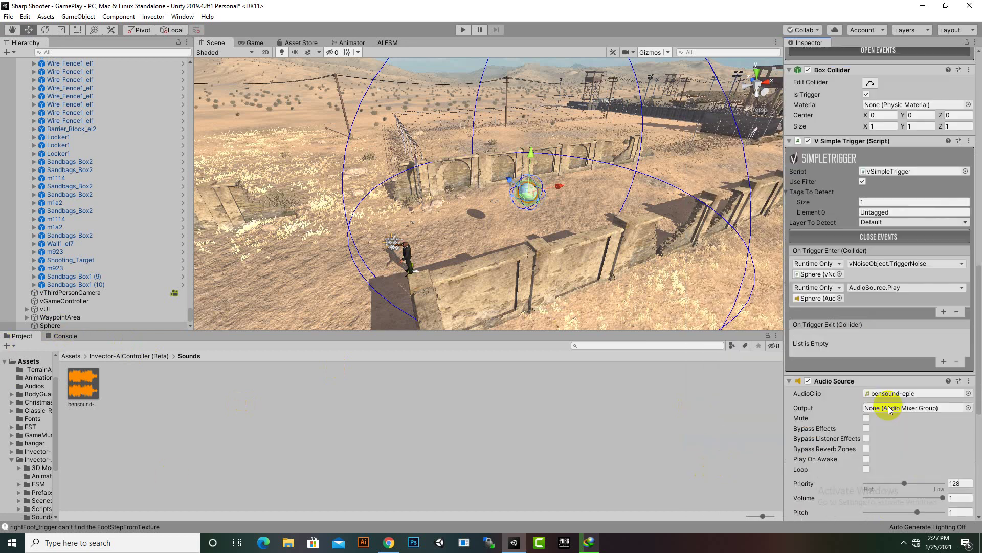
scroll(870, 235, "up", 5)
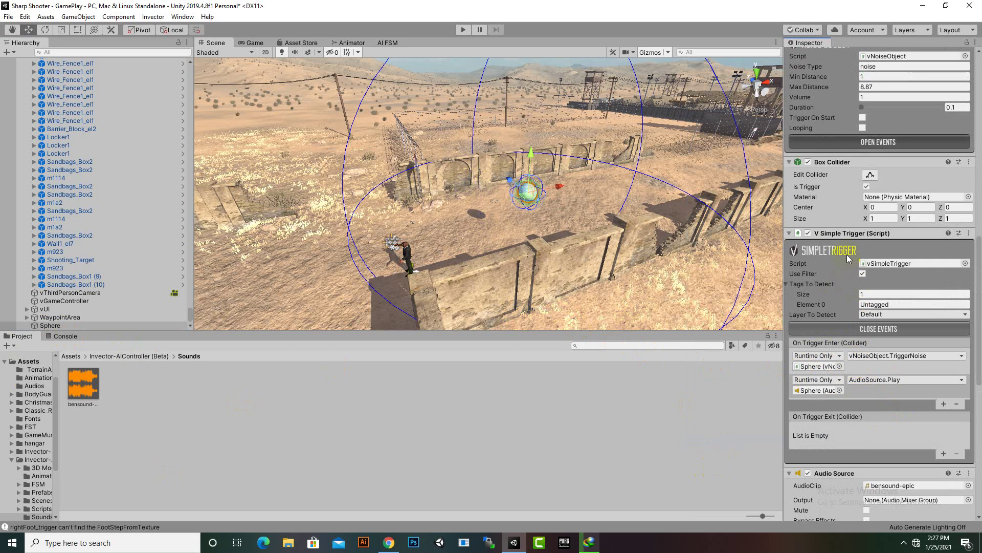
scroll(862, 318, "down", 5)
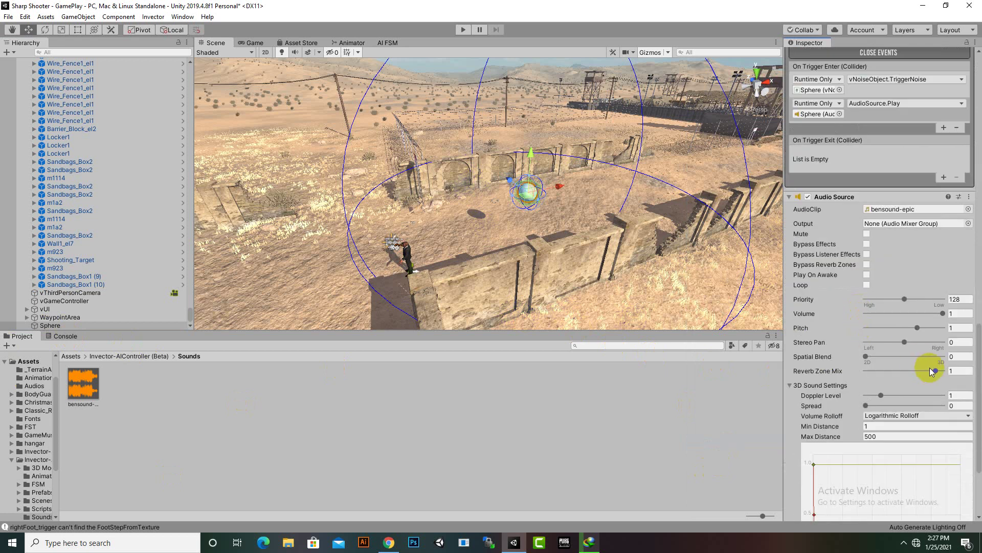
scroll(913, 363, "down", 3)
scroll(904, 357, "up", 10)
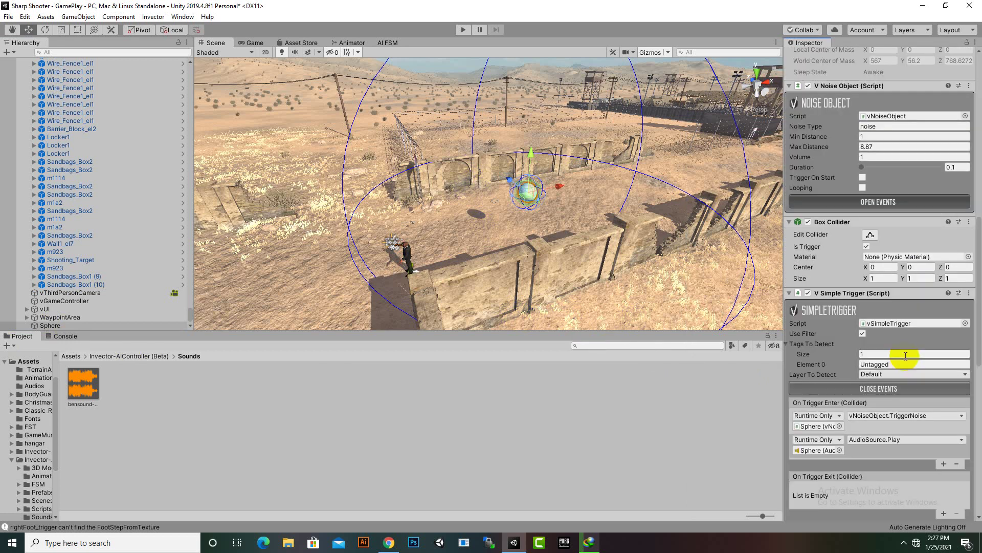
scroll(890, 217, "up", 2)
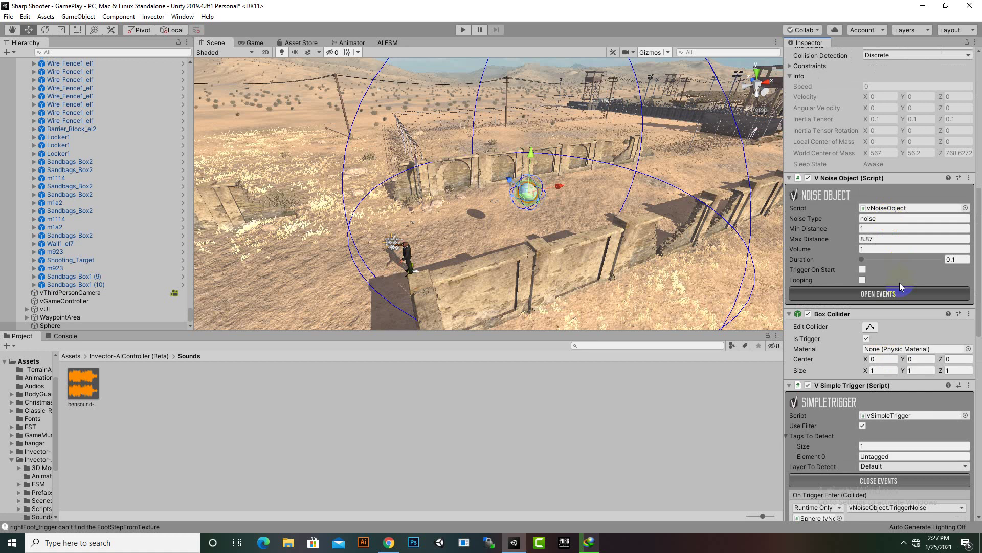
scroll(820, 365, "down", 2)
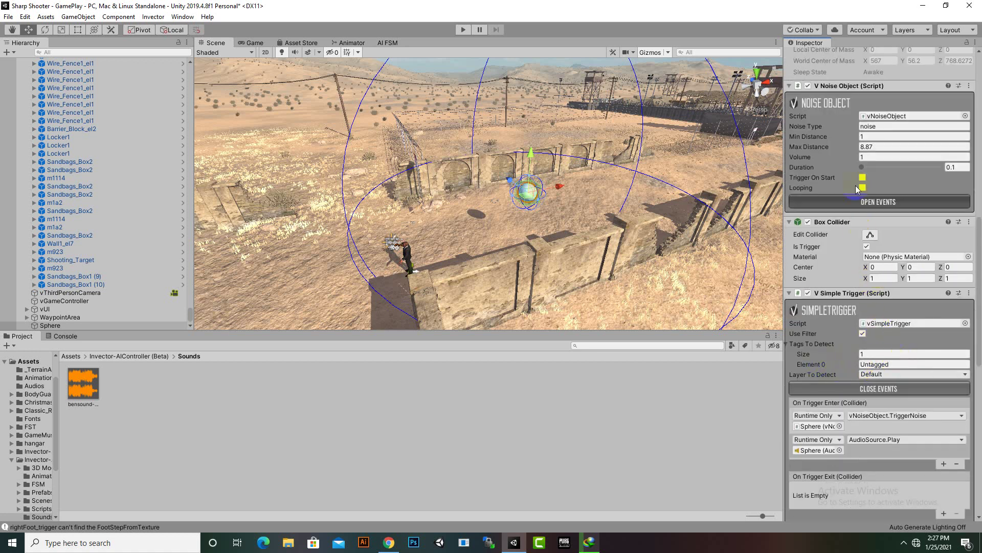
left_click(872, 157)
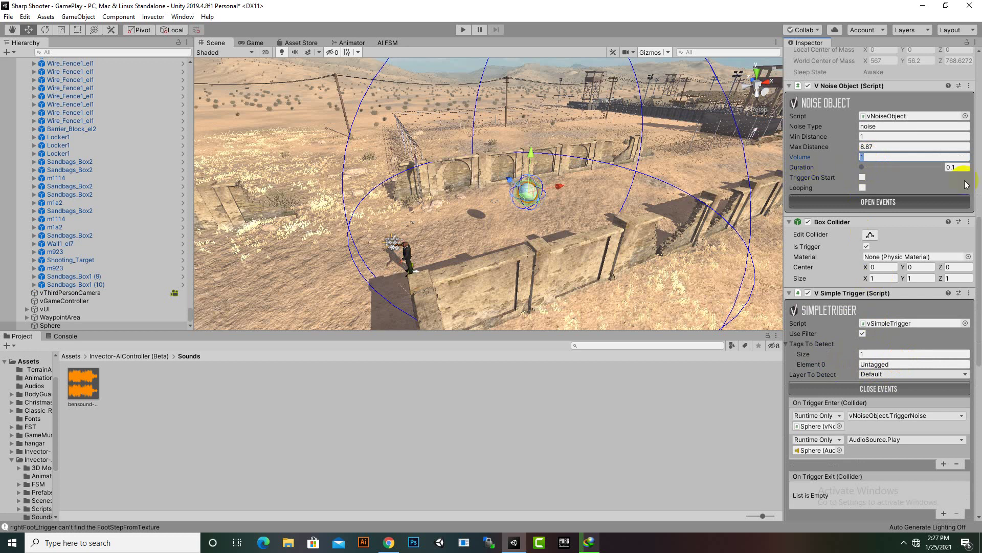
left_click(955, 167)
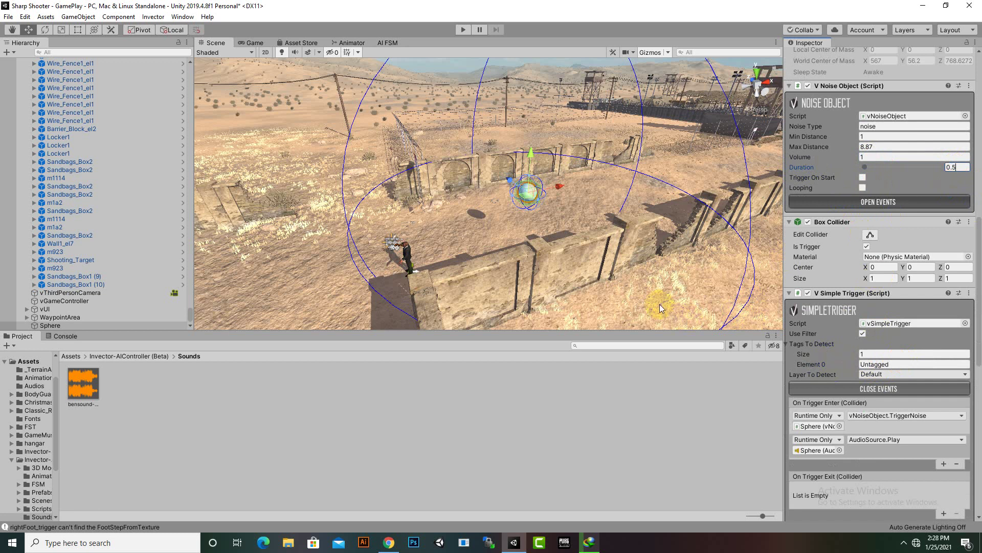
middle_click_drag(659, 304, 619, 211)
scroll(551, 169, "down", 5)
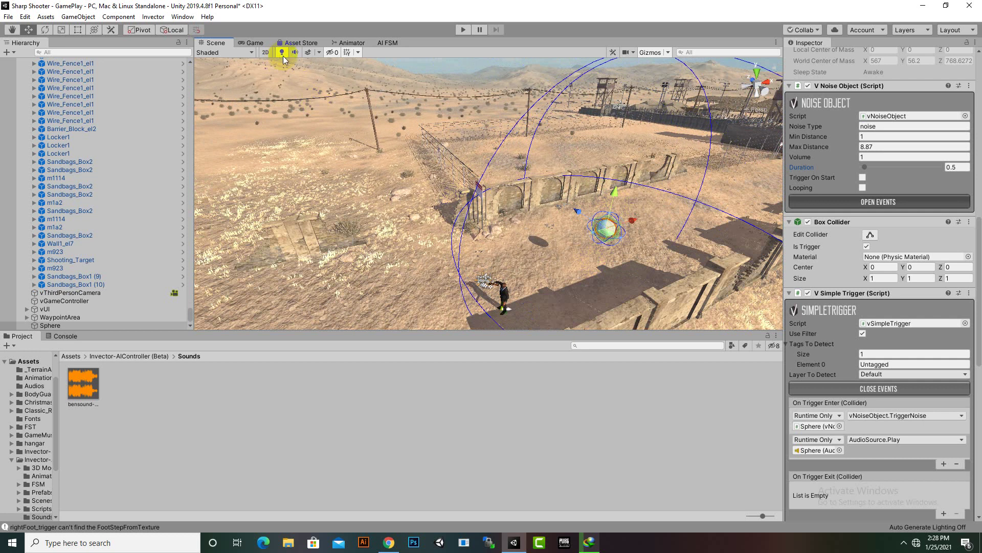
- In the AI FSM graph, delete the Is listening noise decision and confirm
left_click(381, 44)
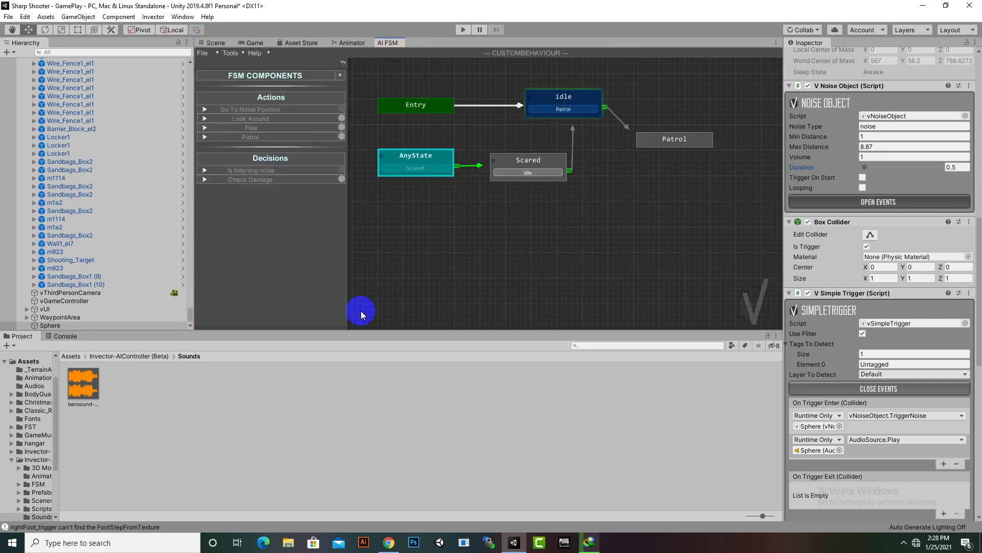
right_click(268, 171)
left_click(276, 175)
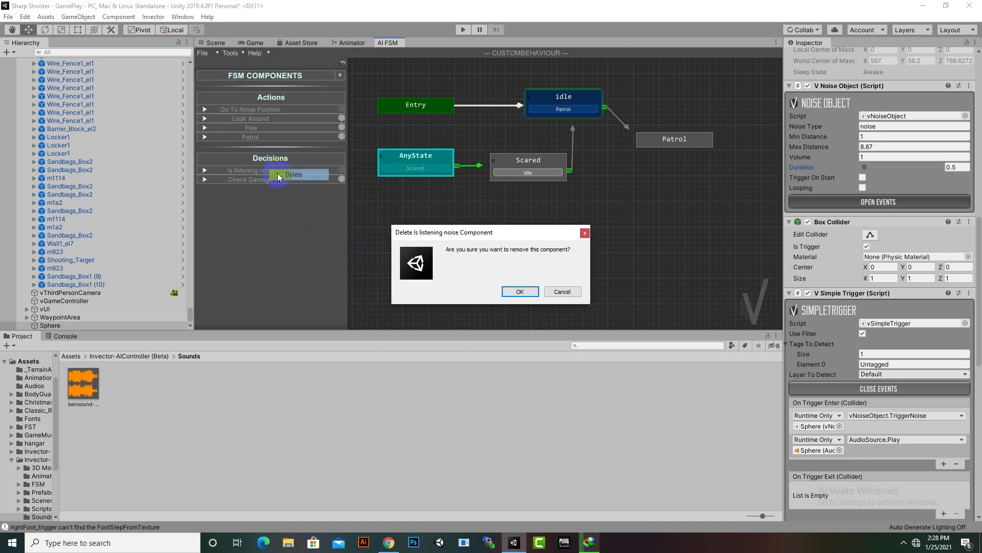
left_click(517, 291)
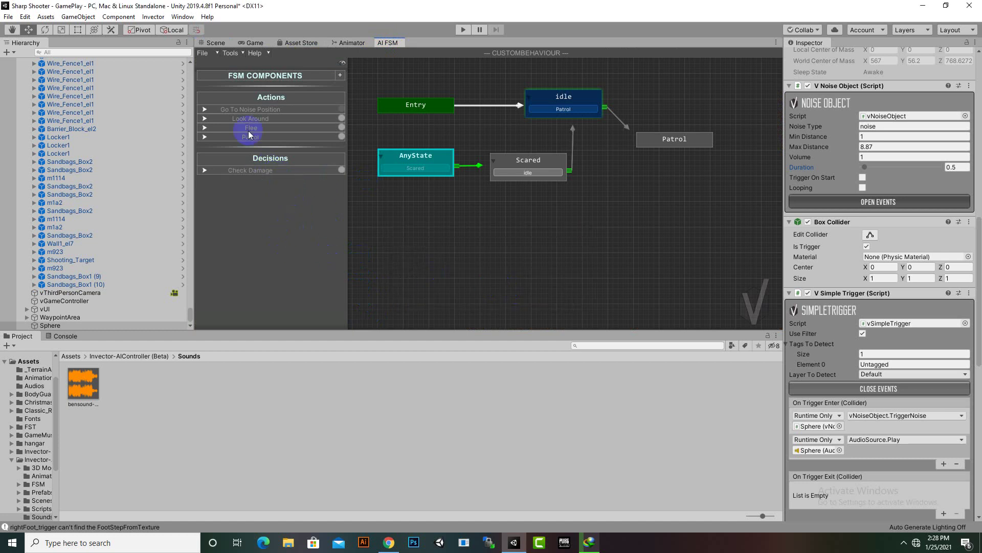
- Delete the Go To Noise Position action and confirm the removal
right_click(245, 108)
left_click(252, 114)
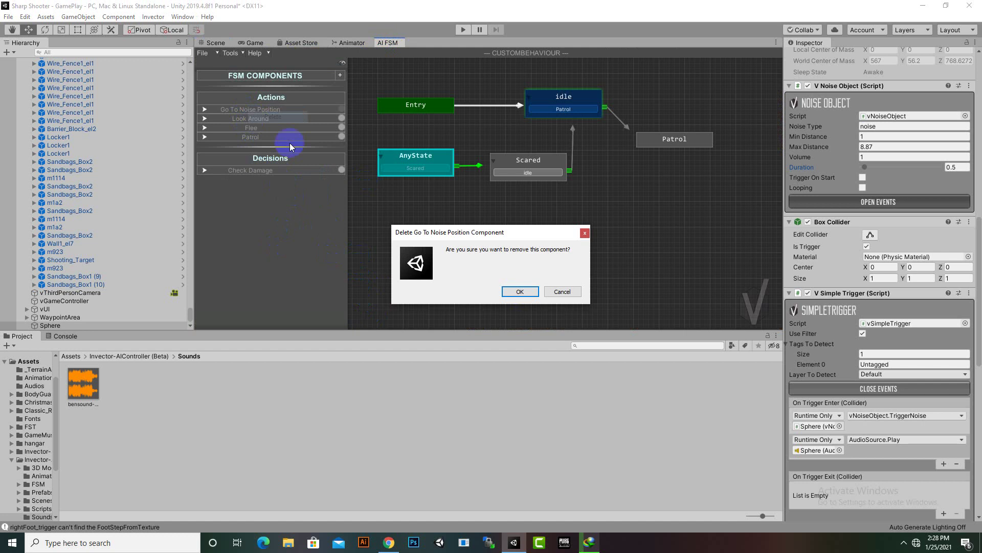
left_click(522, 291)
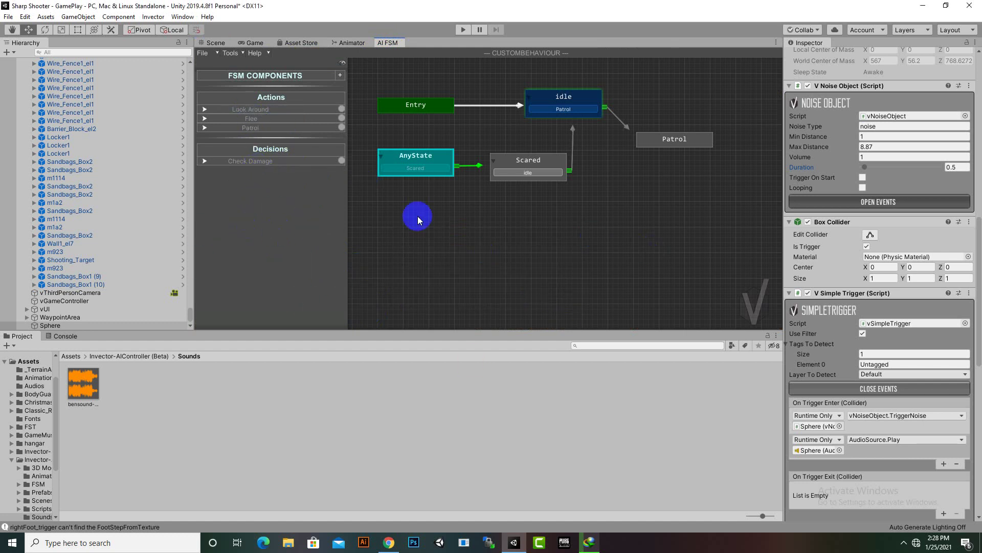
- Create a new state node on the AI FSM graph and move it lower
right_click(527, 210)
left_click(546, 250)
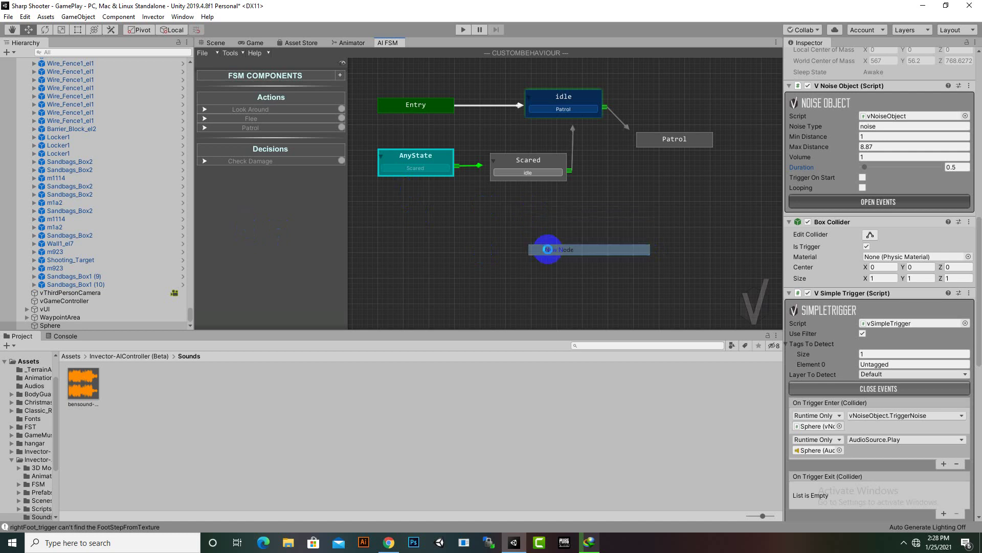
left_click(422, 220)
left_click_drag(440, 228, 543, 276)
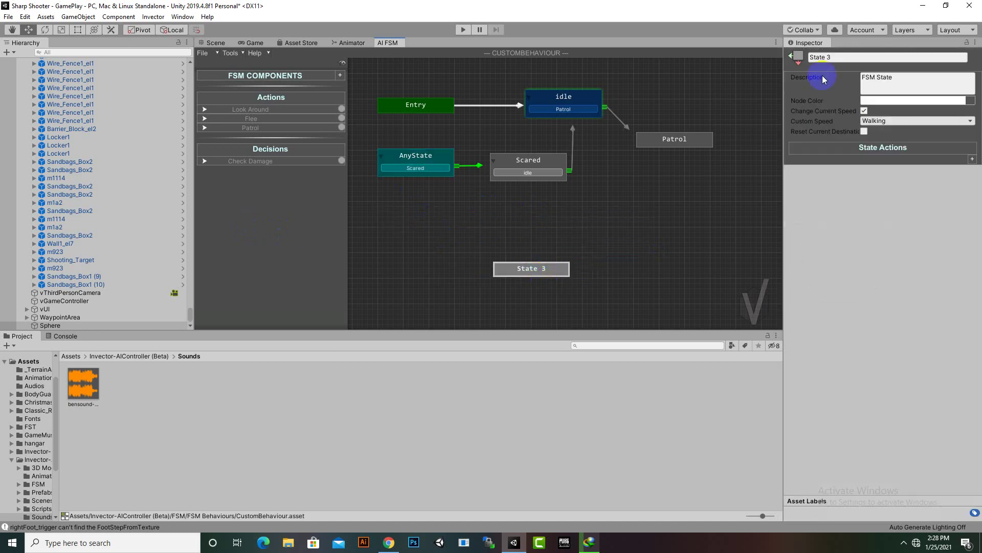
- Rename the new state to 'Noise Listner' and paste that name into its description
left_click(822, 58)
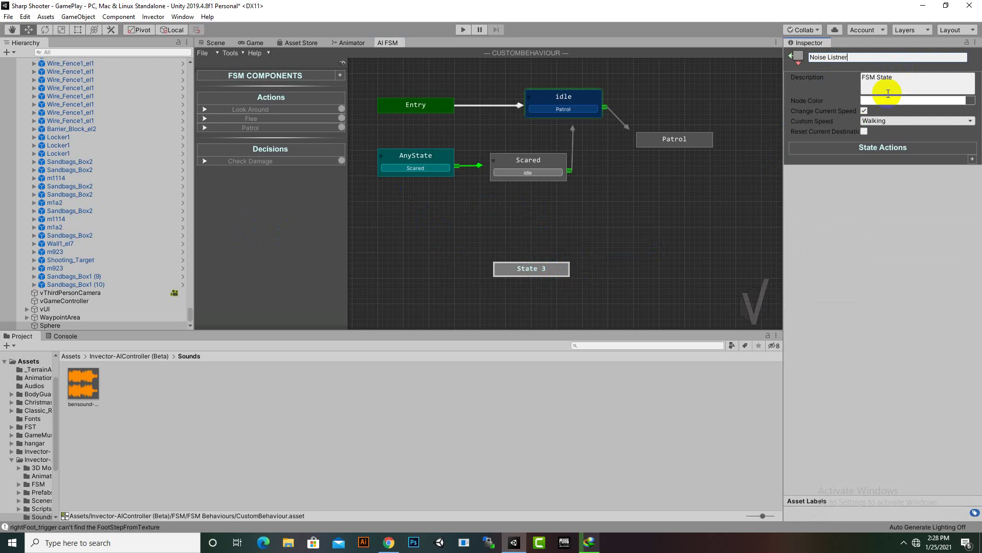
key("Return")
left_click(852, 57)
left_click(961, 79)
left_click(860, 56)
key("ctrl+c")
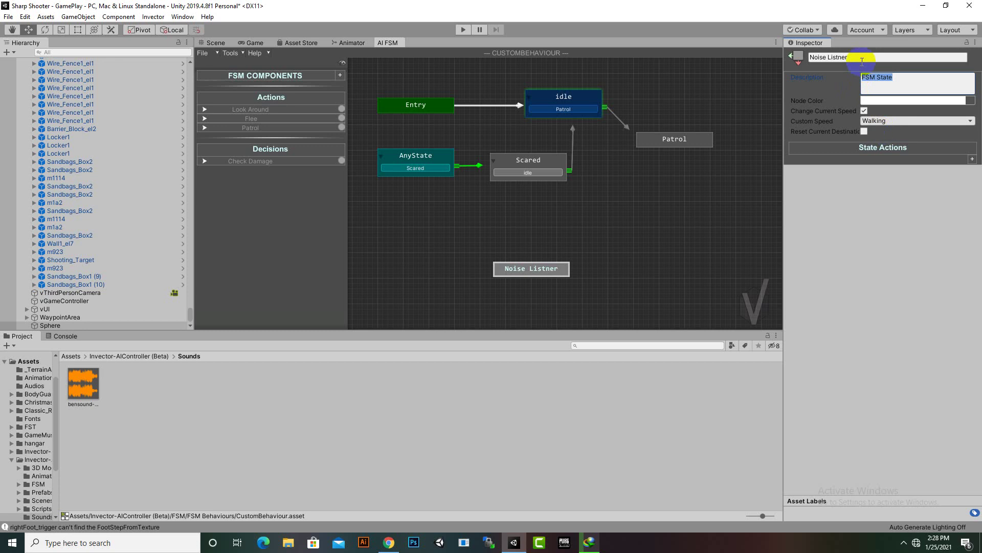
left_click(924, 85)
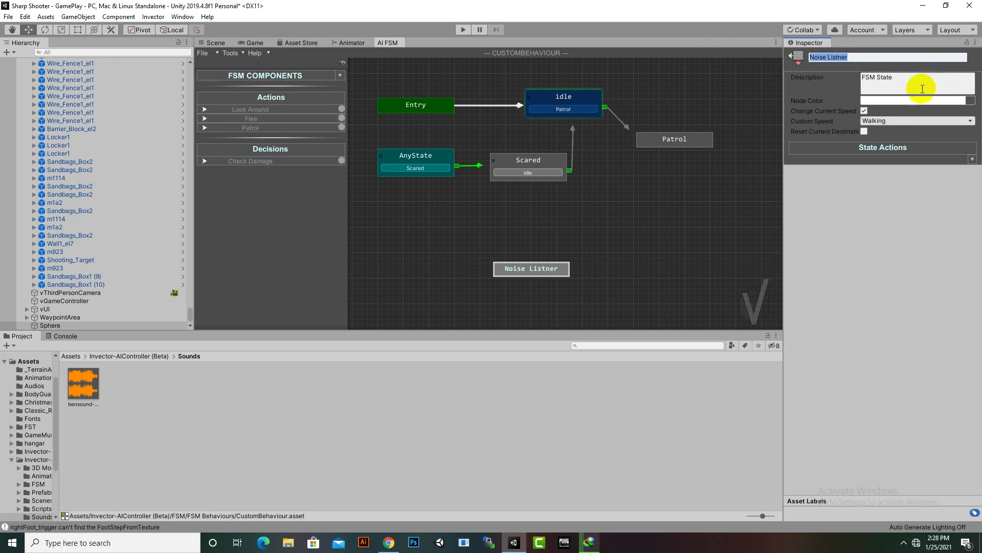
key("ctrl+v")
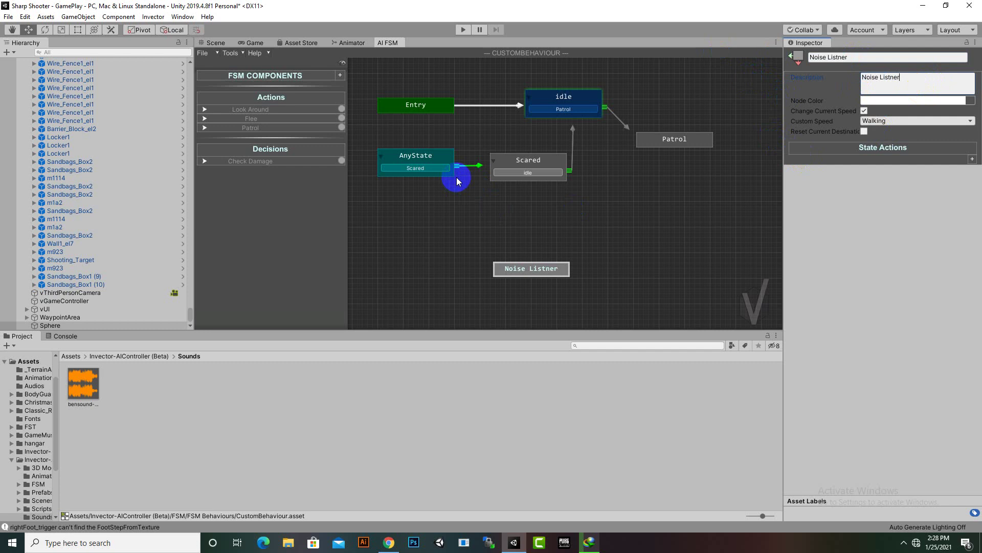
- Create a Go To Noise Position action and assign it to the Noise Listner state
left_click(340, 75)
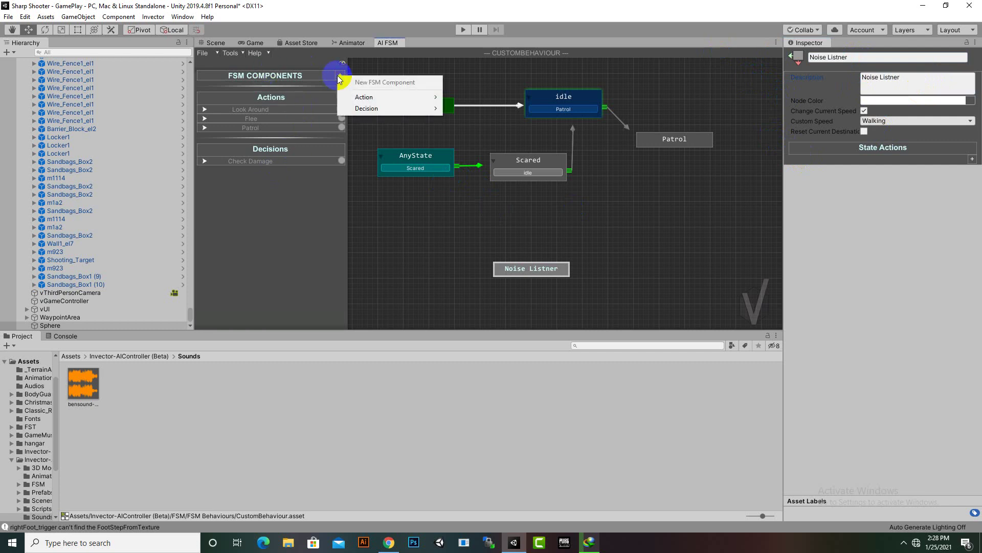
mouse_move(361, 97)
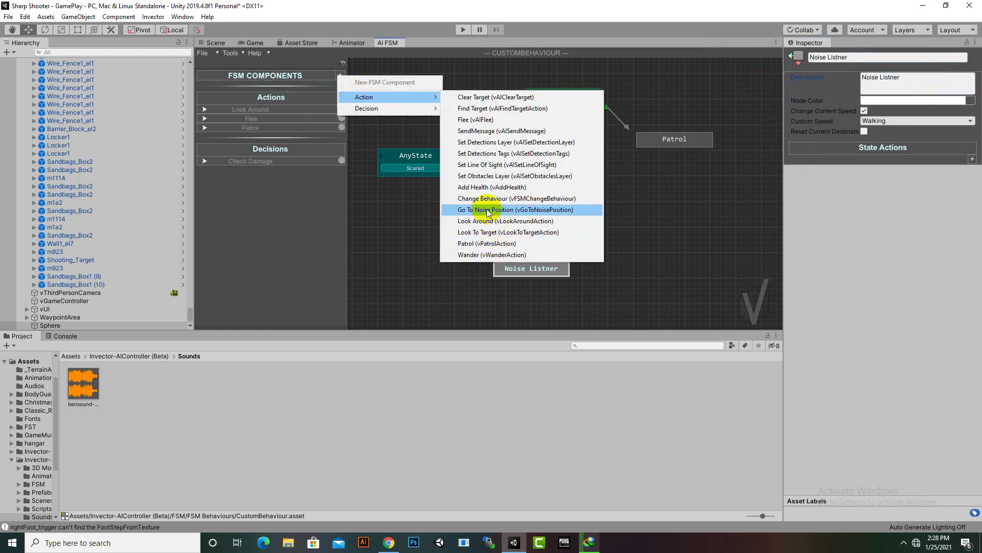
left_click(486, 210)
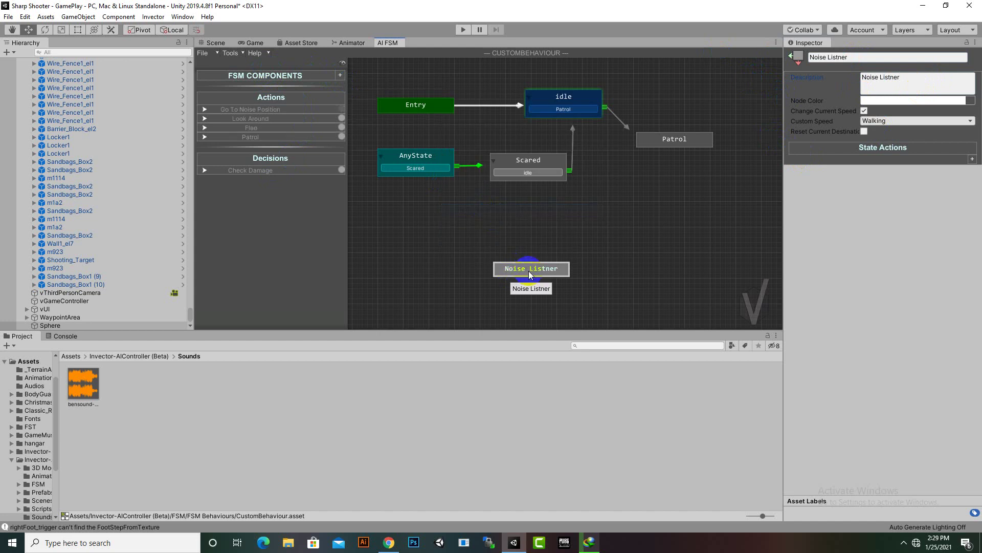
left_click(972, 159)
mouse_move(961, 165)
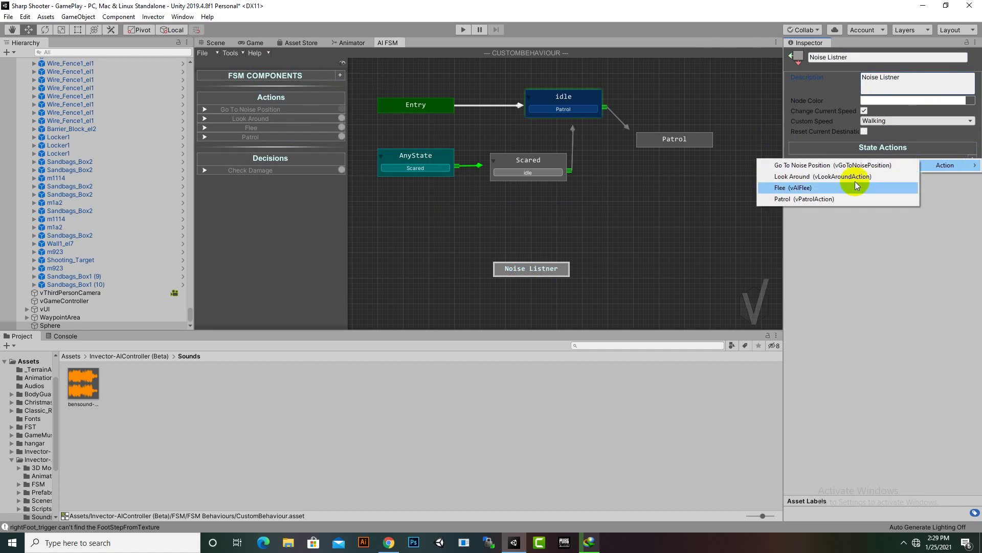
left_click(826, 166)
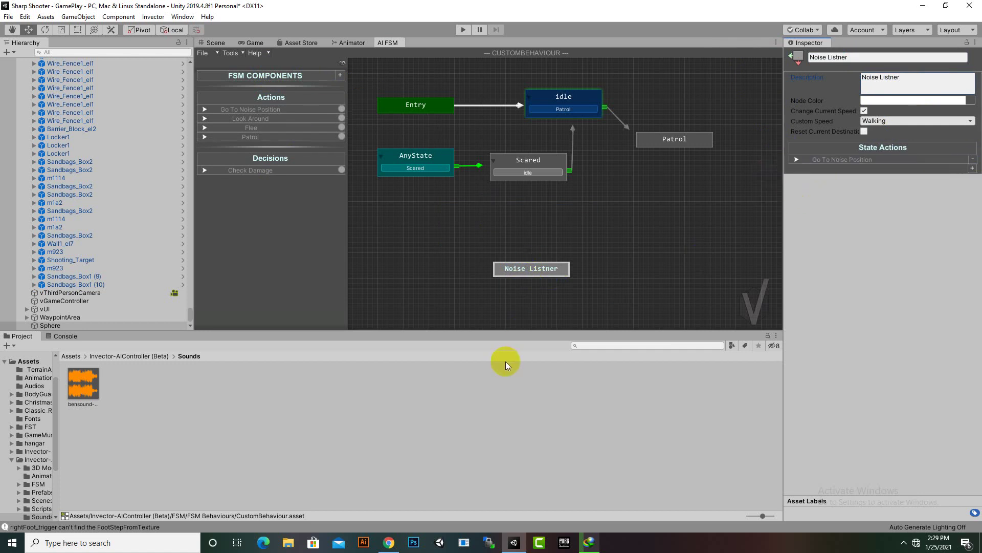
- Add an Is listening noise decision to the FSM components
left_click(339, 75)
mouse_move(357, 107)
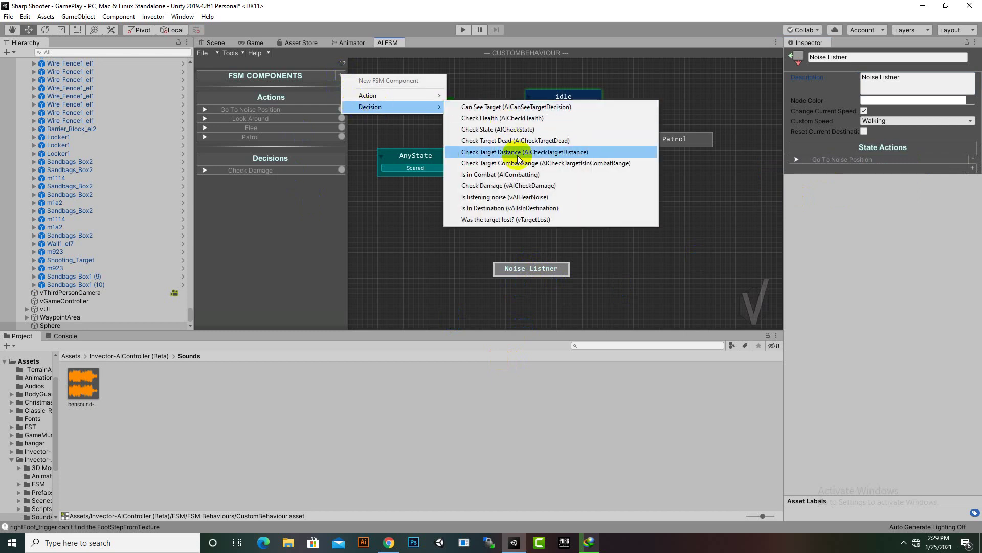
left_click(522, 198)
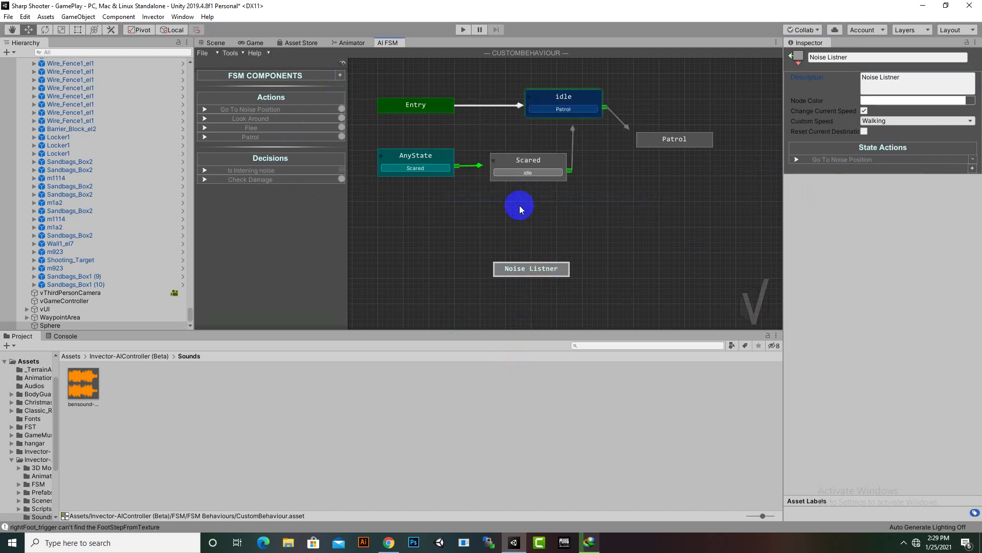
- Create a transition from AnyState to the Noise Listner state
right_click(433, 160)
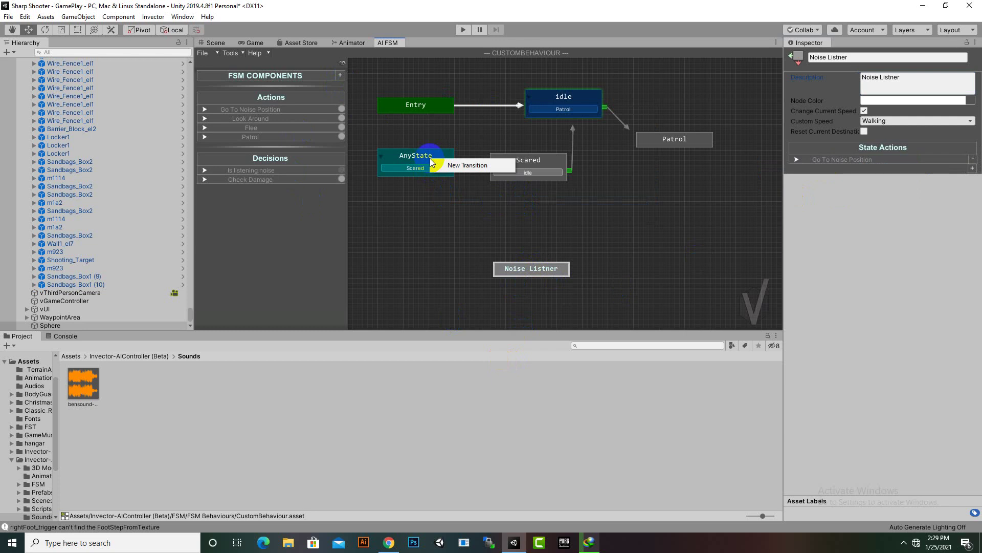
left_click(436, 166)
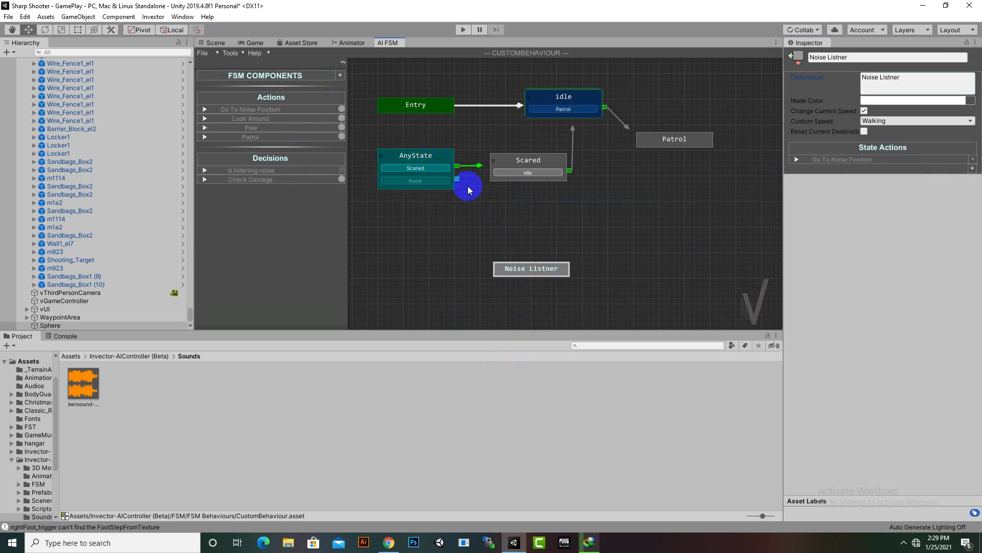
left_click_drag(458, 179, 529, 269)
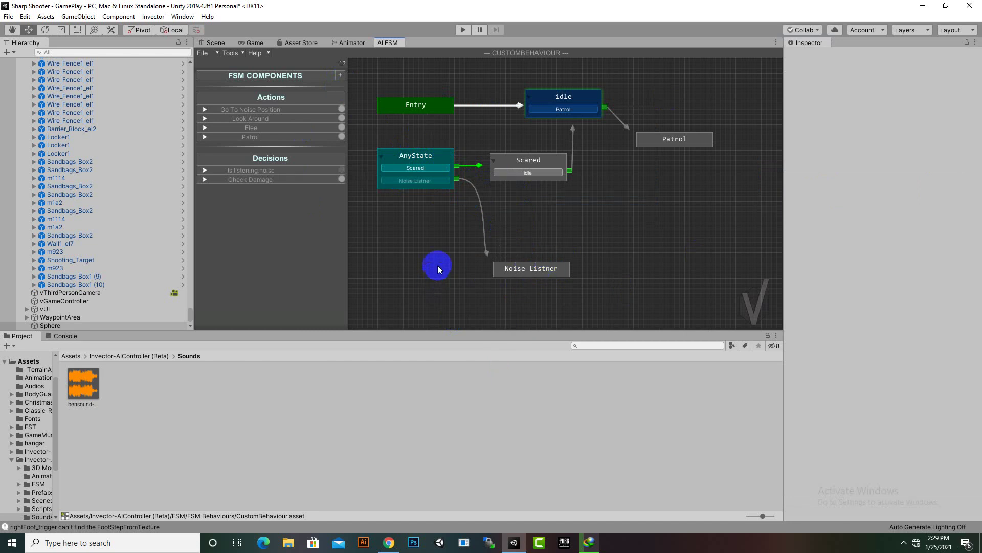
- Make that transition require Is listening noise, then nudge the Noise Listner node right
left_click(427, 183)
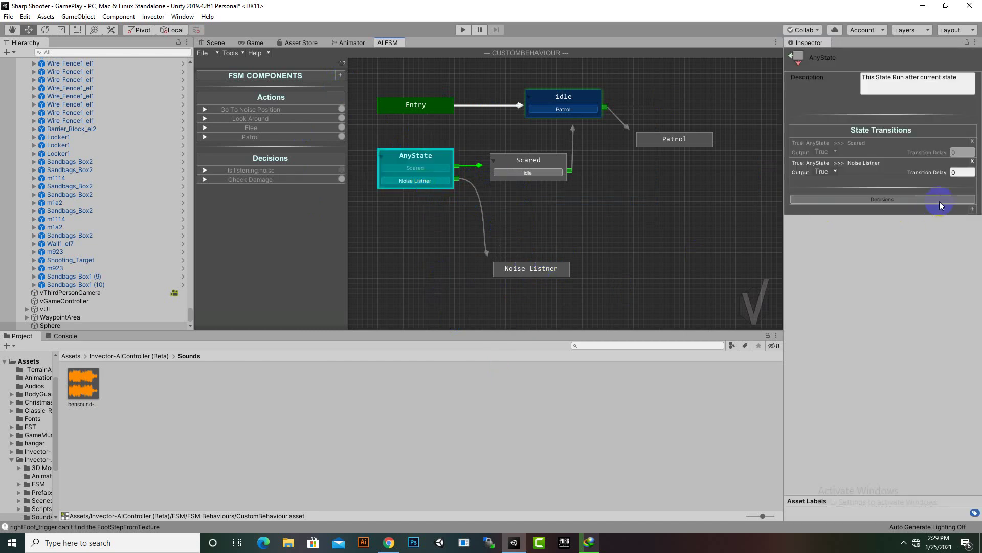
left_click(972, 209)
mouse_move(943, 215)
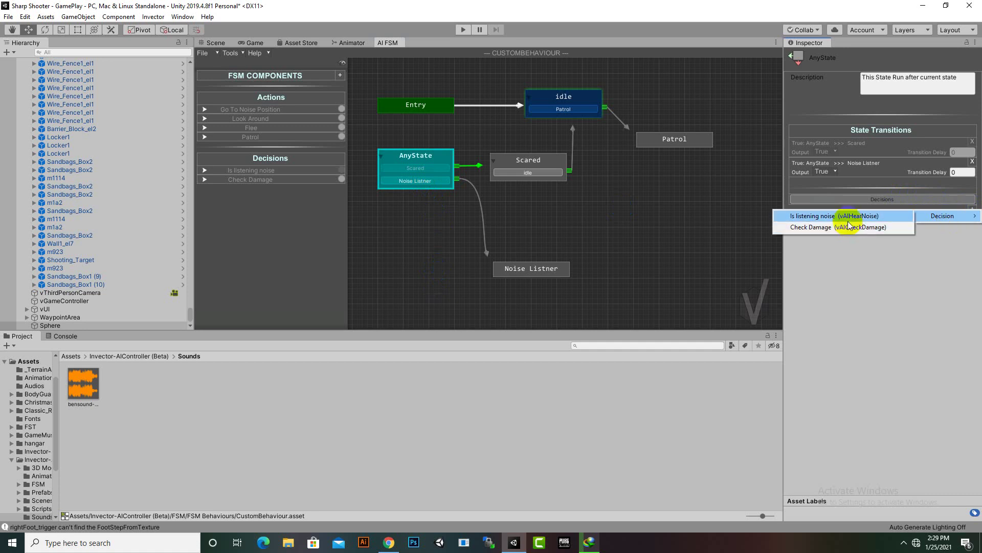
left_click(850, 217)
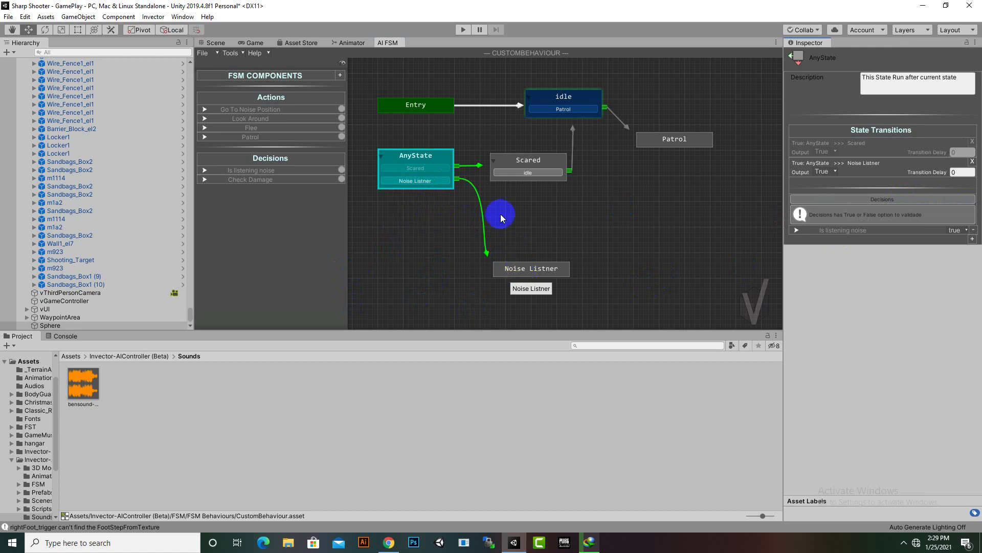
left_click(533, 270)
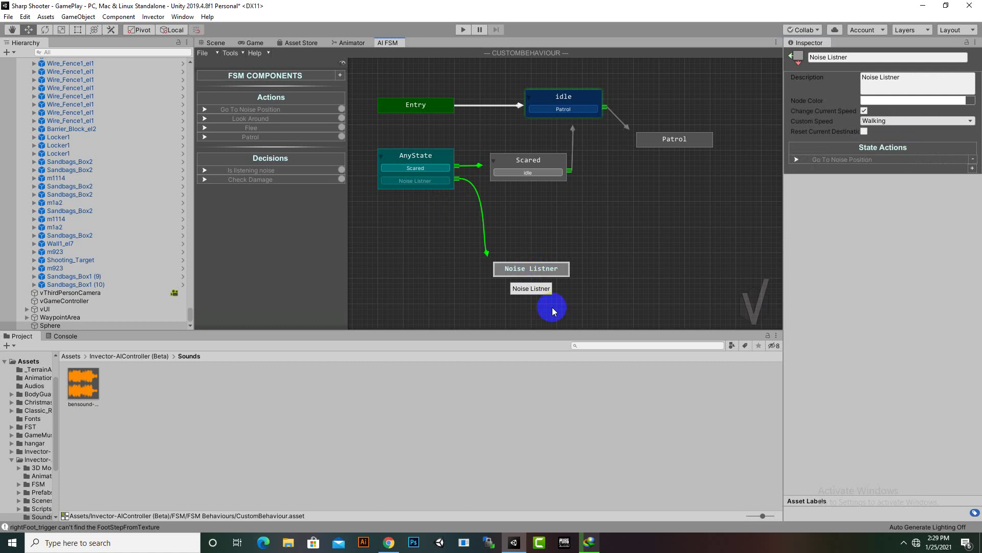
left_click_drag(535, 275, 550, 278)
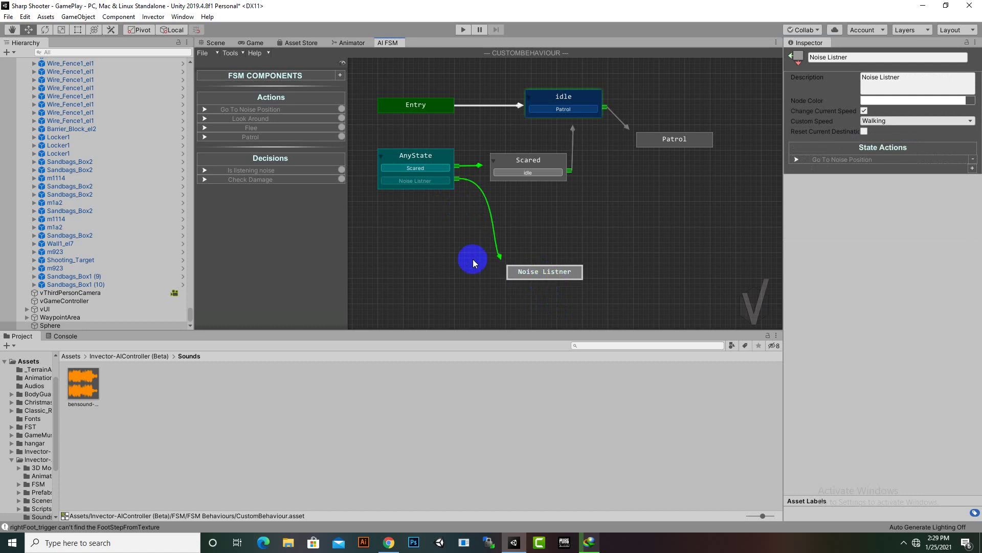
- Check the action and decision settings, keep OnStateUpdate, and move Noise Listner lower right
left_click(796, 160)
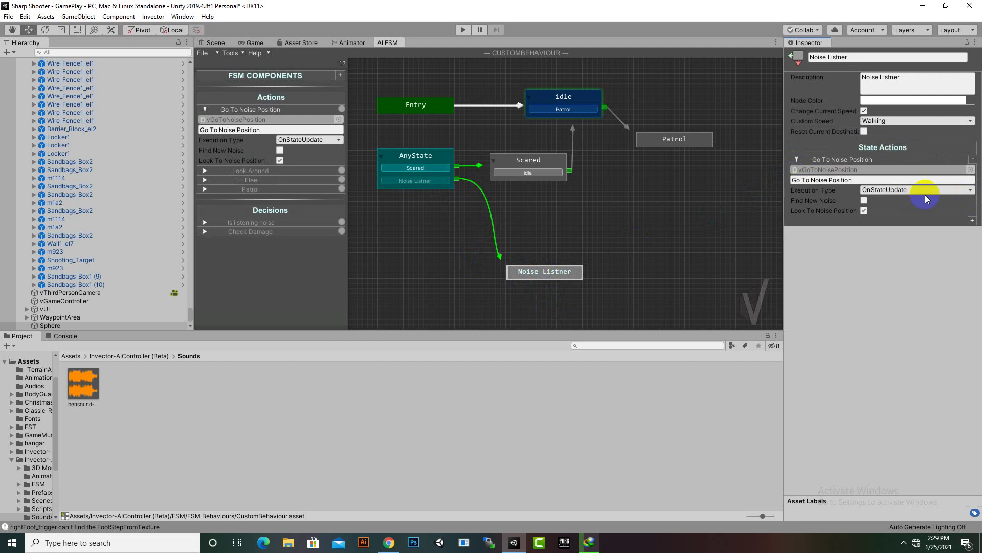
left_click(434, 182)
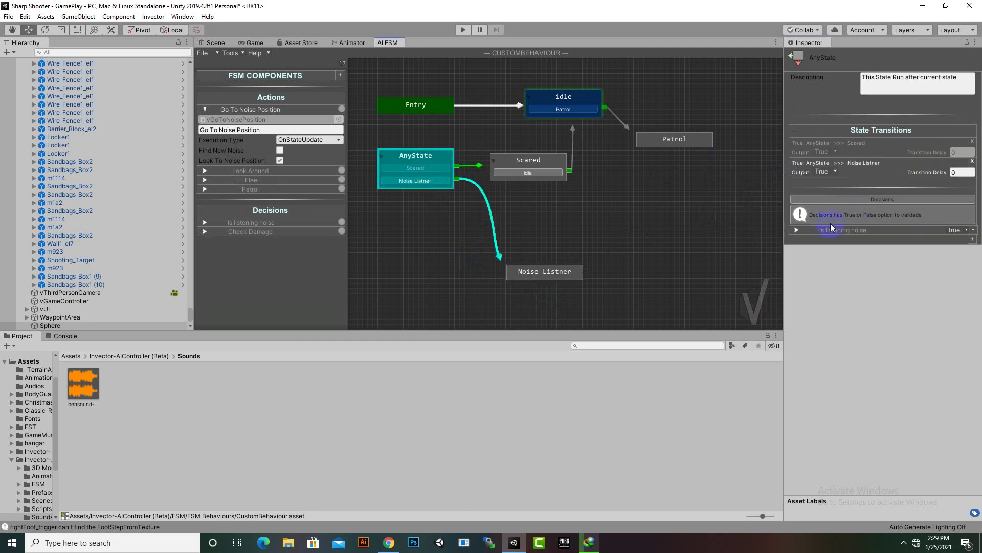
left_click(797, 230)
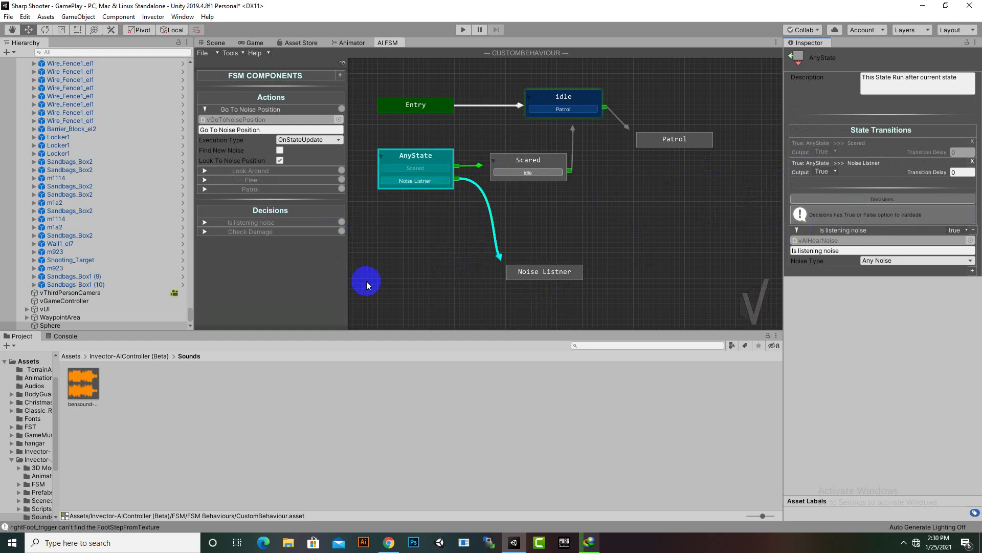
left_click(205, 224)
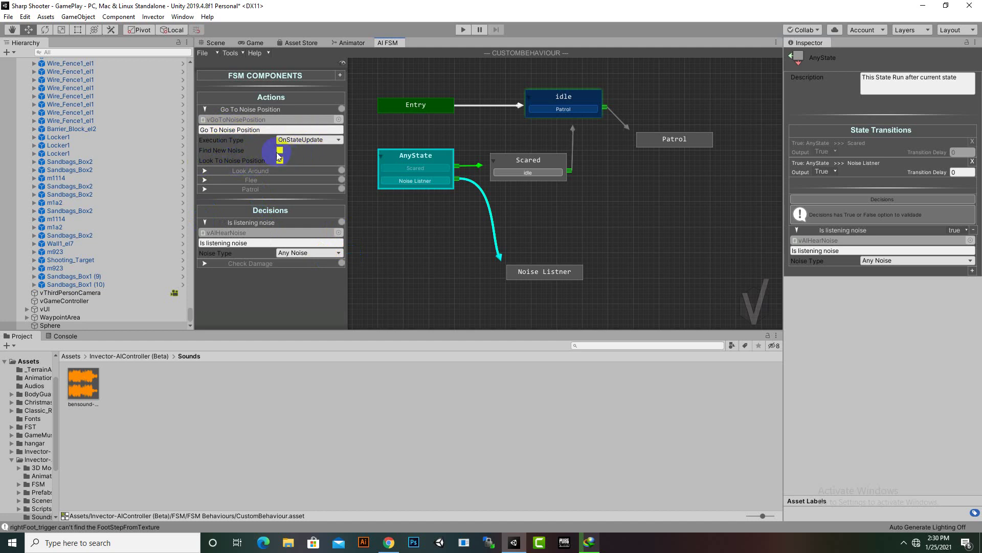
left_click(313, 139)
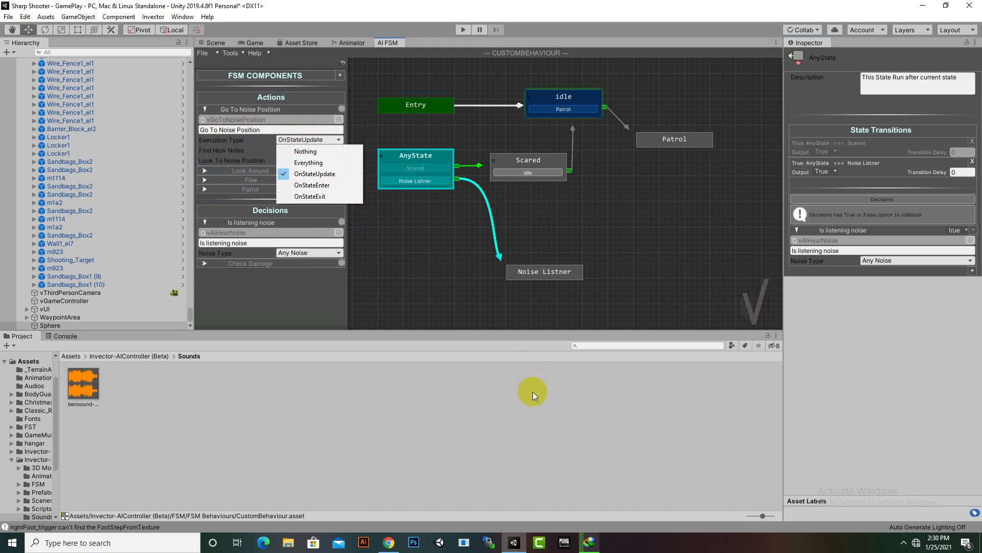
left_click(478, 155)
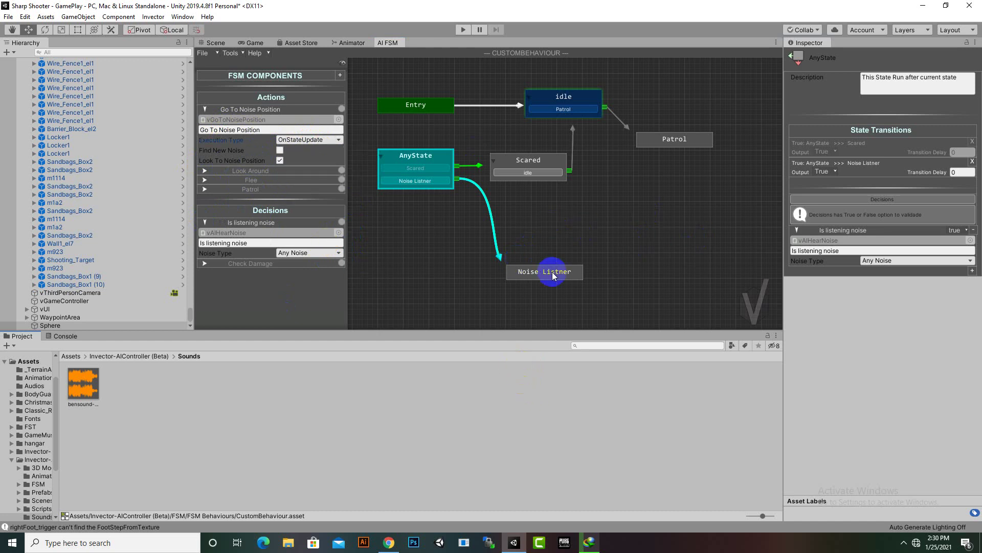
left_click_drag(557, 275, 612, 287)
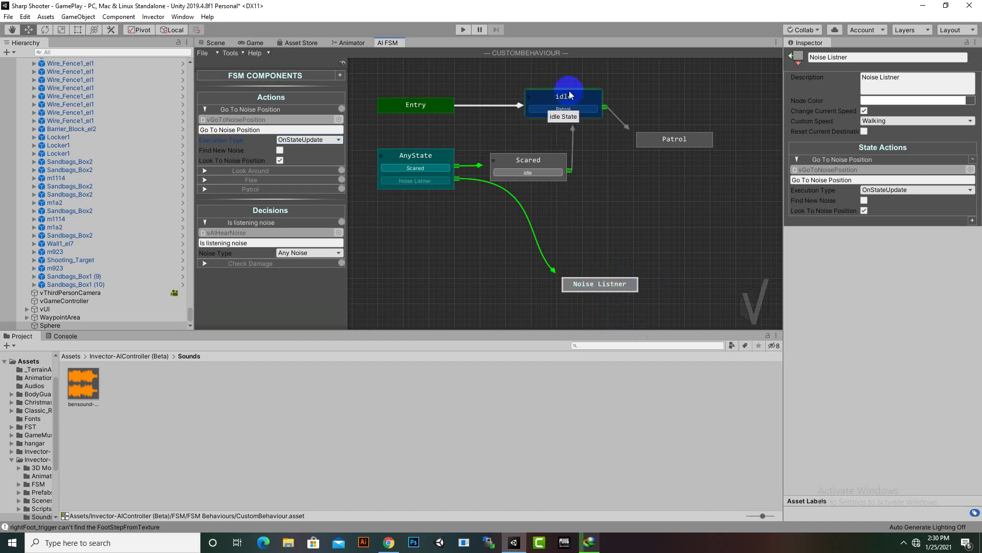
- Add a transition from Noise Listner back to the idle state
right_click(634, 284)
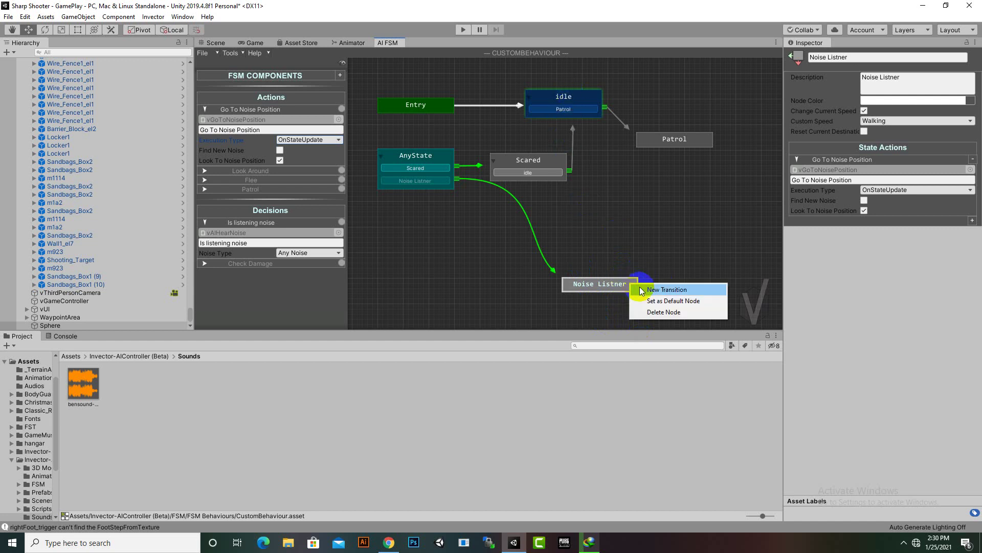
left_click(641, 290)
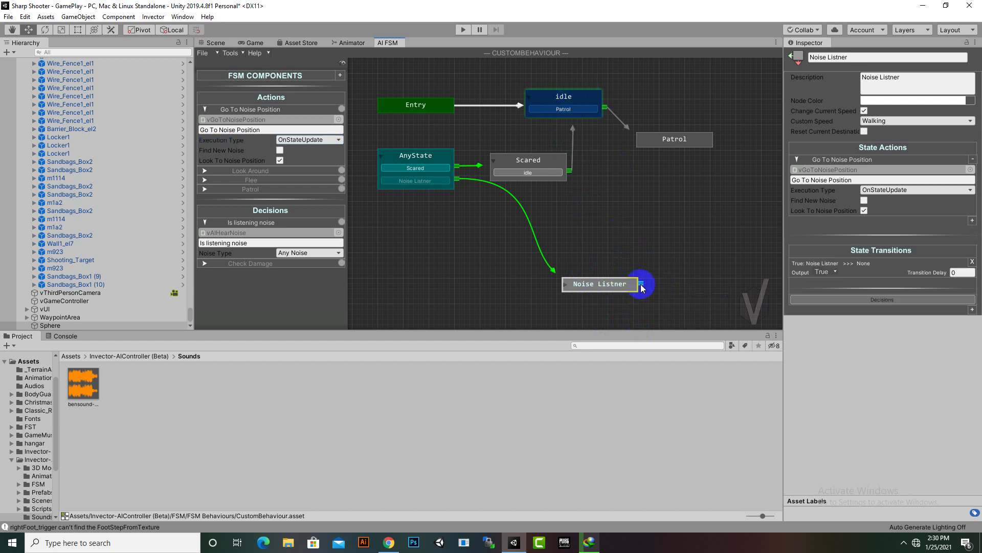
left_click(565, 284)
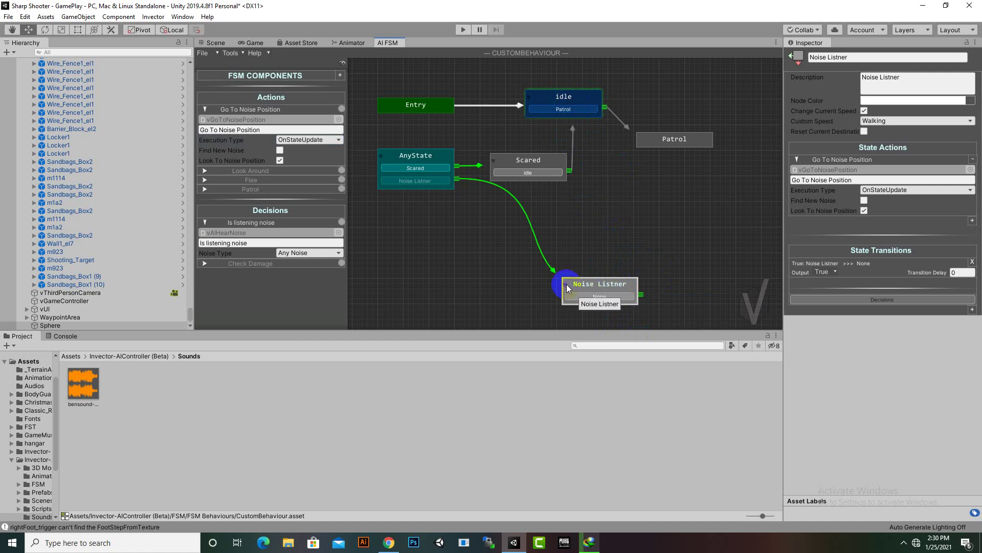
left_click_drag(642, 294, 584, 105)
- Set that transition's delay to 5, save the scene, and enter Play mode
left_click(622, 296)
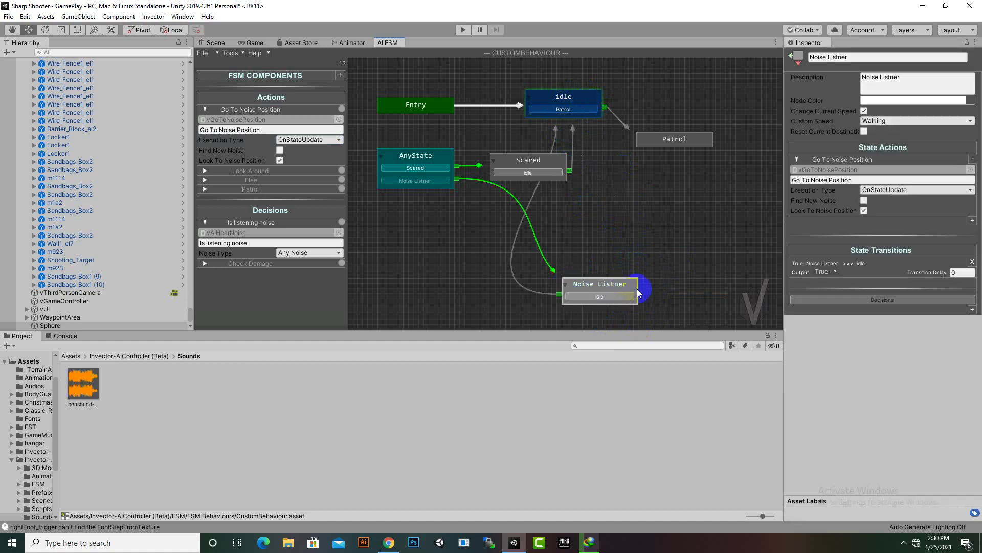
left_click(950, 277)
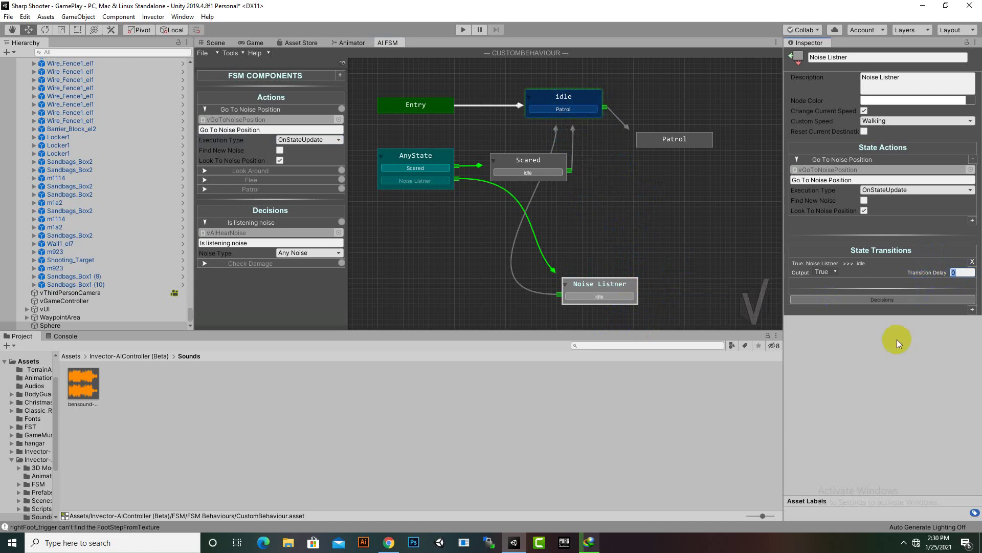
type("5")
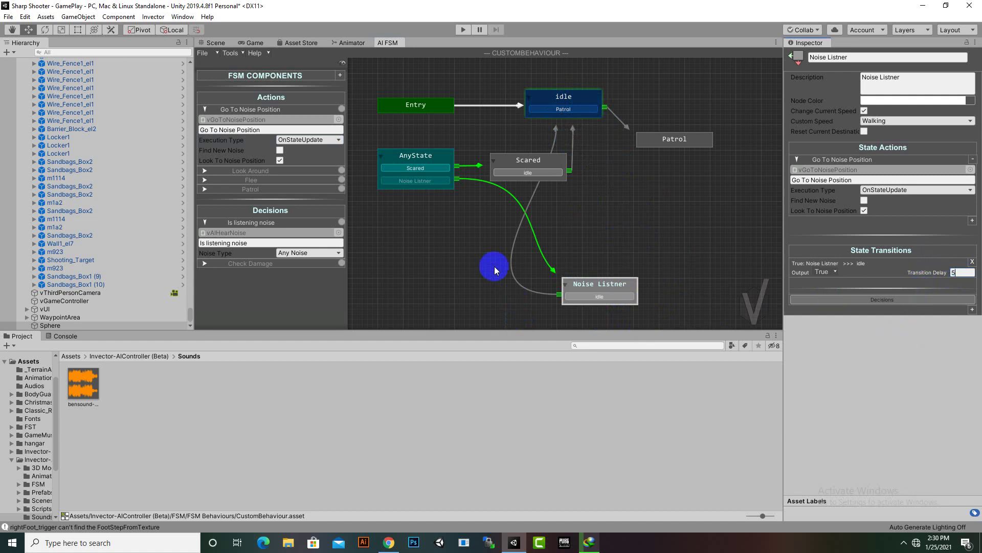
key("ctrl+s")
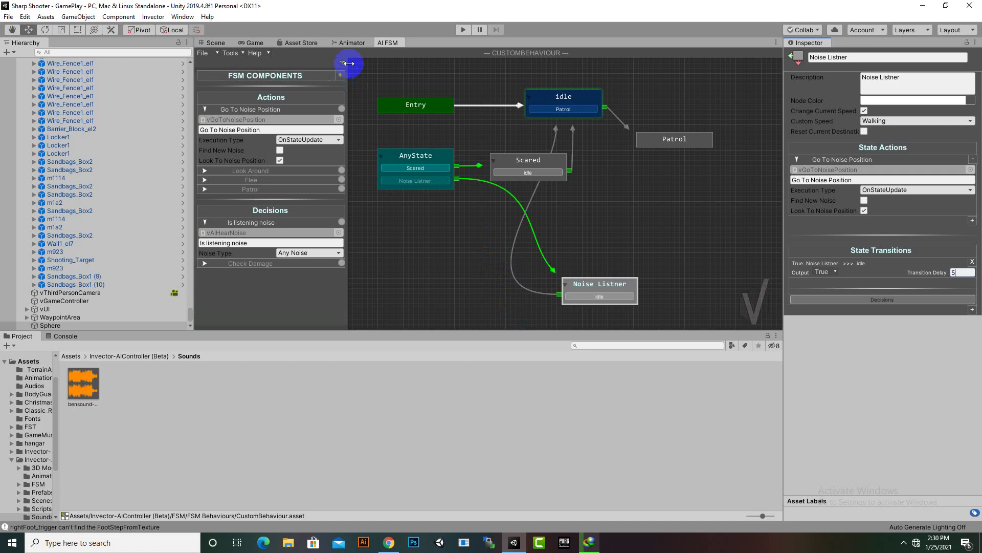
left_click(458, 29)
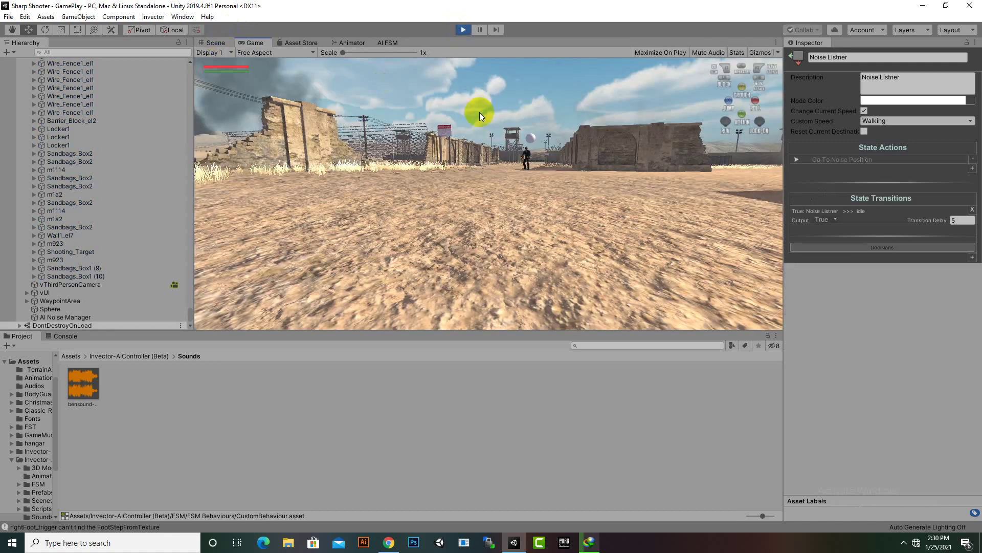
- Look around the running game from the Scene view, then stop Play mode
mouse_move(480, 113)
left_mouse_down()
mouse_move(588, 152)
mouse_move(591, 185)
left_mouse_up()
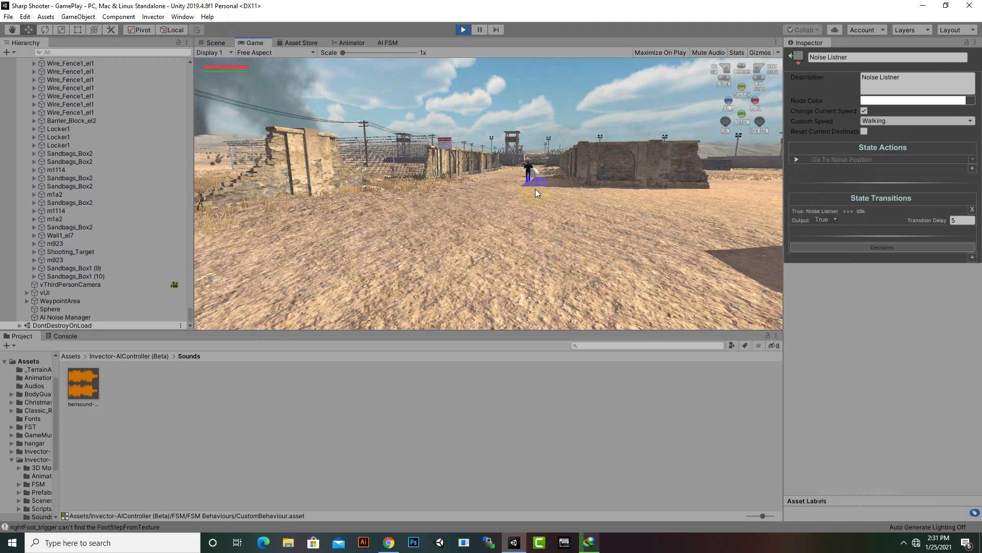
left_click(217, 44)
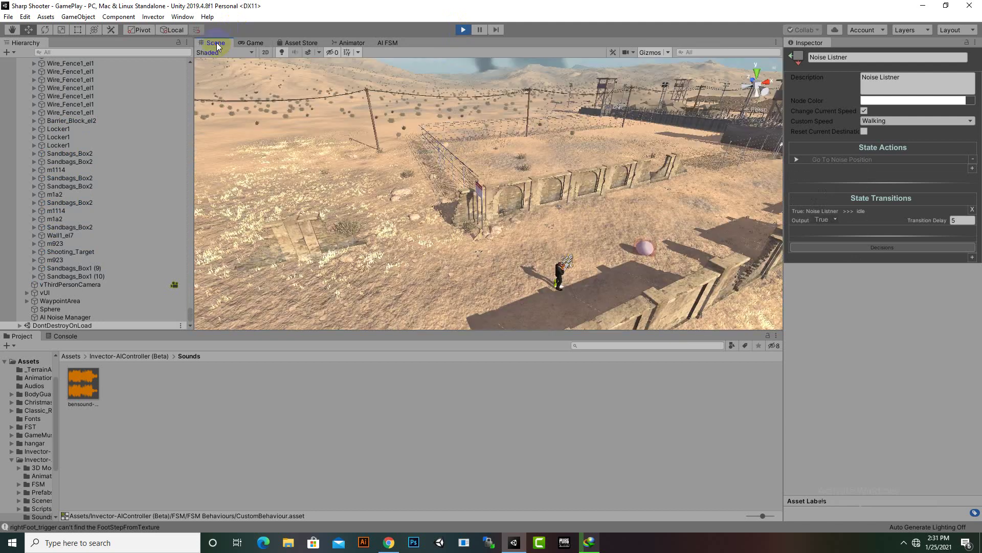
left_click_drag(656, 258, 680, 219)
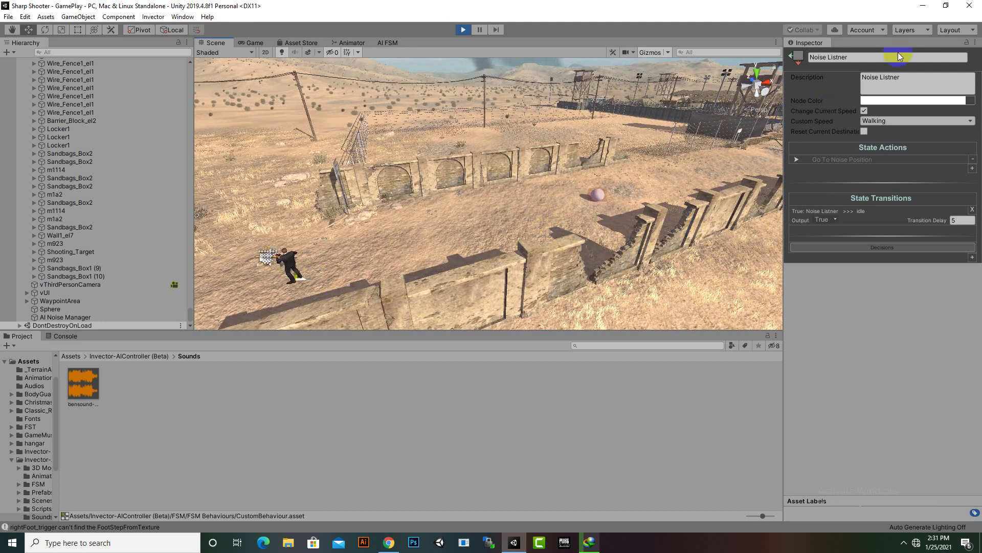
left_click(463, 32)
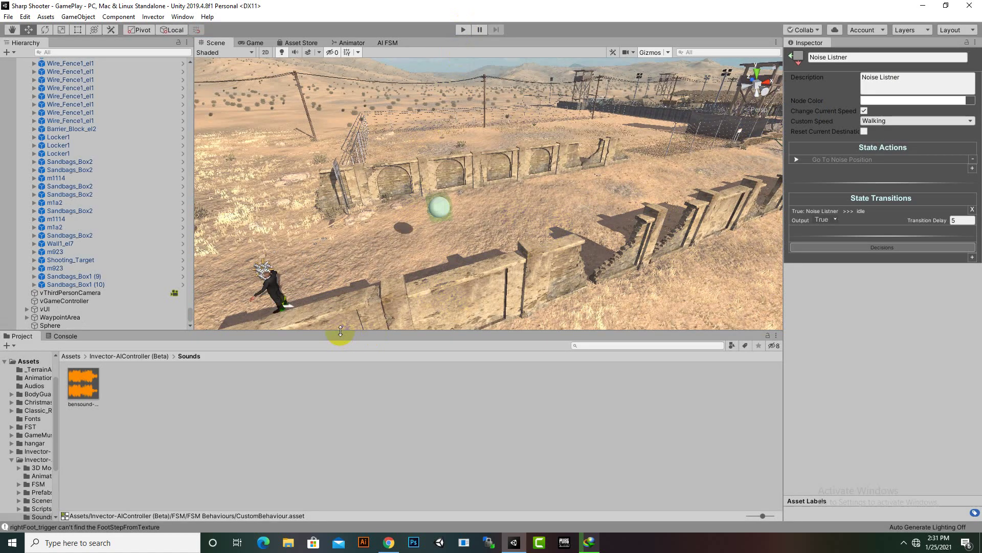
- Move the noise sphere along X toward the character
left_click(442, 210)
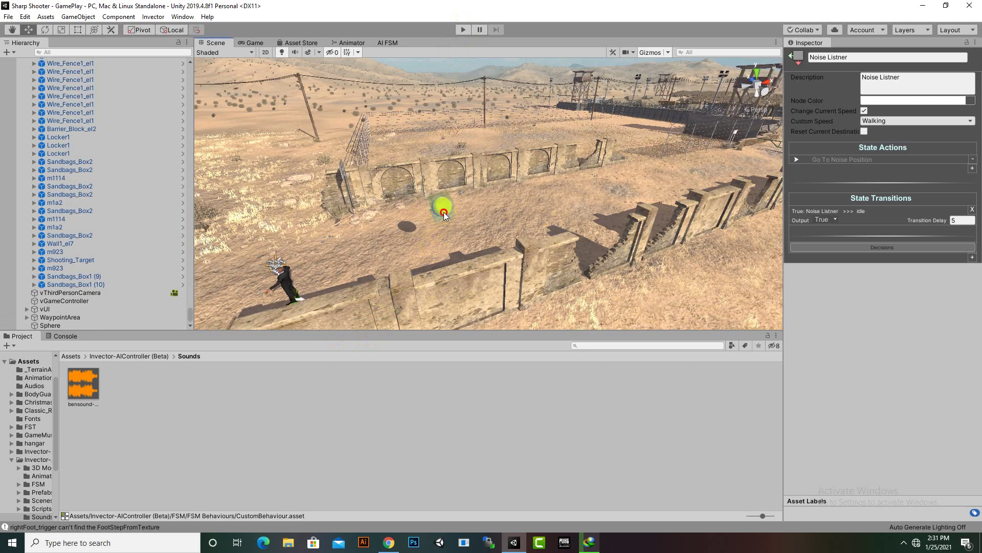
middle_click_drag(410, 254, 486, 284)
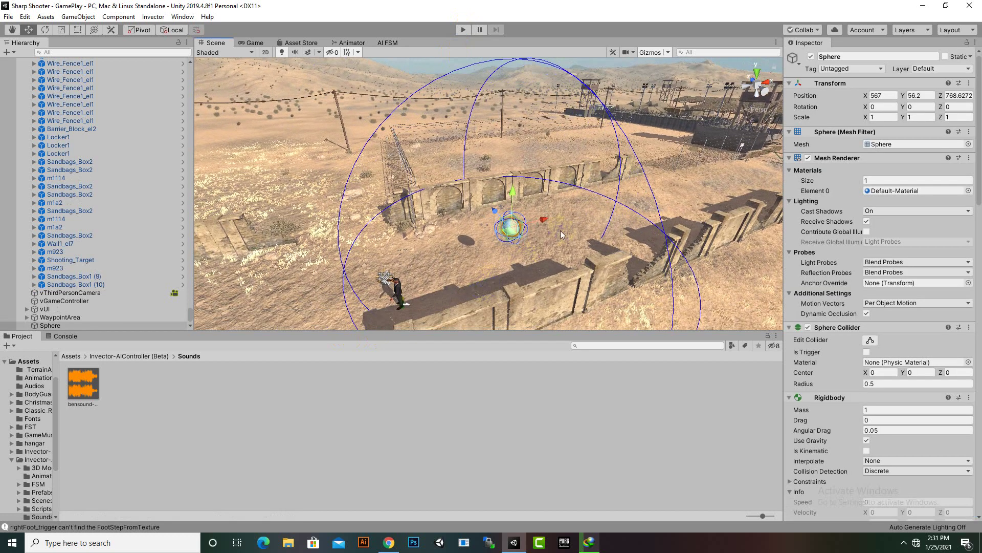
left_click_drag(544, 221, 318, 274)
middle_click_drag(398, 275, 465, 163)
left_click_drag(461, 150, 434, 154)
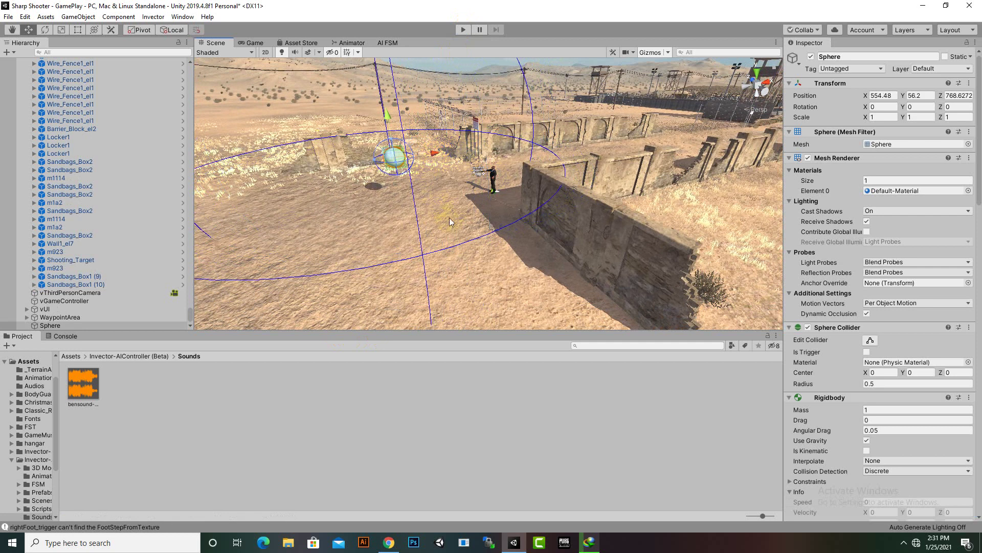
left_click_drag(431, 157, 408, 160)
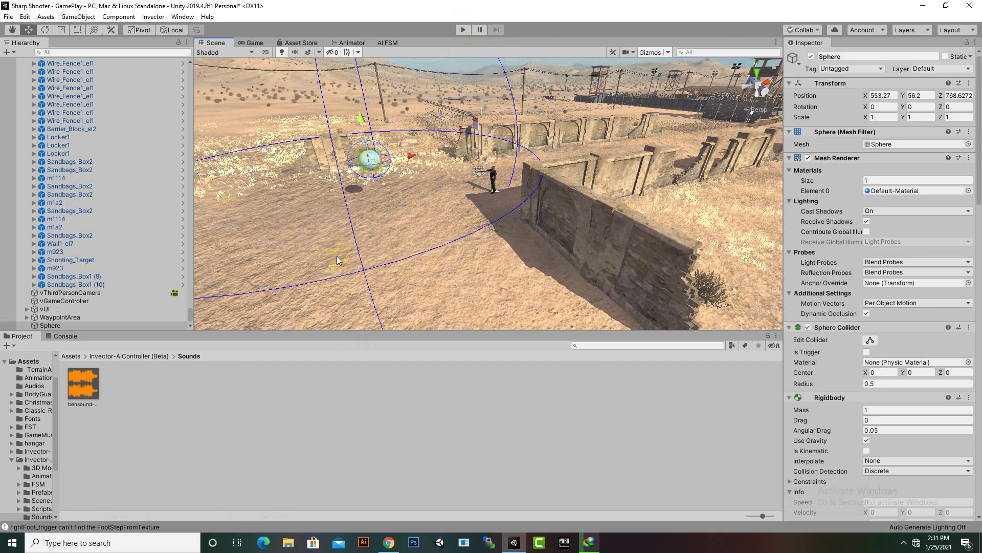
- Play-test again, watching the AI walk to the sphere in Scene view, then stop
left_click(463, 29)
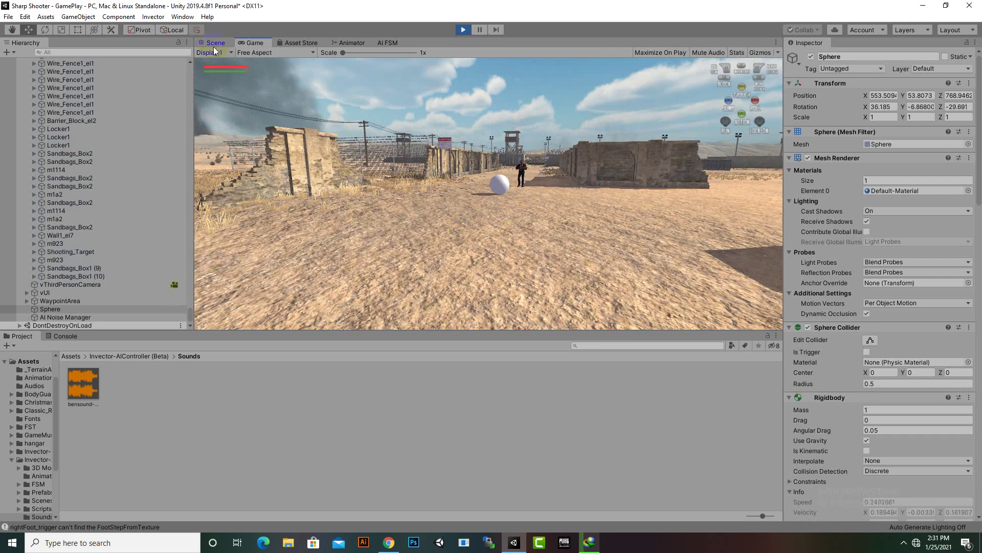
key("ctrl+1")
scroll(386, 194, "up", 10)
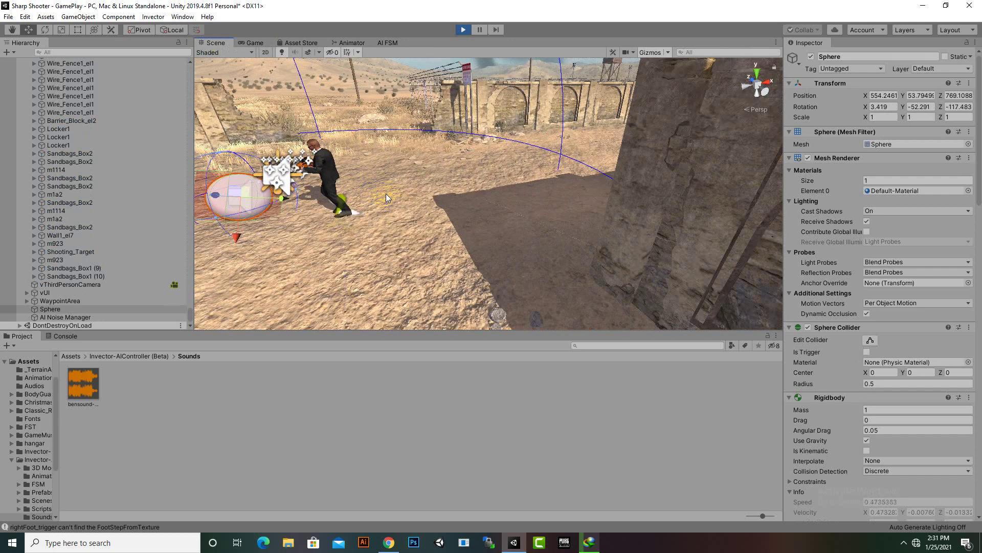
scroll(454, 204, "up", 3)
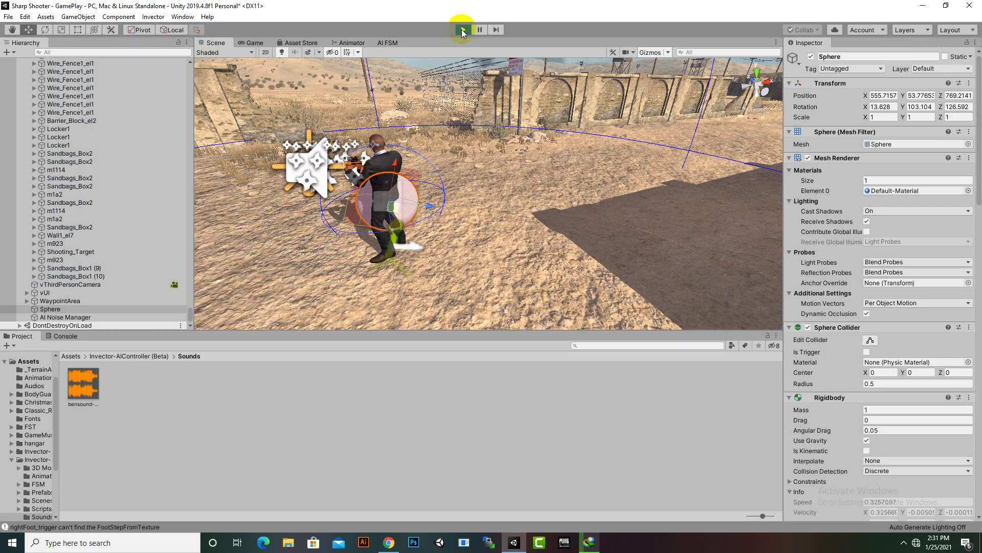
key("ctrl+p")
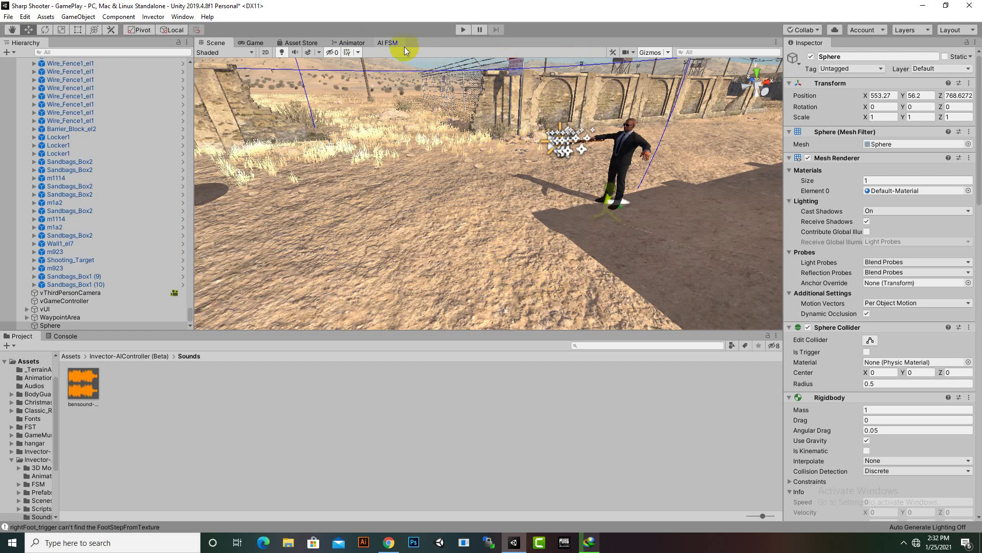
- Add a new plain state node to the AI FSM graph
left_click(392, 43)
middle_click_drag(560, 241, 538, 217)
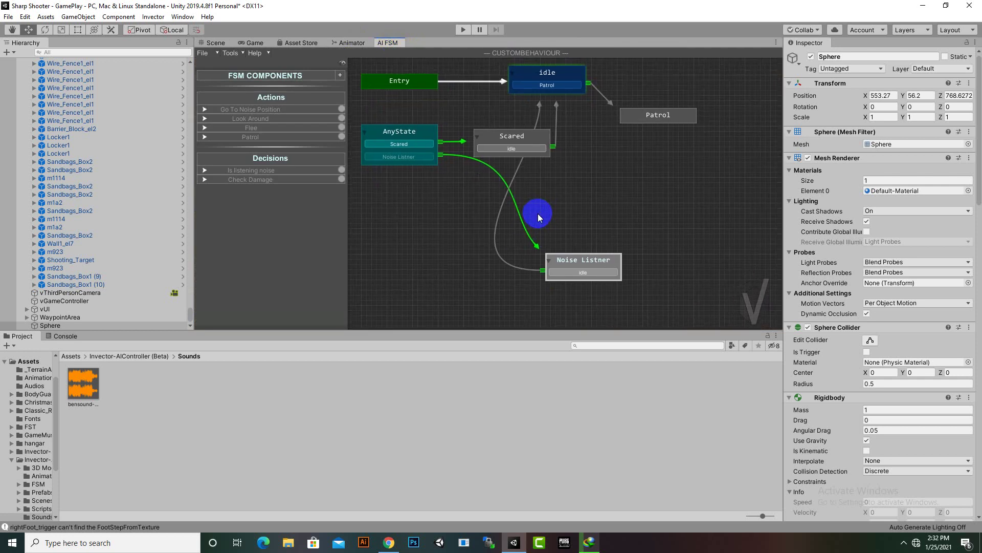
left_click(612, 264)
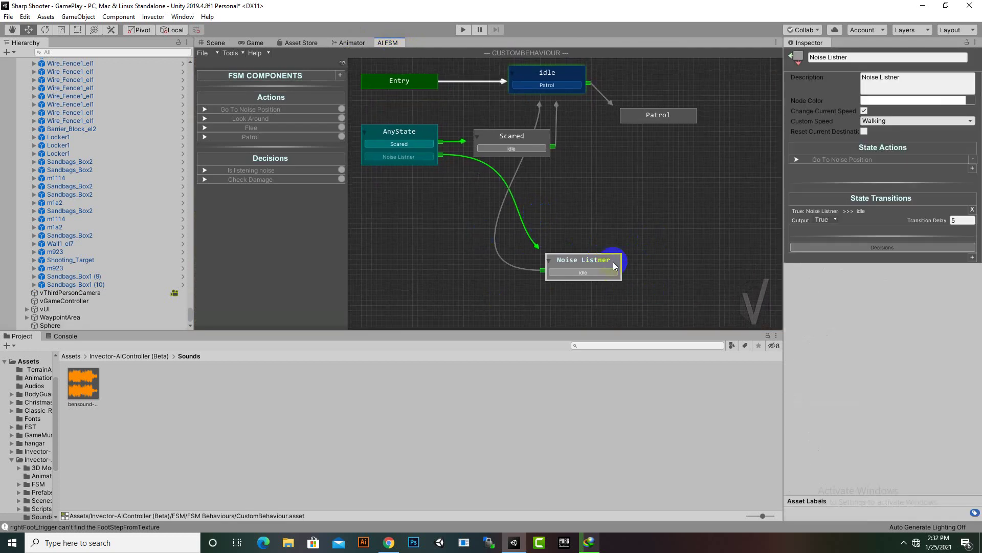
right_click(421, 244)
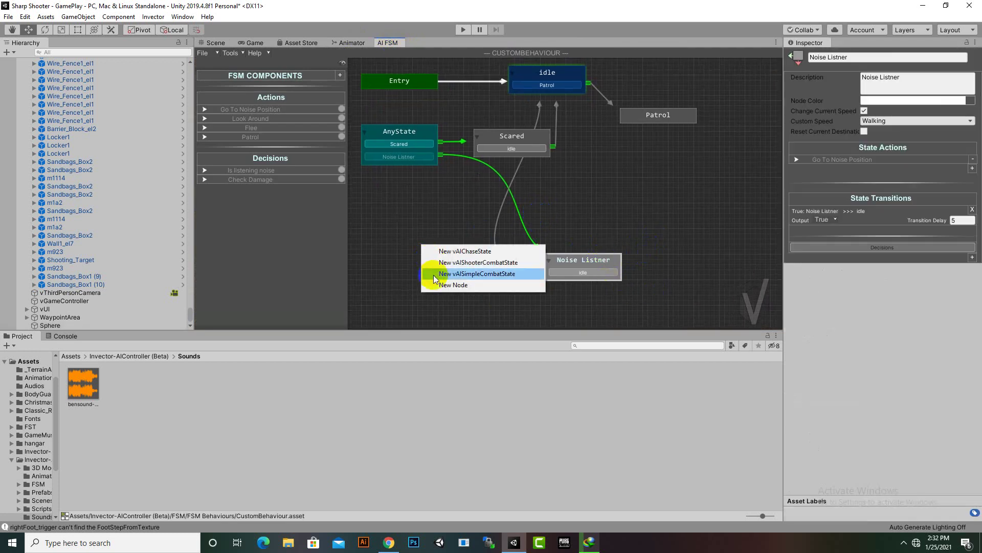
left_click(493, 263)
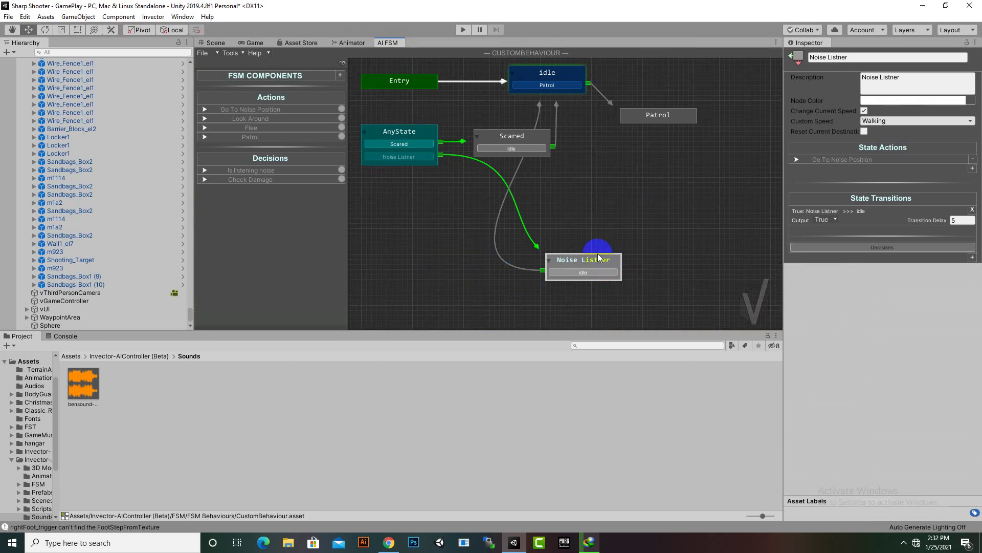
left_click(437, 225)
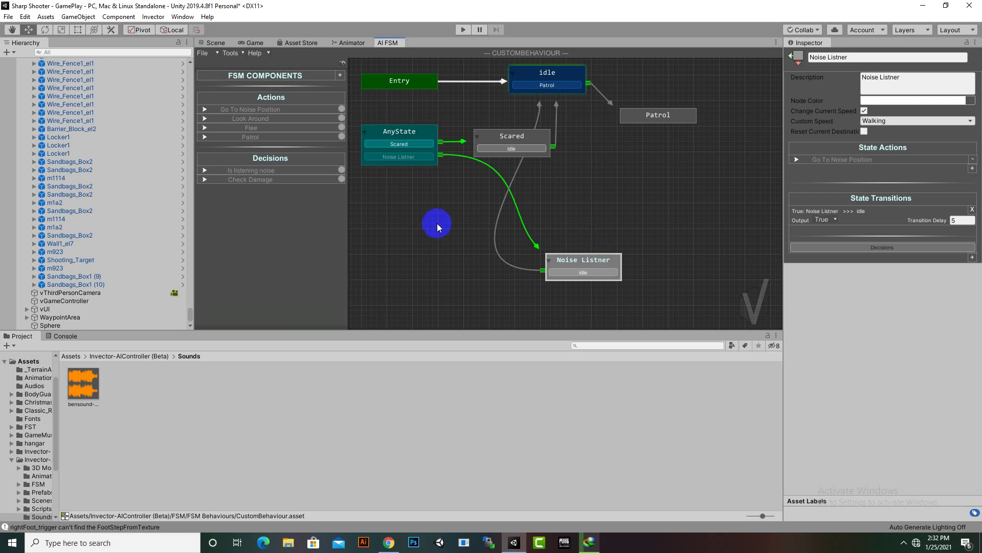
right_click(433, 252)
left_click(446, 296)
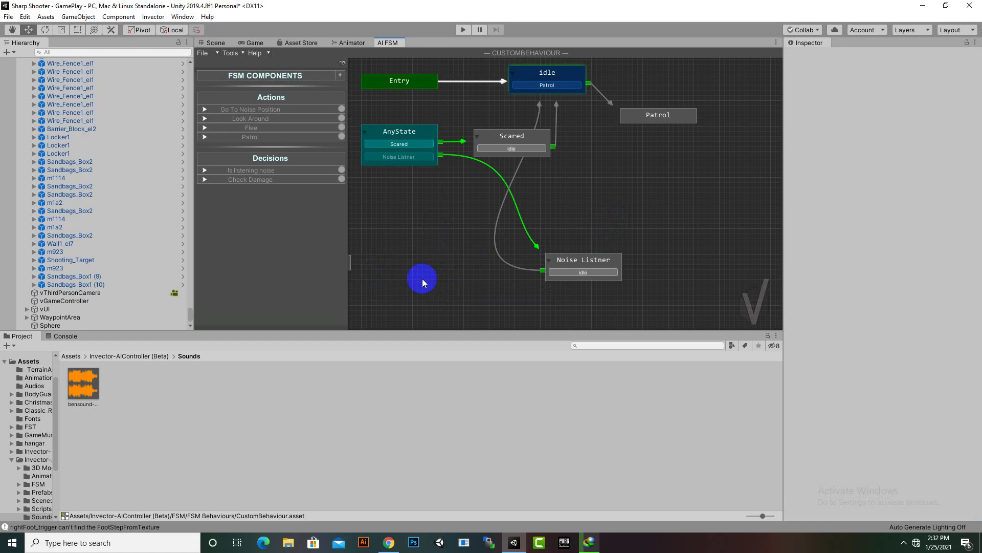
- Delete the extra State 4 node and place State 5 beside Noise Listner
middle_click_drag(423, 279, 593, 270)
left_click(506, 252)
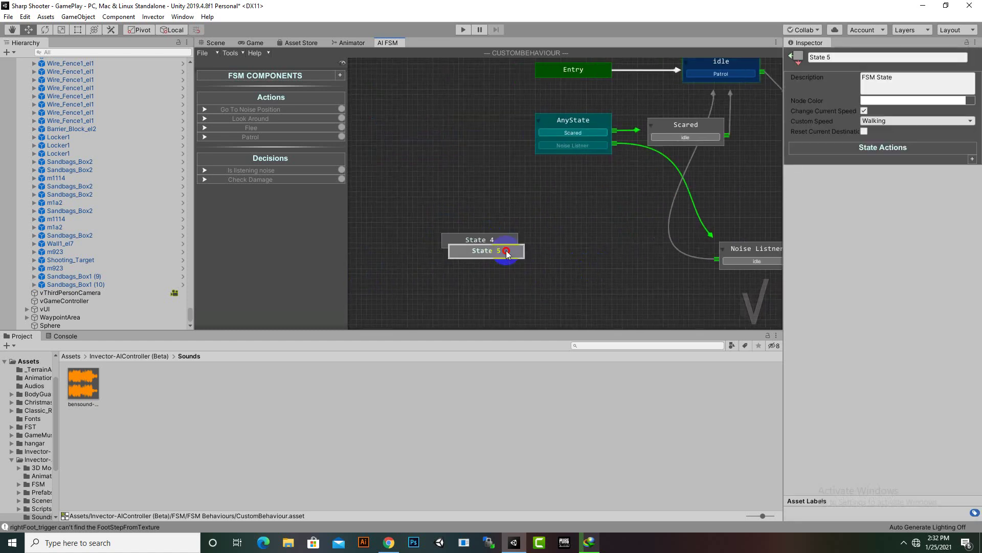
right_click(498, 247)
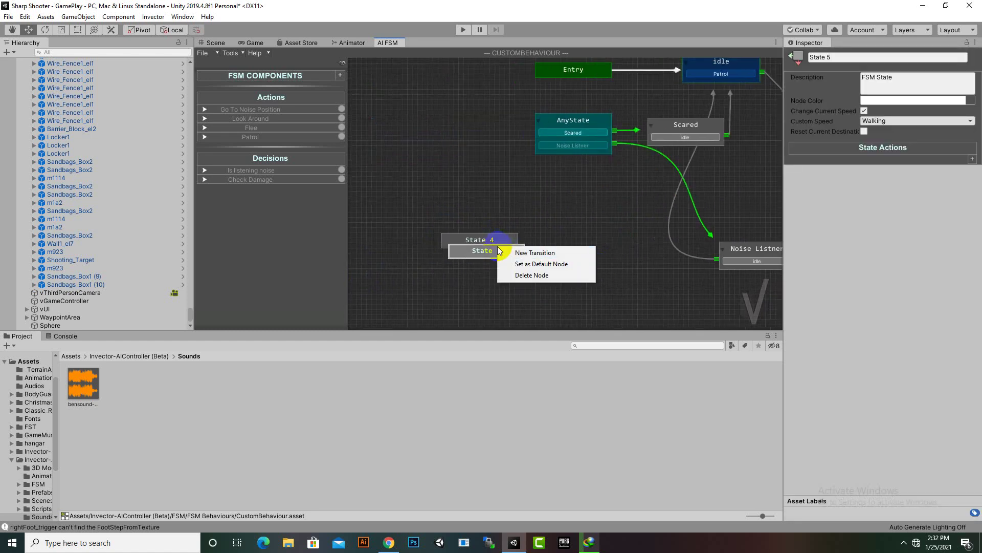
left_click(512, 275)
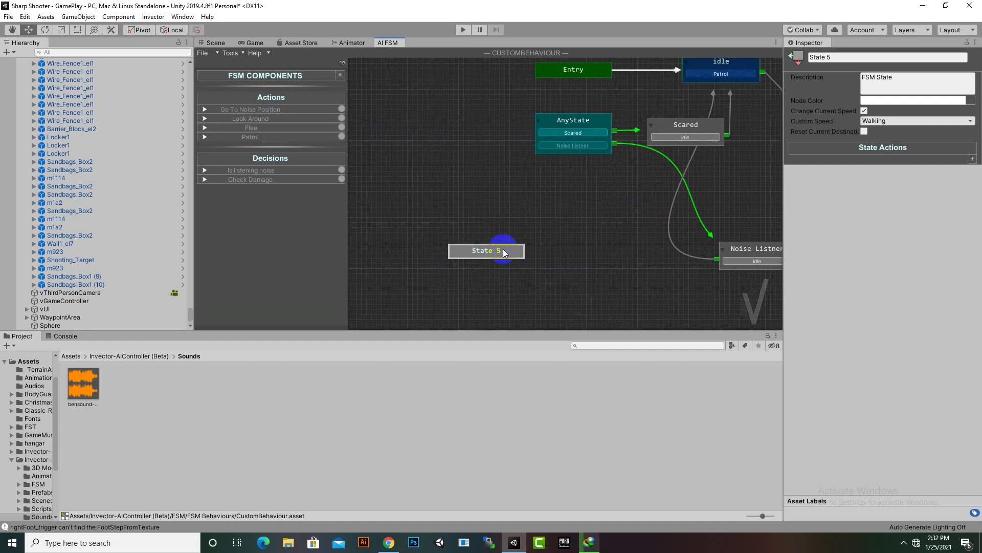
left_click_drag(500, 253, 646, 255)
middle_click_drag(645, 254, 462, 274)
- Rename State 5 to idle 0 and retarget AnyState's transition onto it
left_click(854, 57)
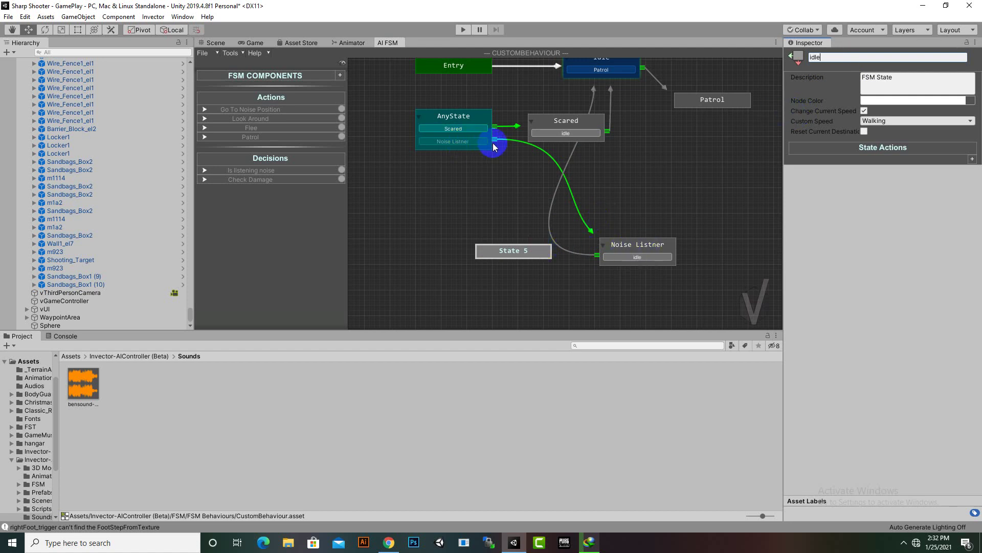
left_click_drag(497, 140, 512, 253)
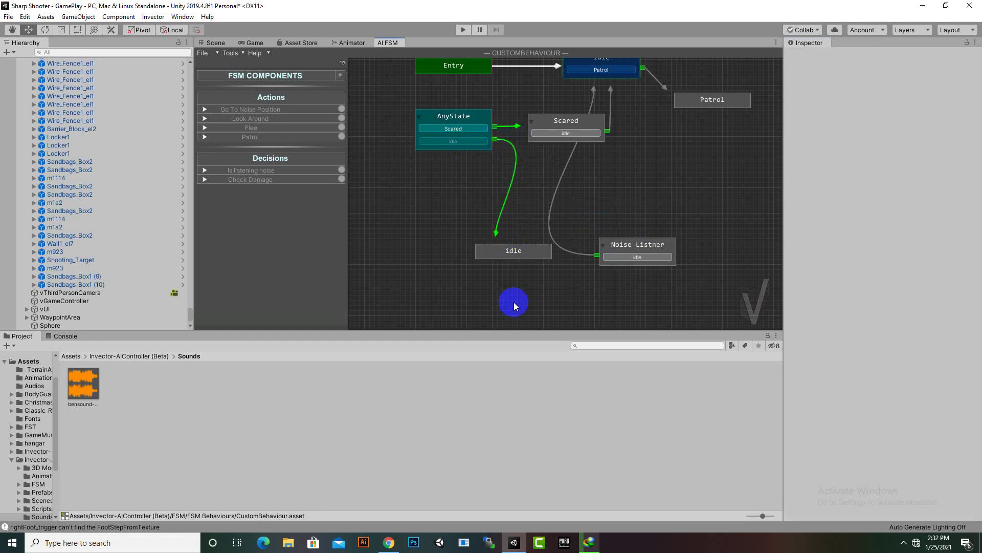
left_click(511, 253)
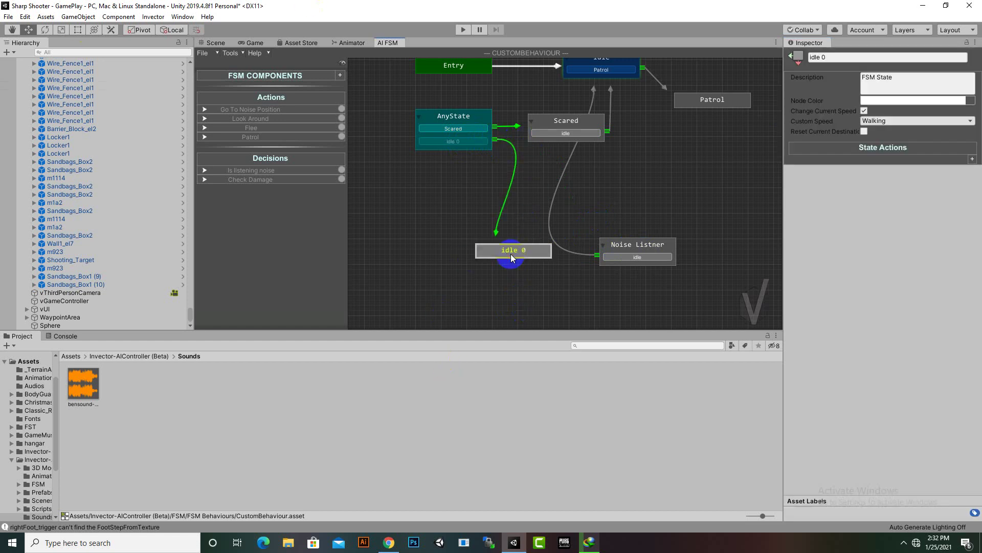
- Add Go To Noise Position to idle 0 and switch its Custom Speed from Walking to Idle
left_click(705, 307)
left_click(973, 162)
mouse_move(972, 165)
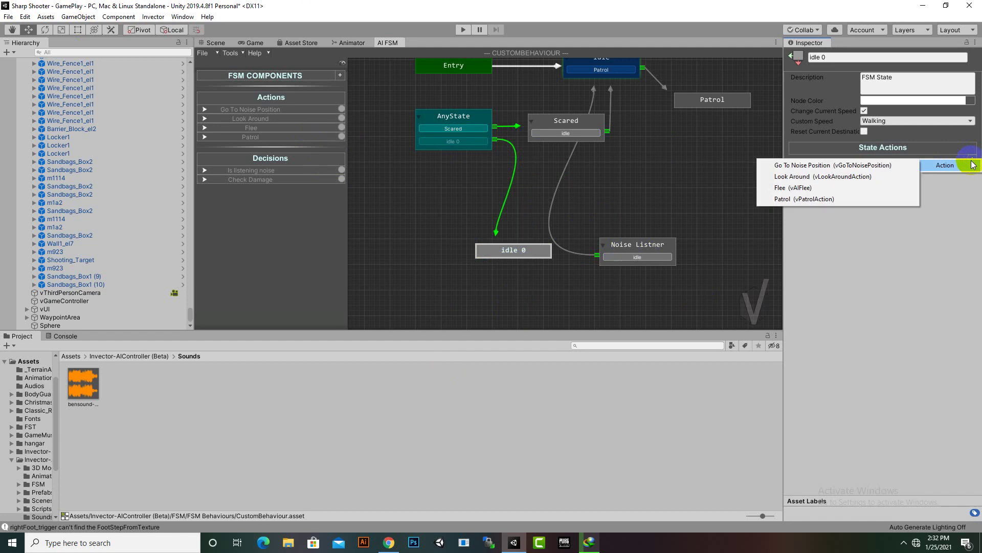
left_click(792, 166)
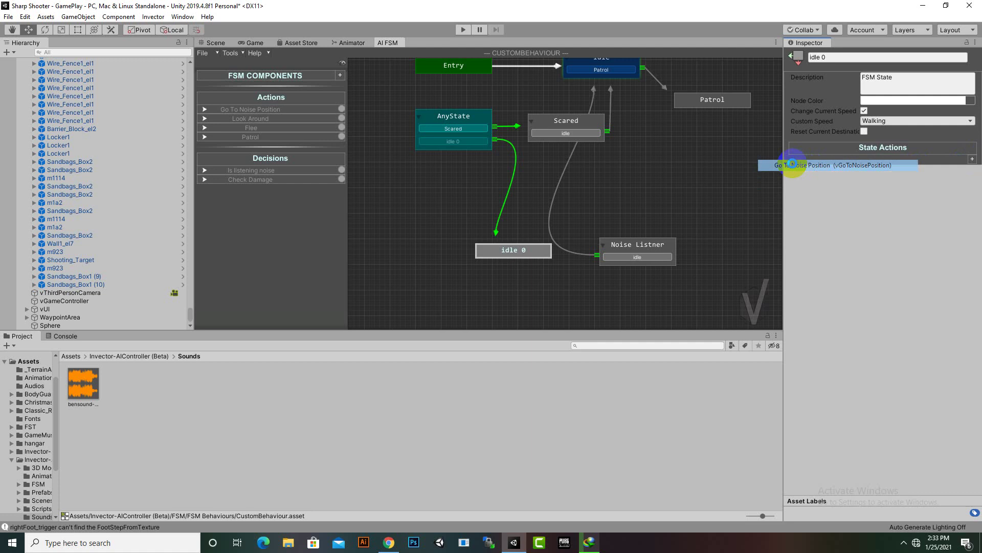
left_click(910, 125)
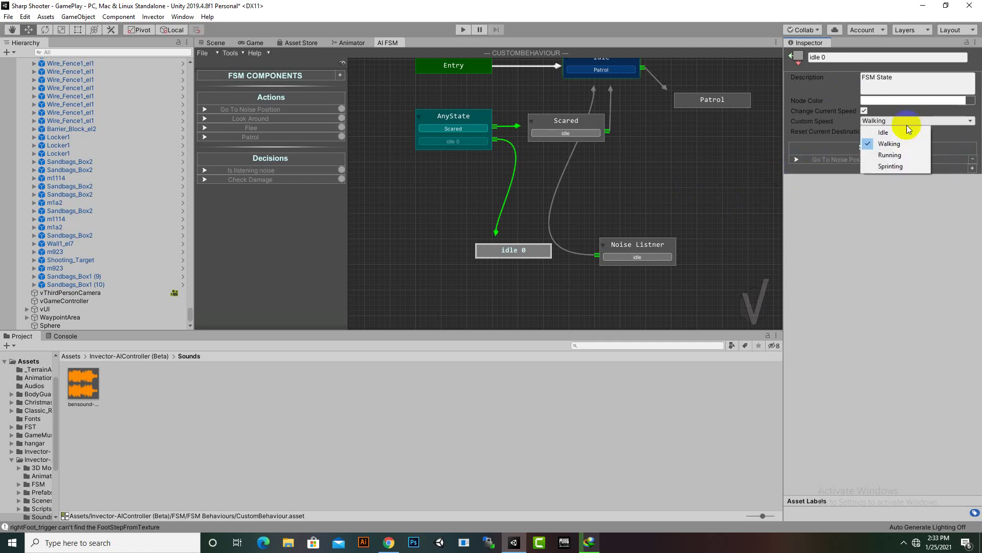
left_click(901, 132)
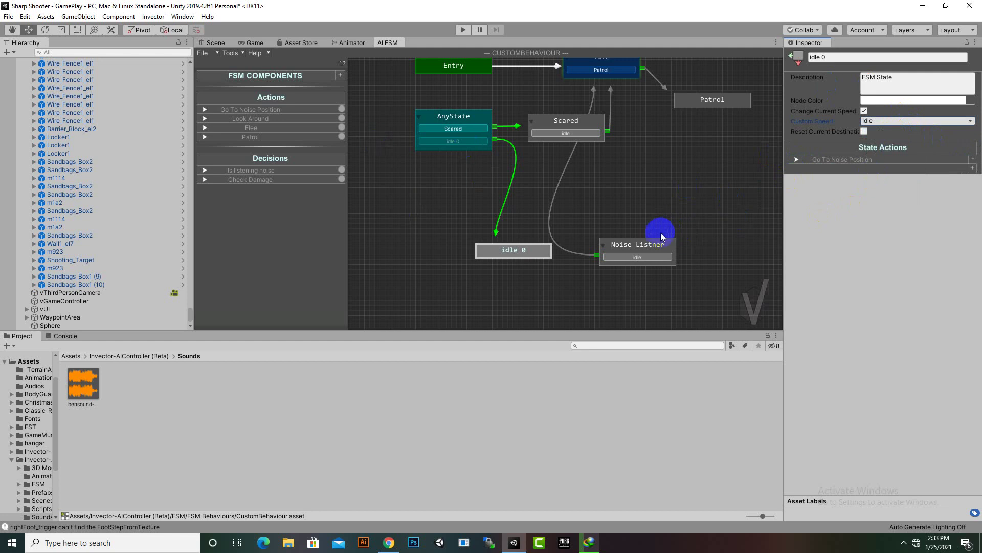
left_click(636, 256)
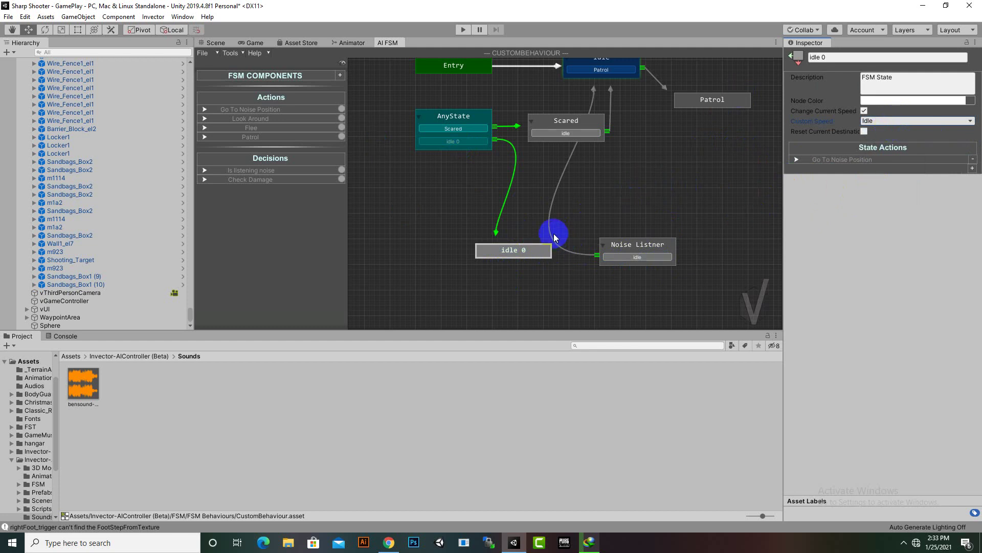
- Connect a new transition from idle 0 to Noise Listner with a delay of 3
right_click(531, 255)
left_click(555, 259)
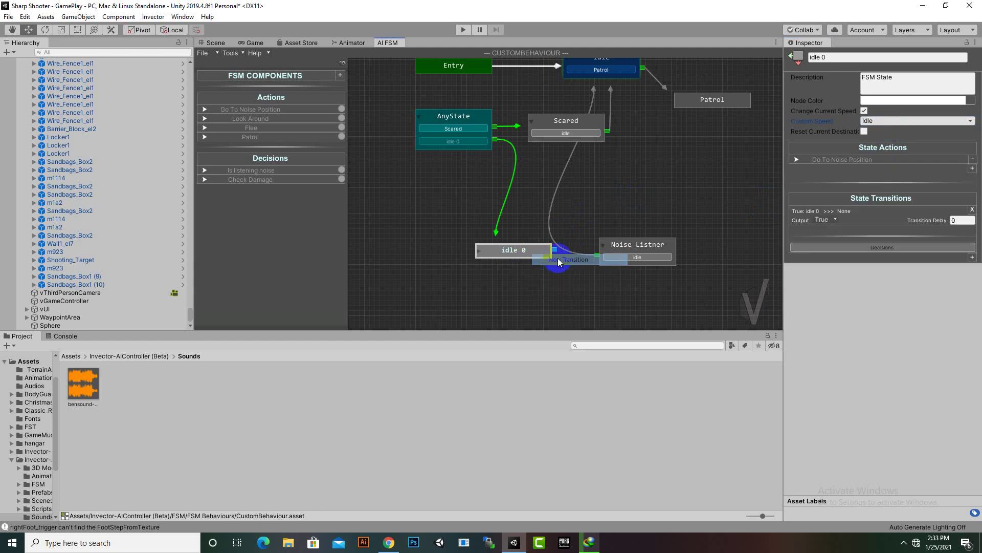
left_click(624, 253)
left_click(560, 251)
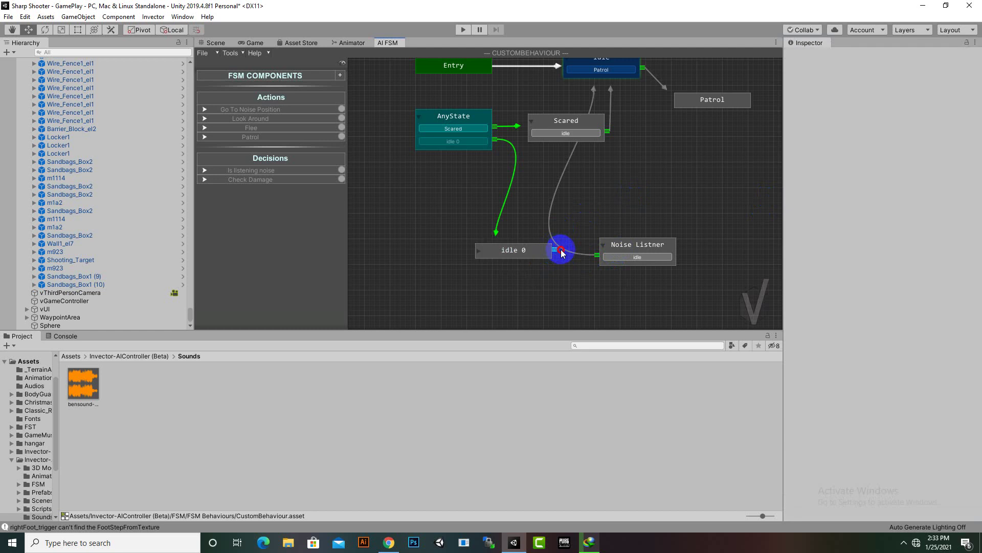
left_click(478, 250)
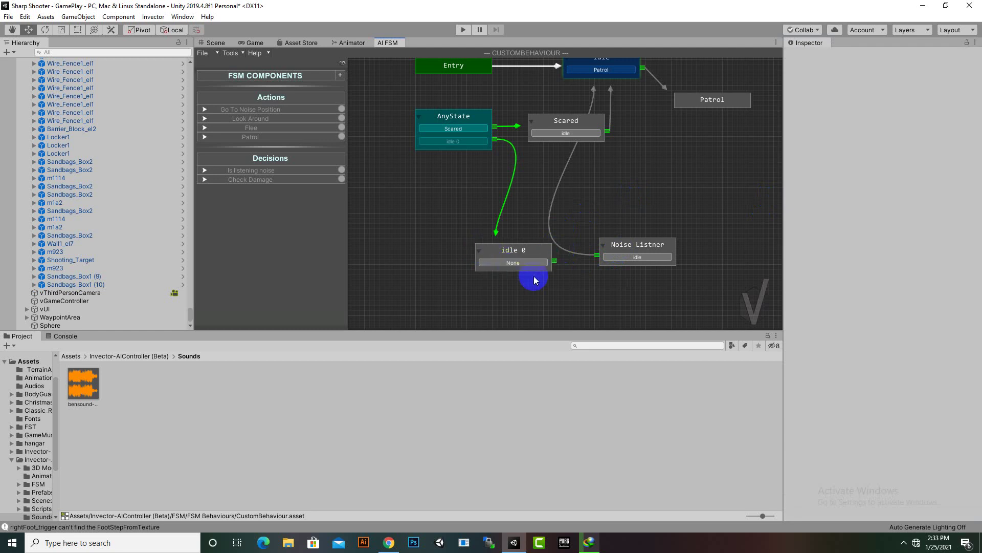
left_click(555, 262)
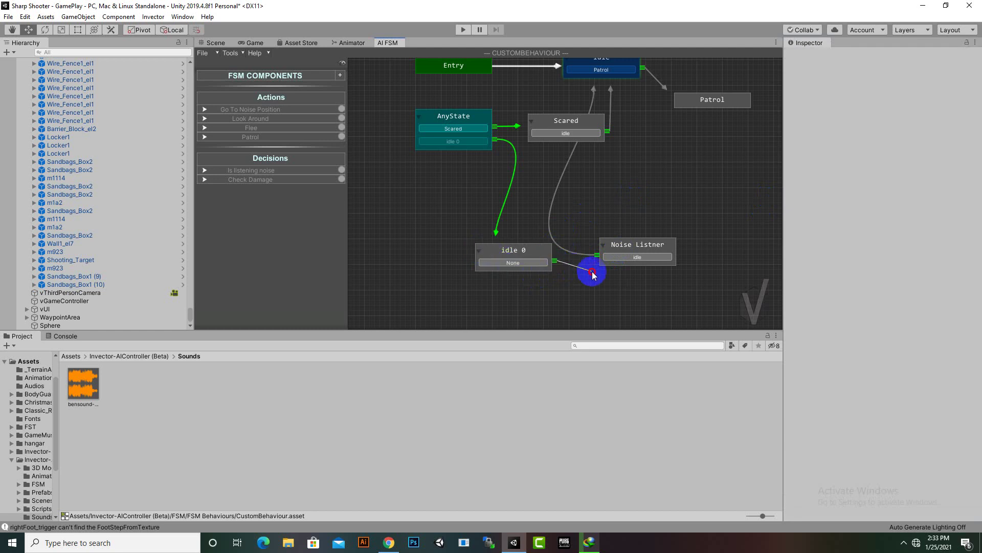
left_click(612, 254)
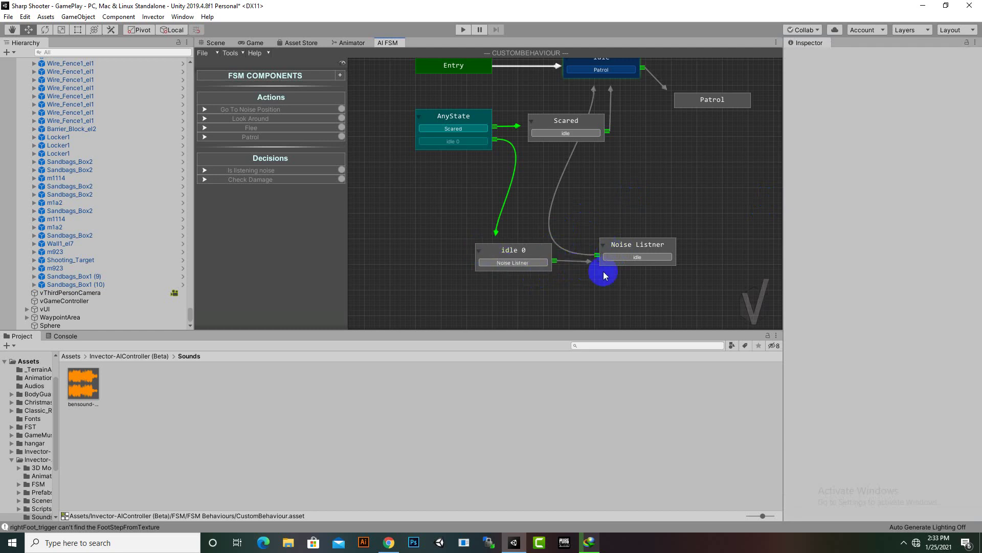
left_click(518, 264)
left_click(964, 220)
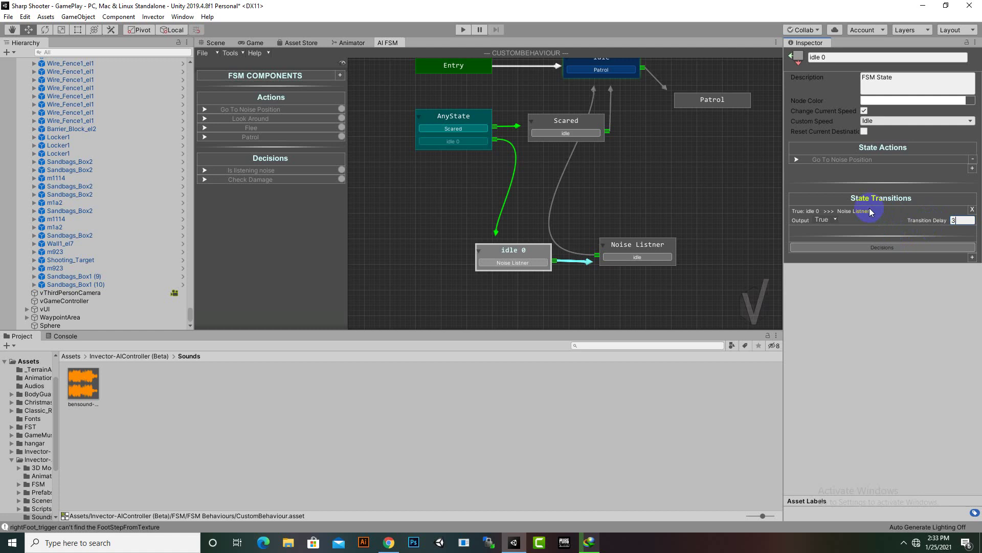
left_click(637, 251)
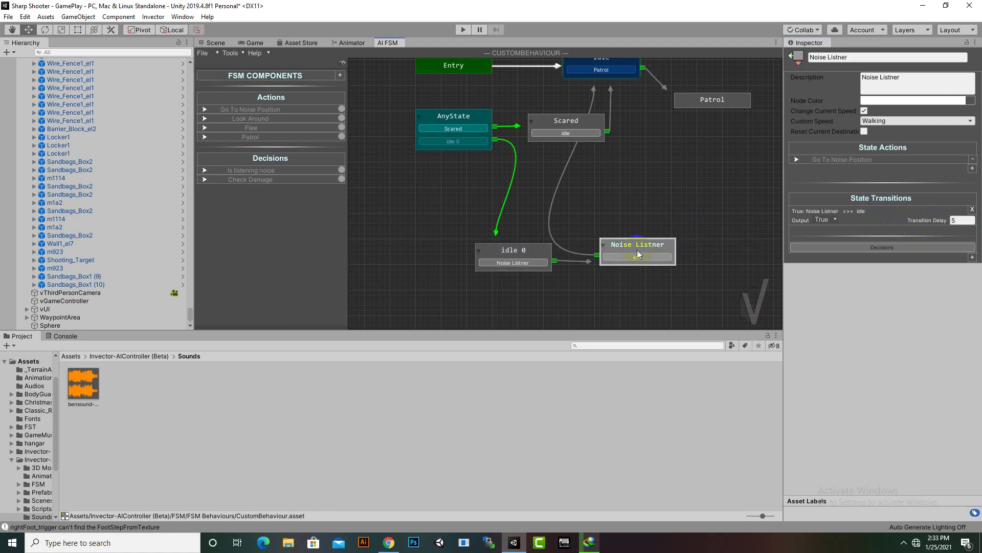
- Add an Is In Destination decision alongside Is listening noise and Check Damage
left_click(341, 77)
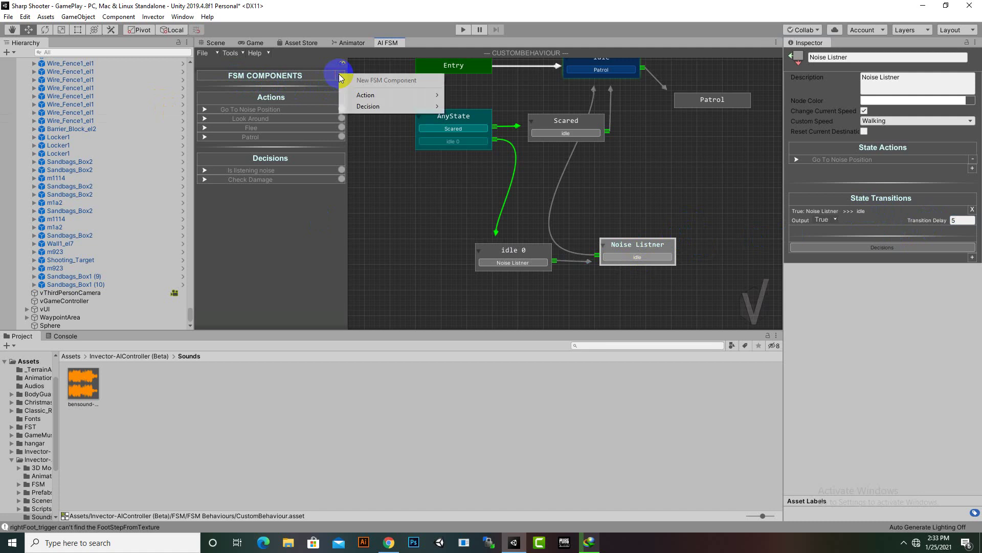
left_click(407, 44)
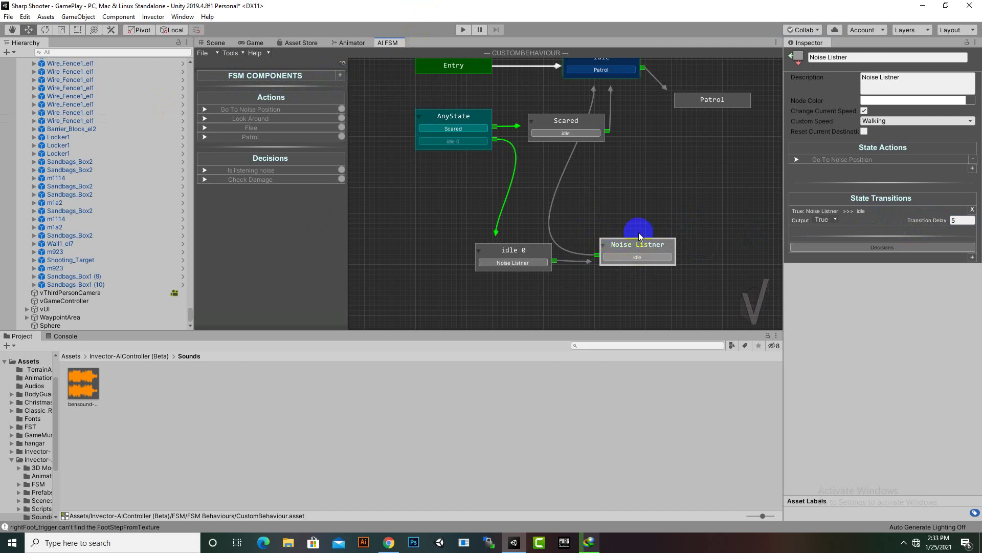
middle_click_drag(672, 192, 673, 226)
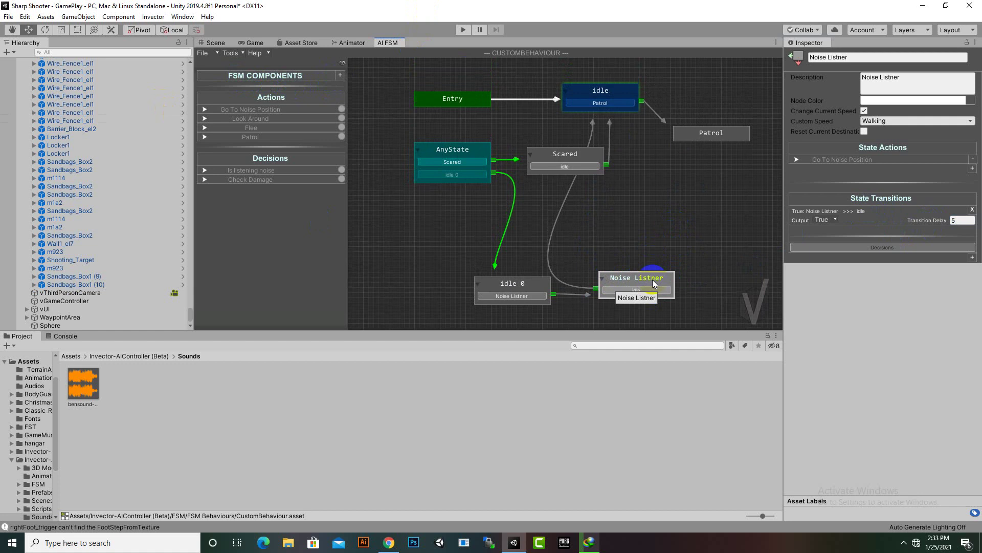
left_click(639, 92)
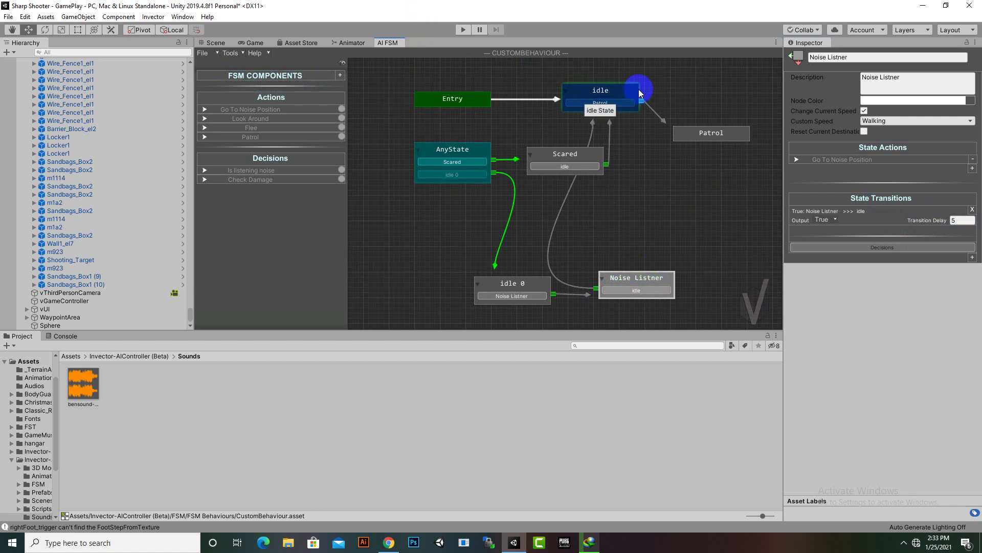
left_click(339, 76)
mouse_move(359, 108)
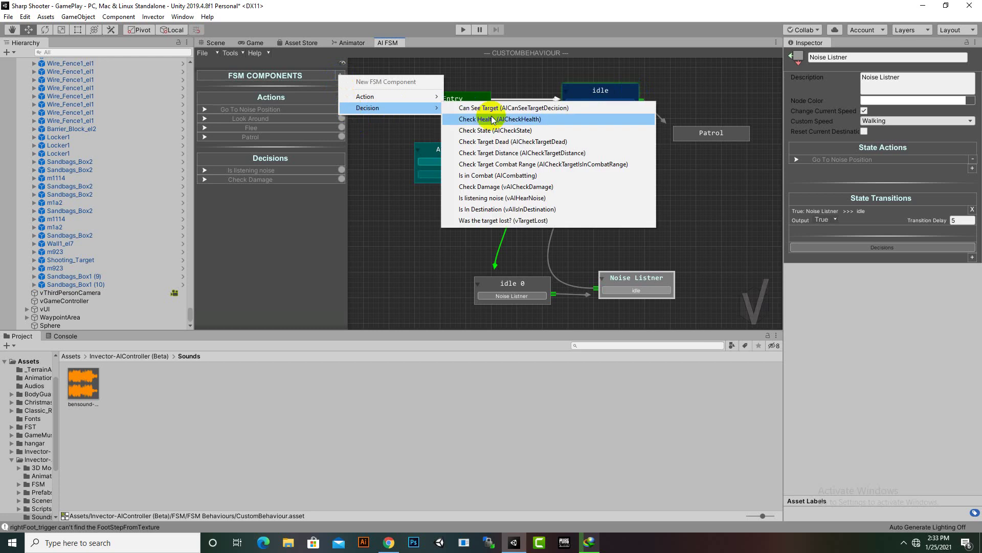
left_click(489, 210)
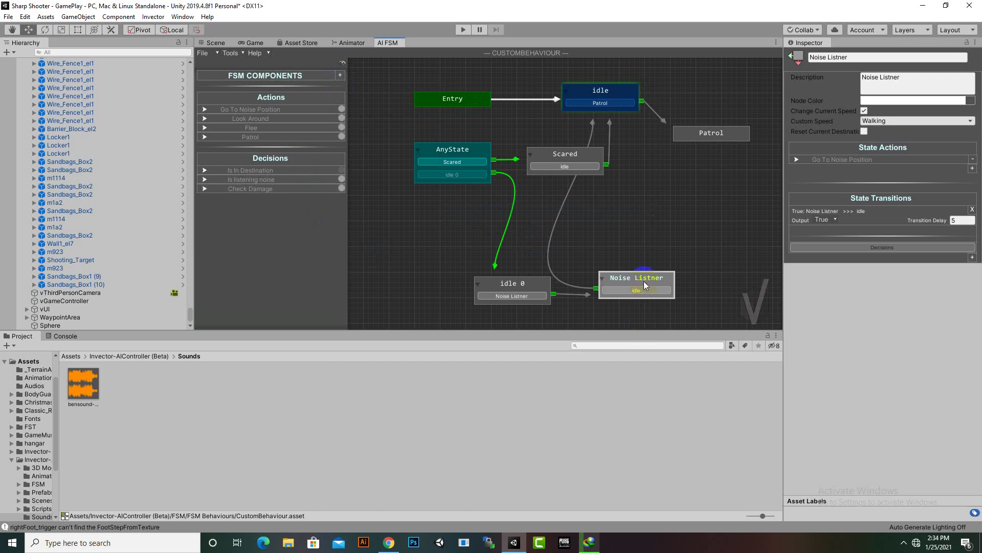
- Require Is In Destination on Noise Listner's idle transition and adjust its transition delay
left_click(972, 259)
mouse_move(953, 265)
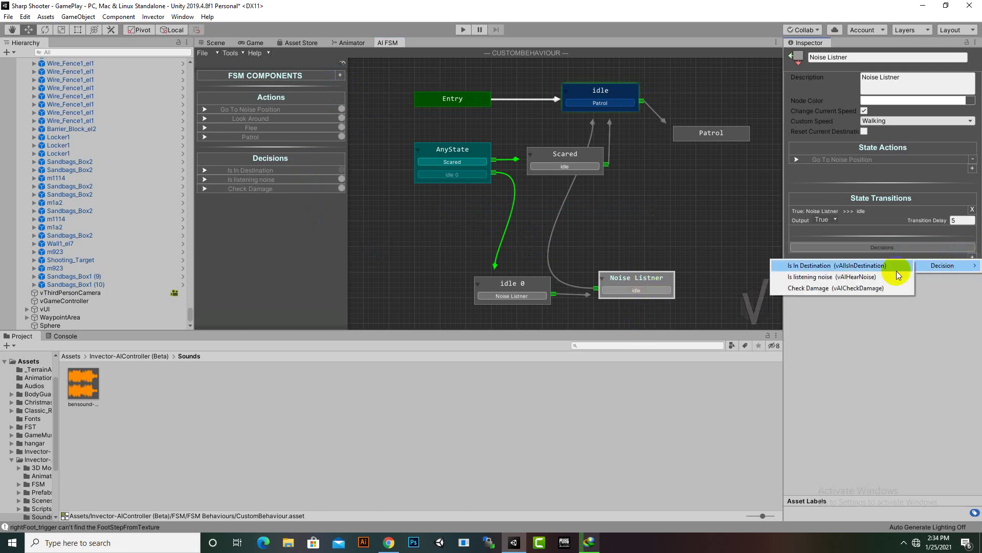
left_click(860, 265)
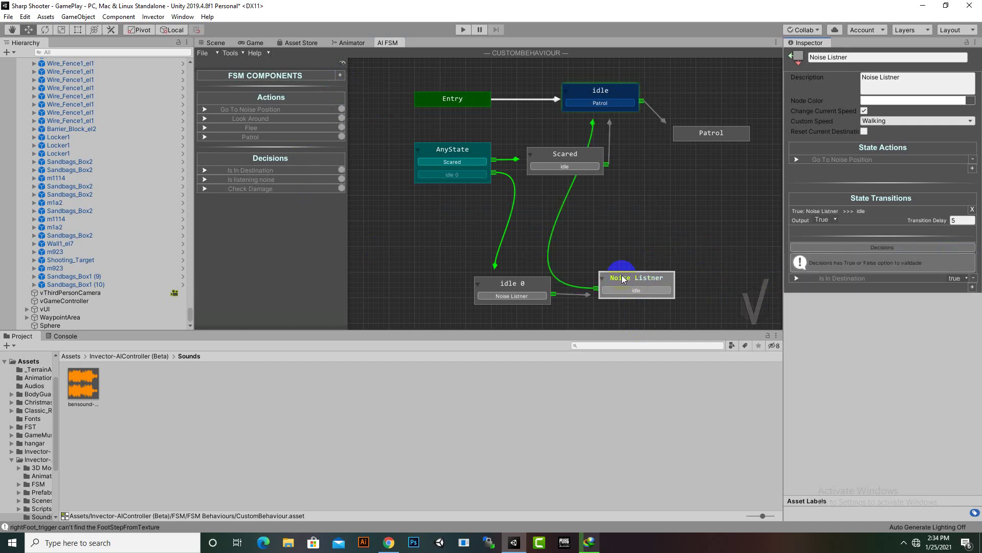
mouse_move(651, 294)
left_mouse_down()
mouse_move(640, 287)
mouse_move(655, 280)
left_mouse_up()
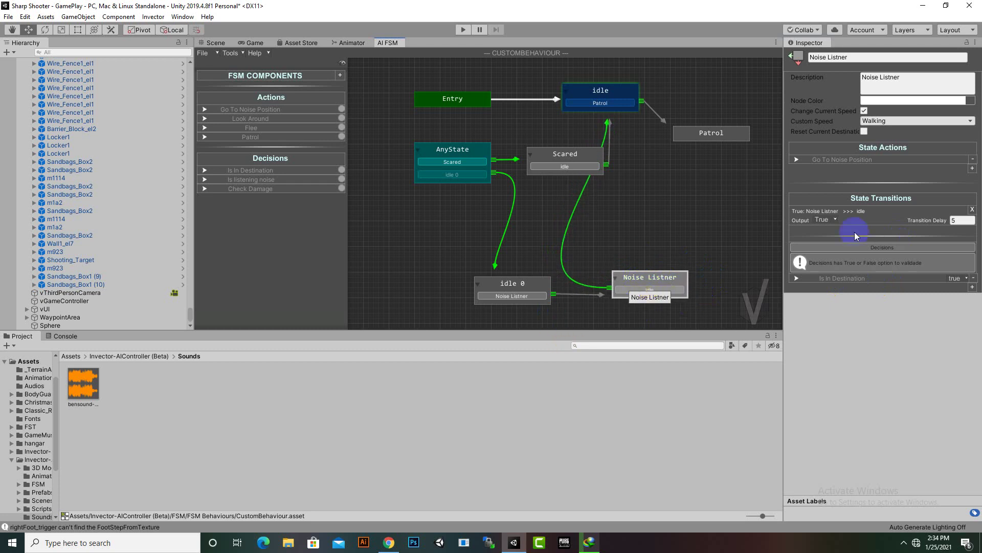
left_click(964, 221)
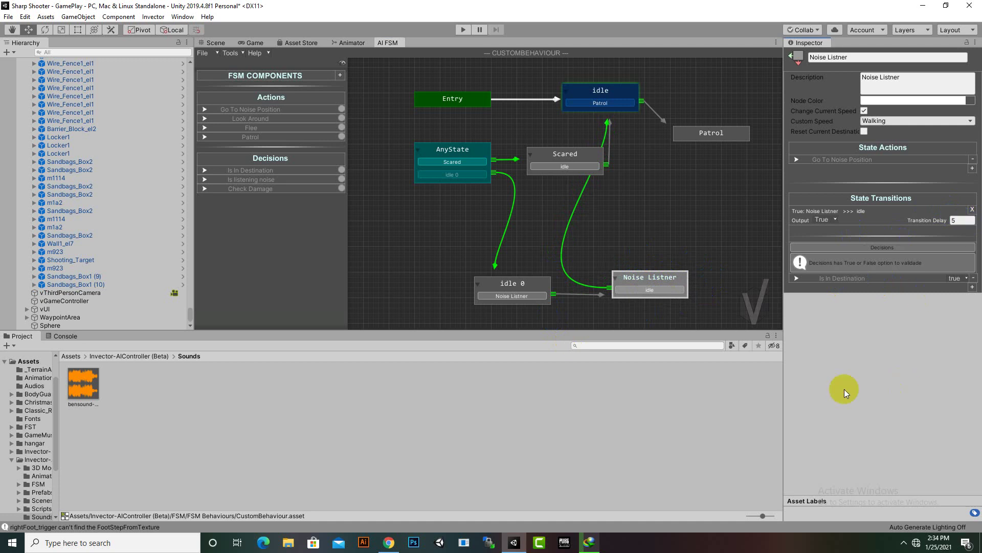
mouse_move(553, 220)
left_mouse_down()
mouse_move(572, 271)
mouse_move(605, 120)
mouse_move(520, 154)
left_mouse_up()
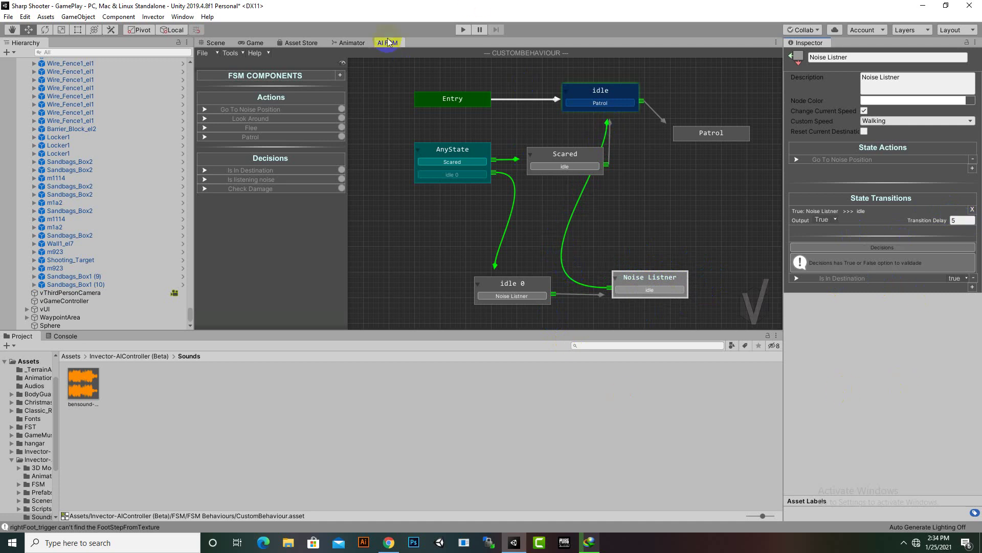
- In the Scene view, select the cage-like sandbag box and move it to the middle of the scene
left_click(214, 44)
middle_click_drag(373, 119, 568, 221)
middle_click_drag(391, 216, 622, 261)
scroll(586, 249, "down", 5)
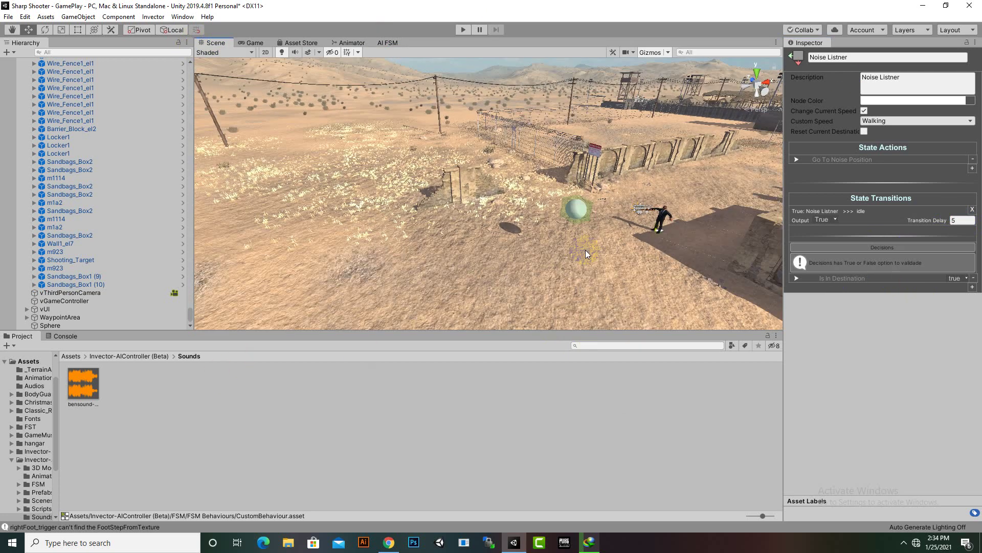
scroll(541, 215, "down", 3)
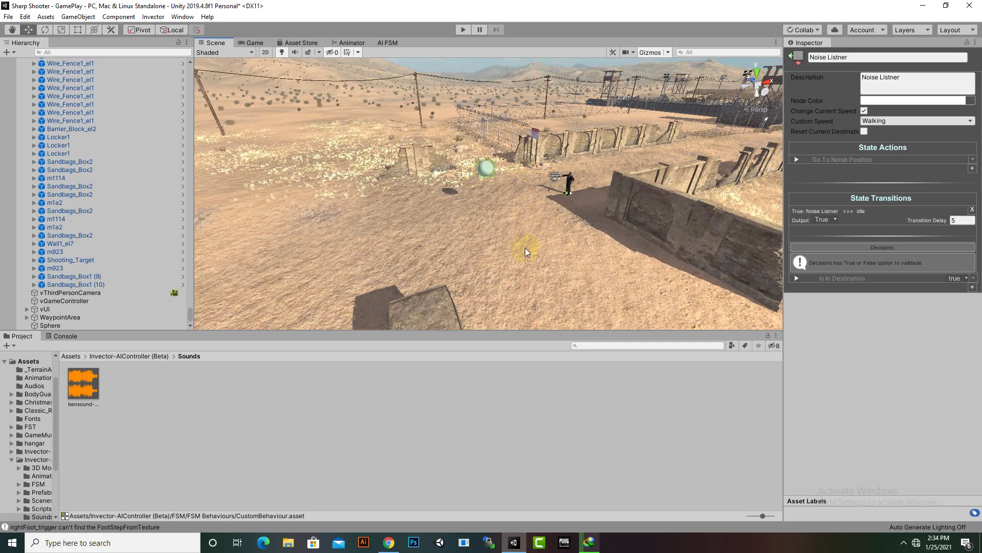
middle_click_drag(525, 249, 532, 219)
left_click(390, 284)
scroll(532, 219, "up", 3)
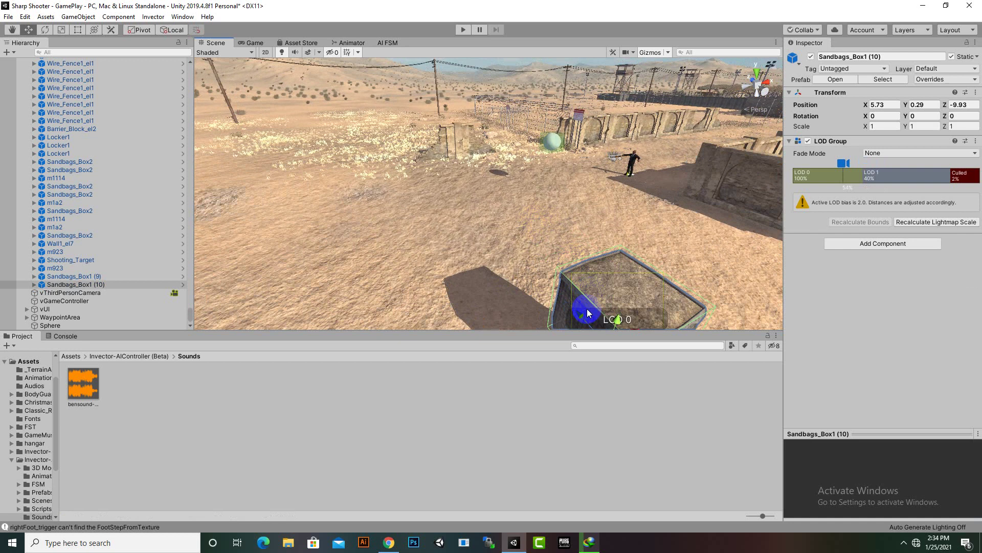
left_click_drag(586, 309, 432, 142)
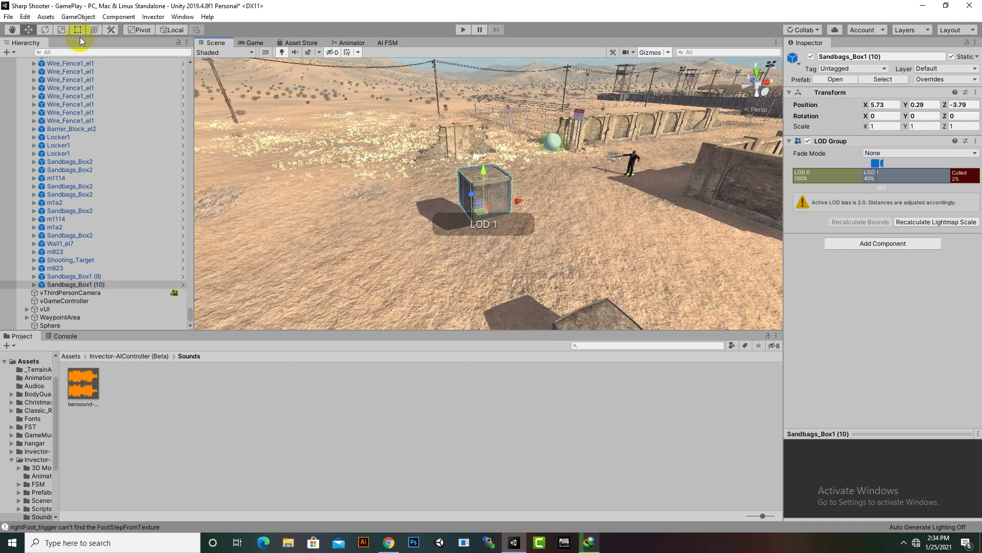
- Scale the sandbag slab into a thin plank, X about 0.26
left_click(58, 30)
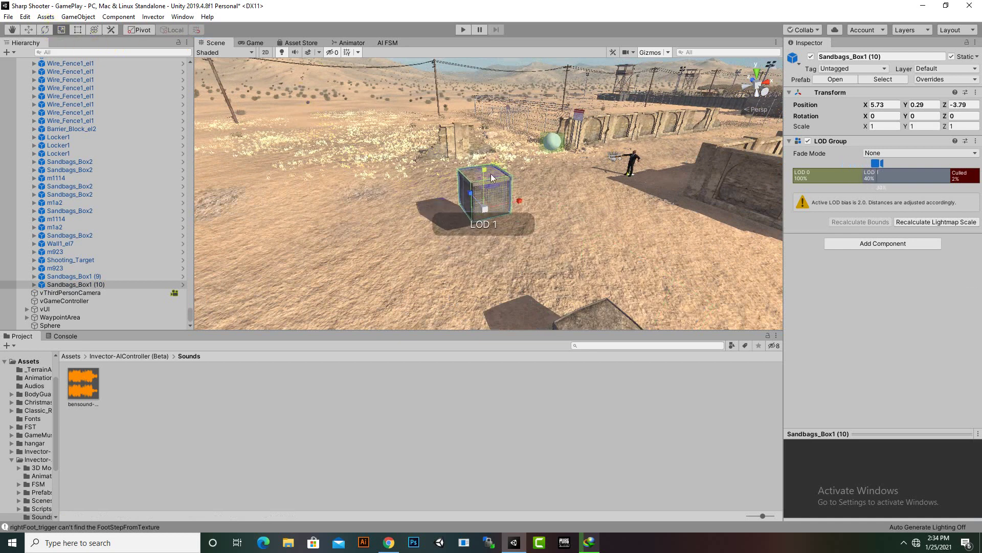
left_click_drag(484, 169, 399, 165)
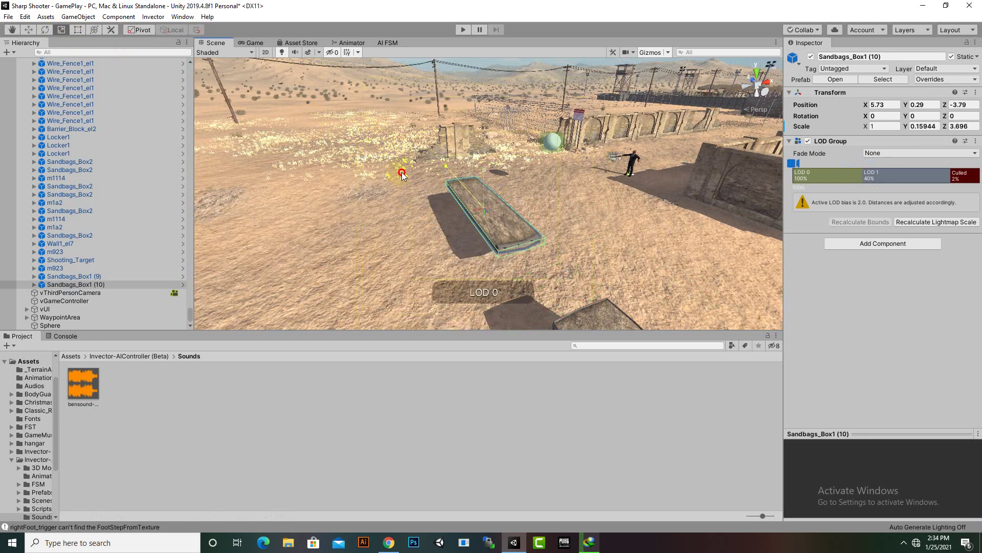
left_click(399, 164)
left_click(500, 218)
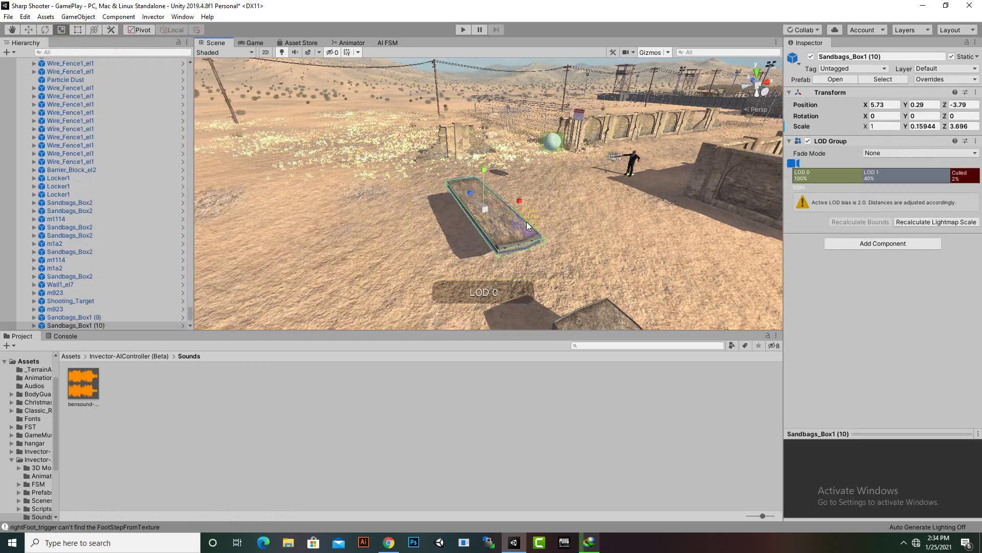
left_click_drag(527, 222, 499, 218)
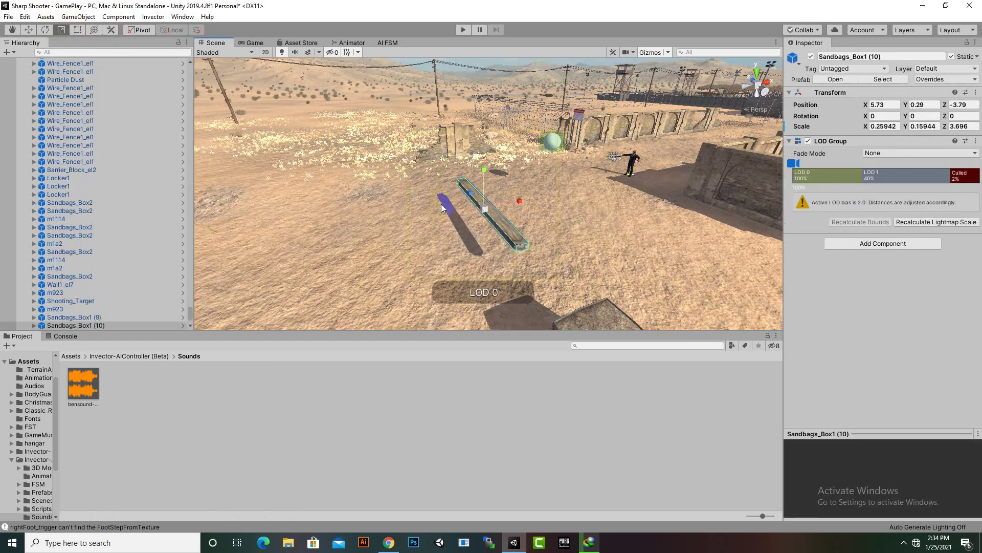
- Lower the plank to the ground and position it along X and Z
left_click(29, 29)
scroll(485, 183, "up", 2)
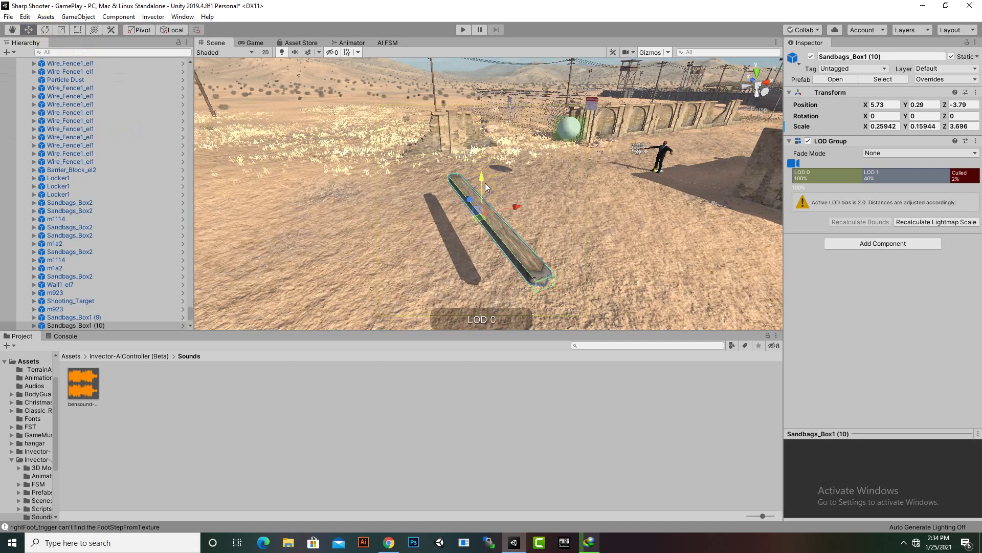
left_click_drag(486, 182, 428, 186)
left_click_drag(483, 199, 346, 358)
left_click_drag(485, 203, 485, 210)
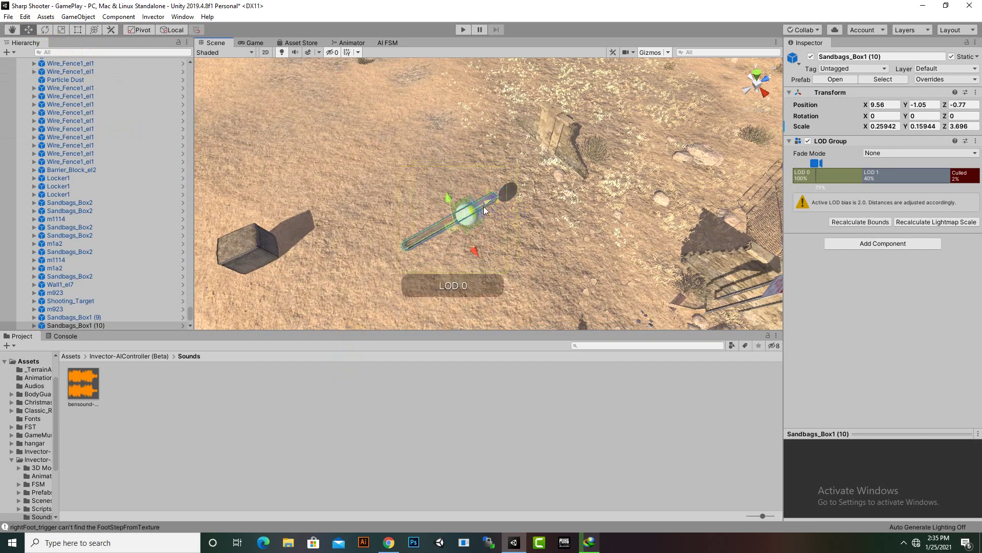
- Duplicate the plank into a parallel pair and crosswise copies rotated -93° on Y, forming a square frame
key("ctrl+d")
left_click_drag(475, 251, 323, 214)
key("ctrl+d")
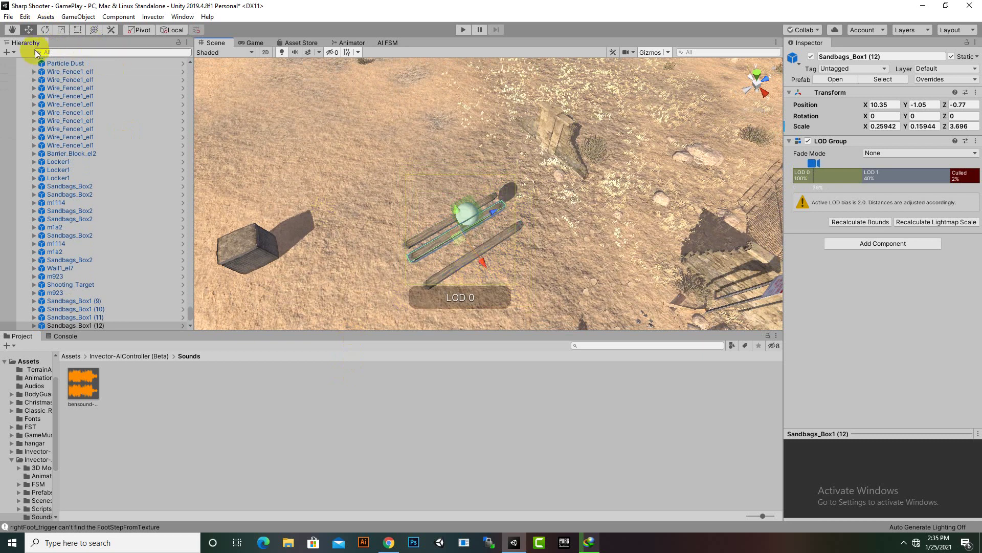
left_click(45, 29)
left_click_drag(493, 255, 602, 184)
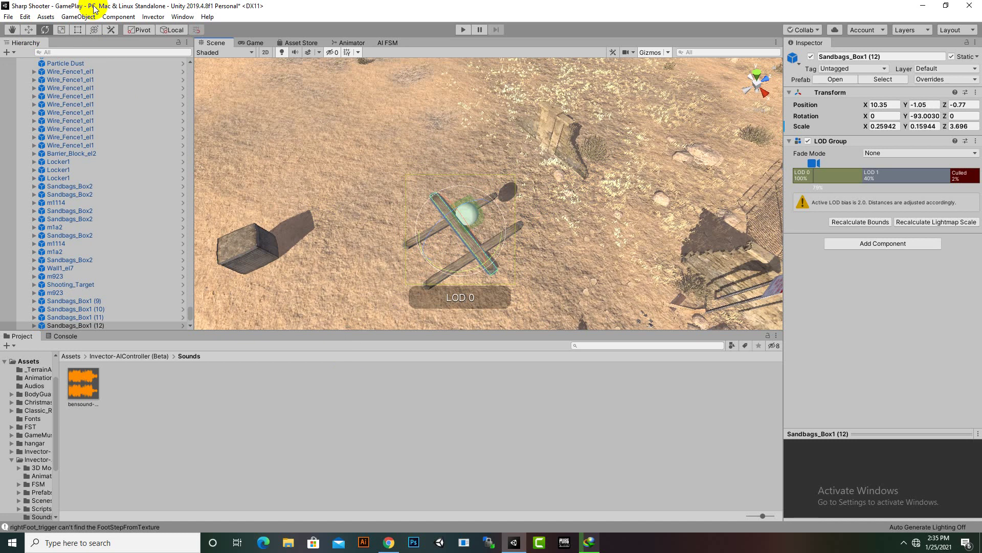
left_click(29, 30)
mouse_move(480, 226)
left_mouse_down()
mouse_move(493, 211)
mouse_move(529, 204)
mouse_move(466, 240)
left_mouse_up()
key("ctrl+d")
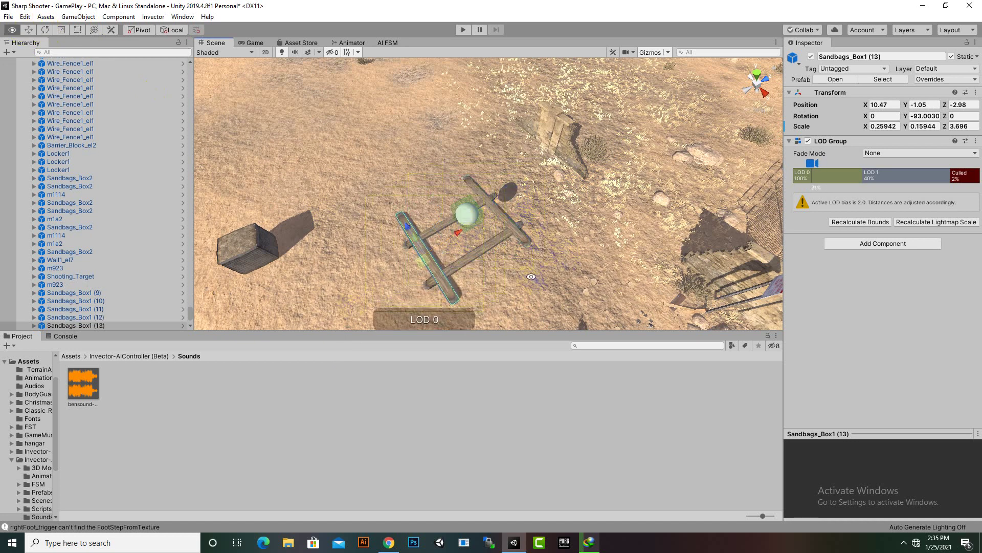
left_click_drag(531, 277, 572, 174, "alt")
- Move the noise Sphere to Y 58.23, just above the middle of the plank frame
left_click(572, 197)
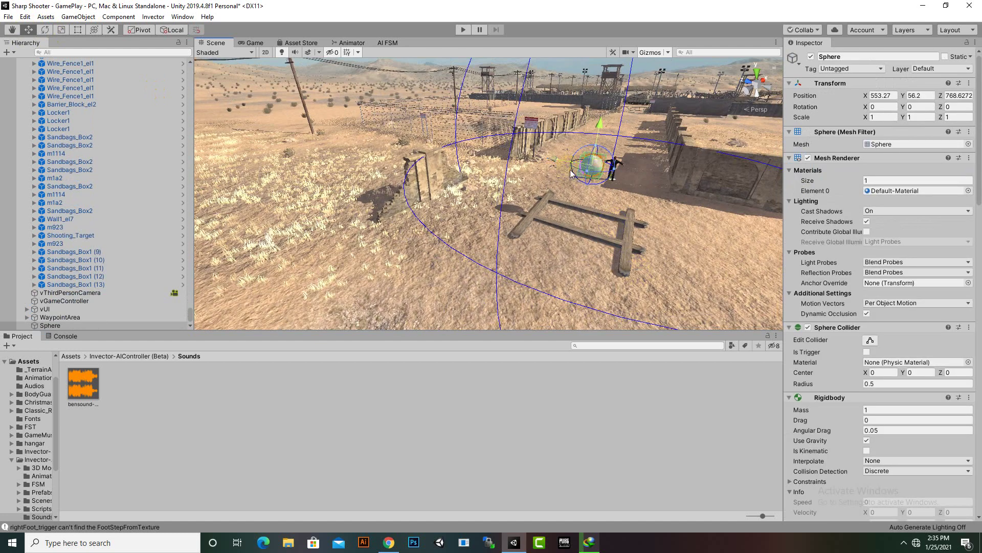
left_click_drag(595, 127, 476, 263)
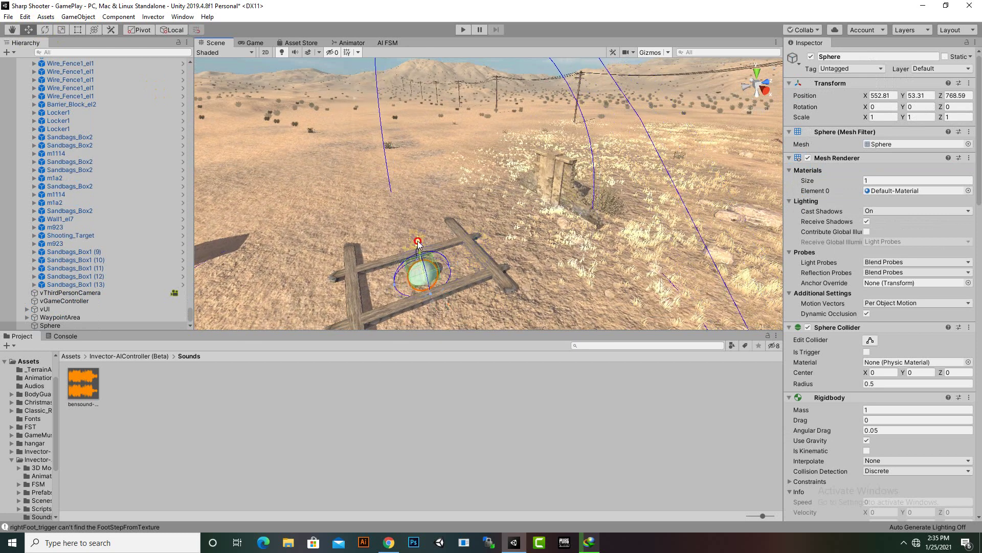
left_click_drag(416, 256, 404, 140)
left_click_drag(440, 194, 477, 222, "alt")
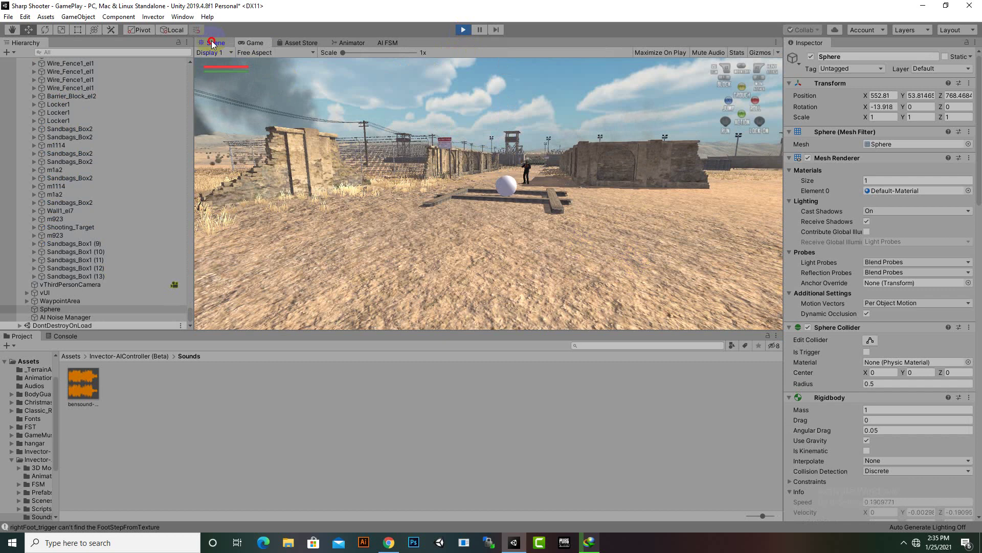
- During Play mode, switch to the Scene view and frame the Sphere to watch the character approach
left_click(212, 43)
scroll(530, 230, "down", 3)
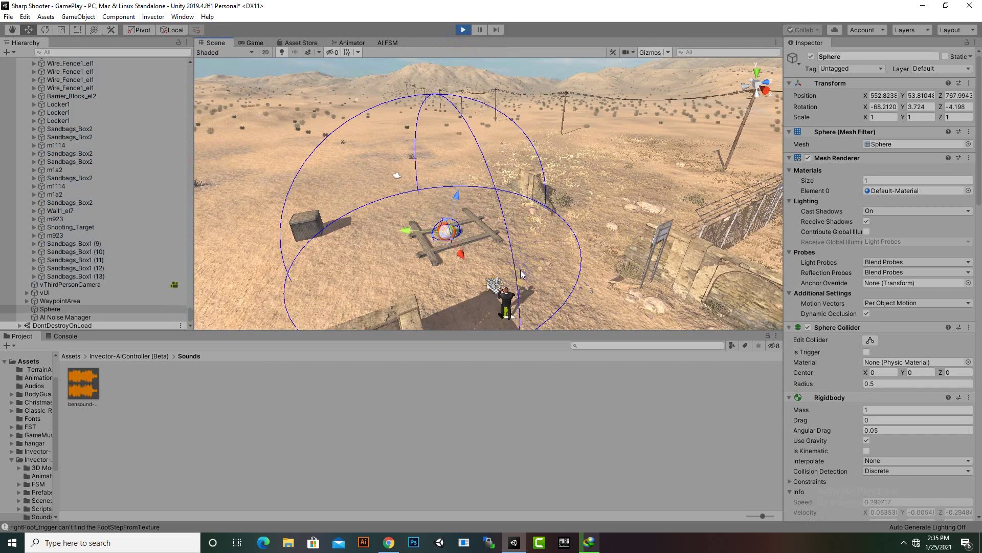
scroll(653, 168, "up", 10)
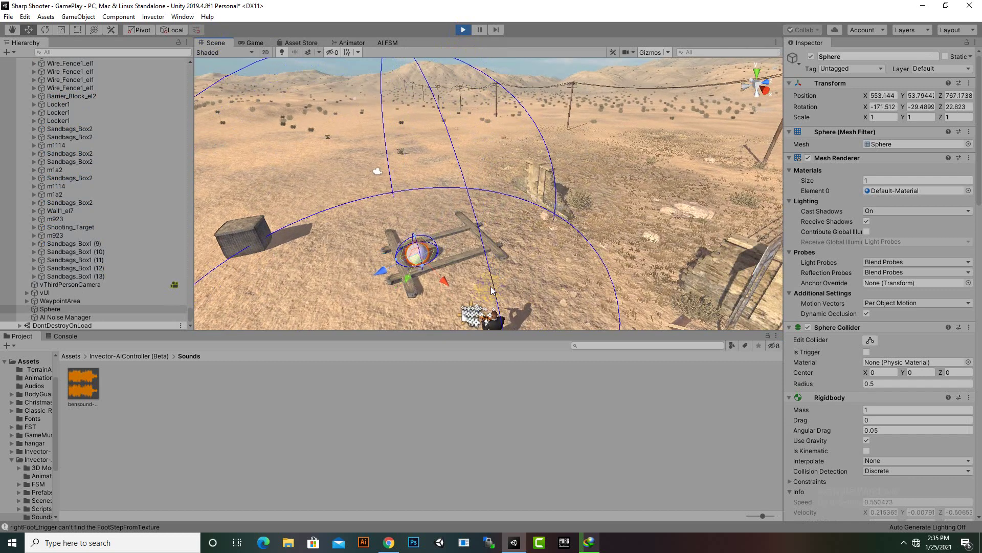
key("f")
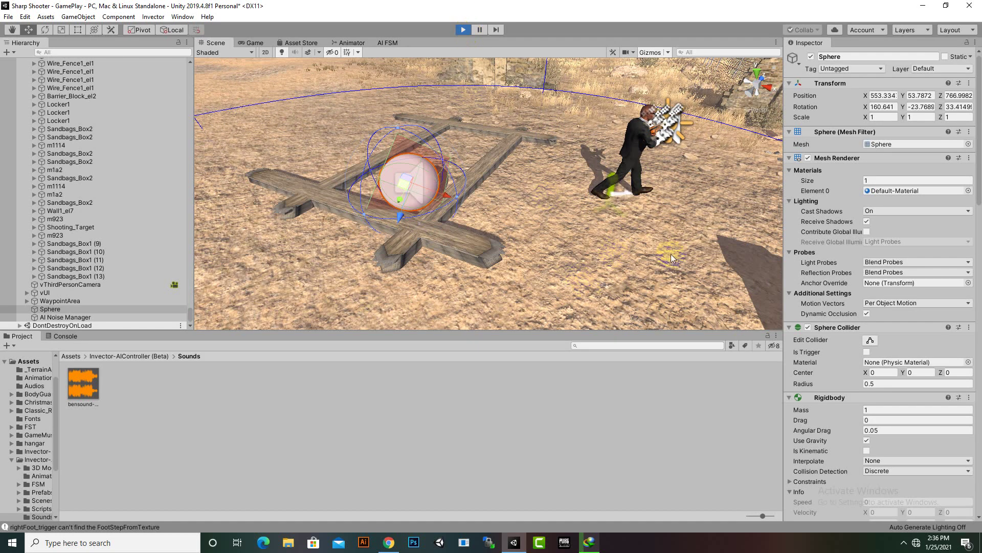
- Stop the test, set the Sphere's Audio Source volume to 0.099, and play again
key("ctrl+p")
left_click(84, 392)
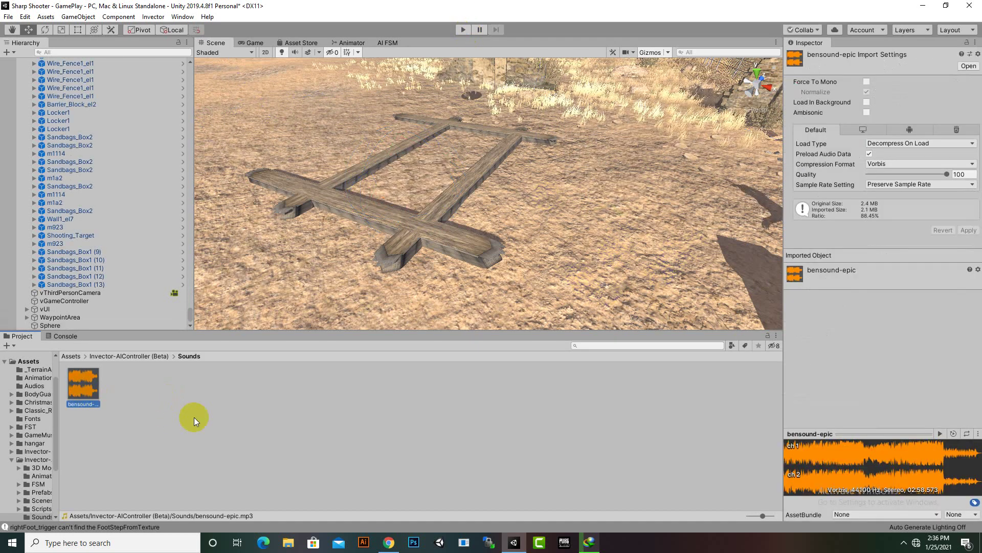
left_click(71, 325)
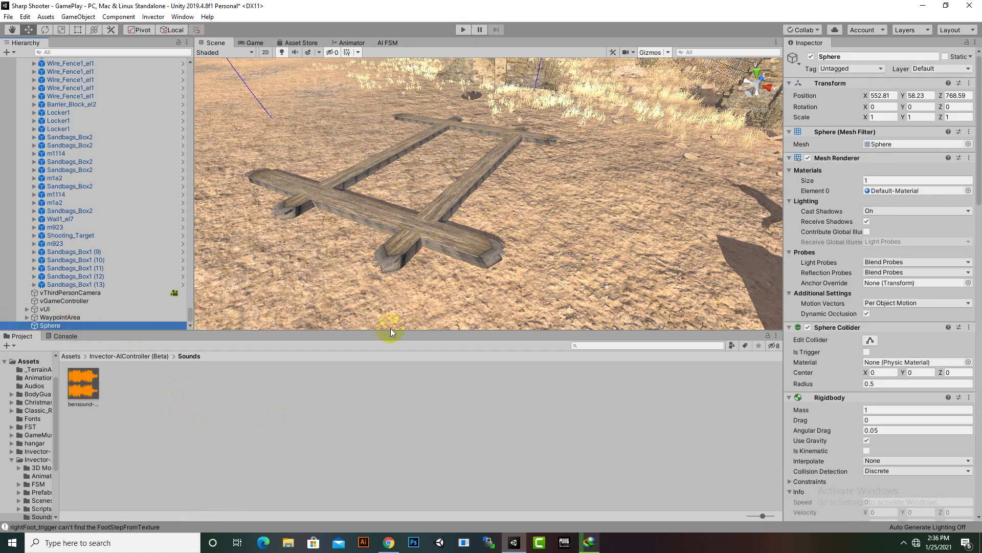
scroll(843, 407, "down", 10)
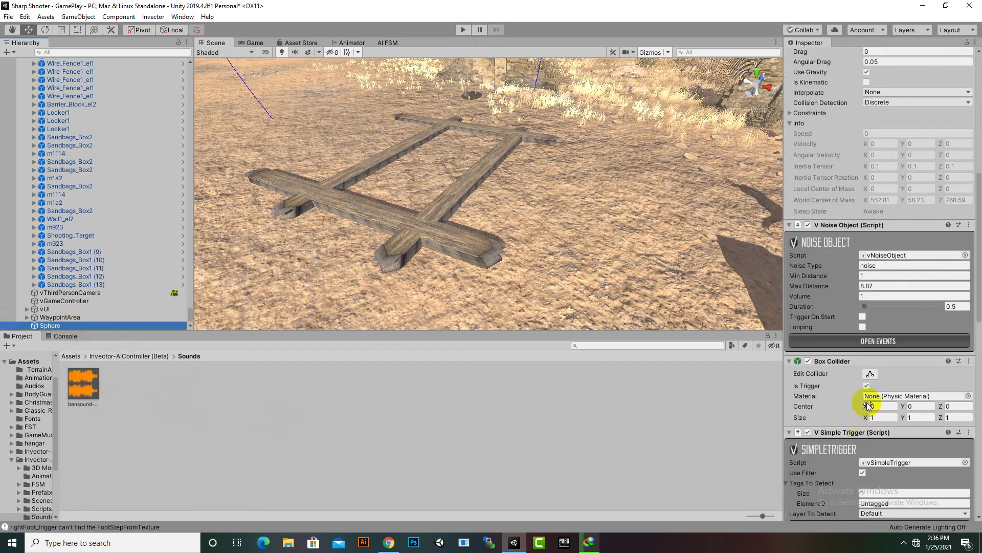
scroll(848, 395, "down", 10)
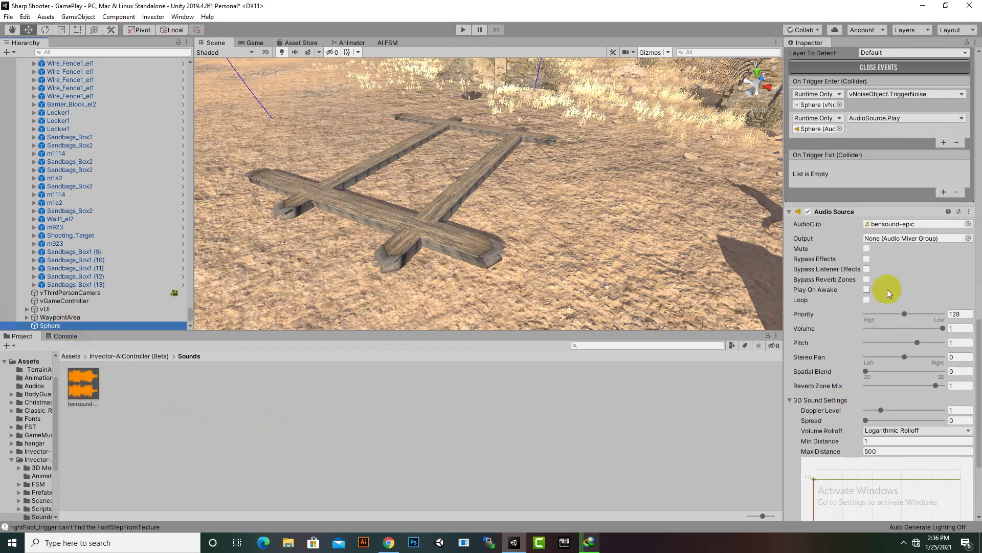
left_click_drag(940, 328, 873, 328)
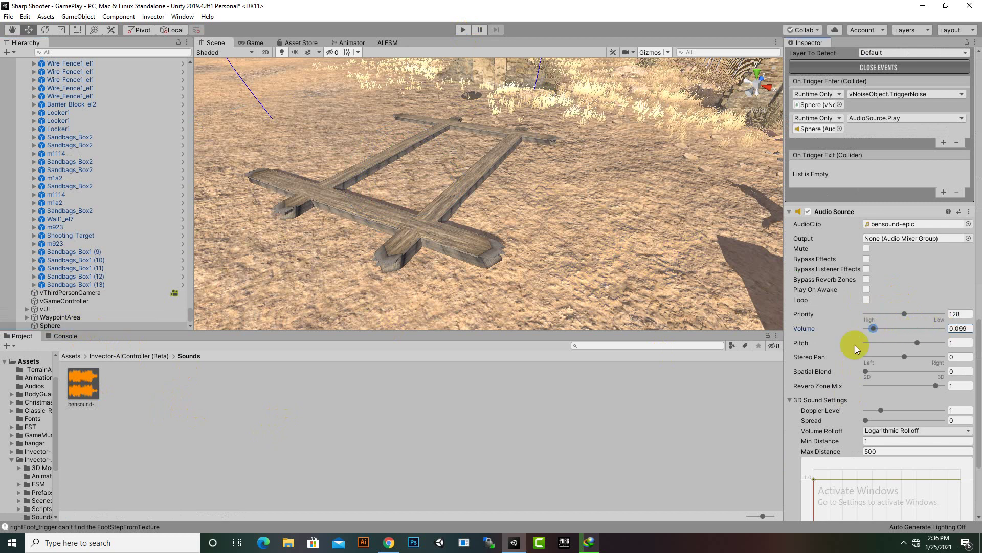
left_click(459, 31)
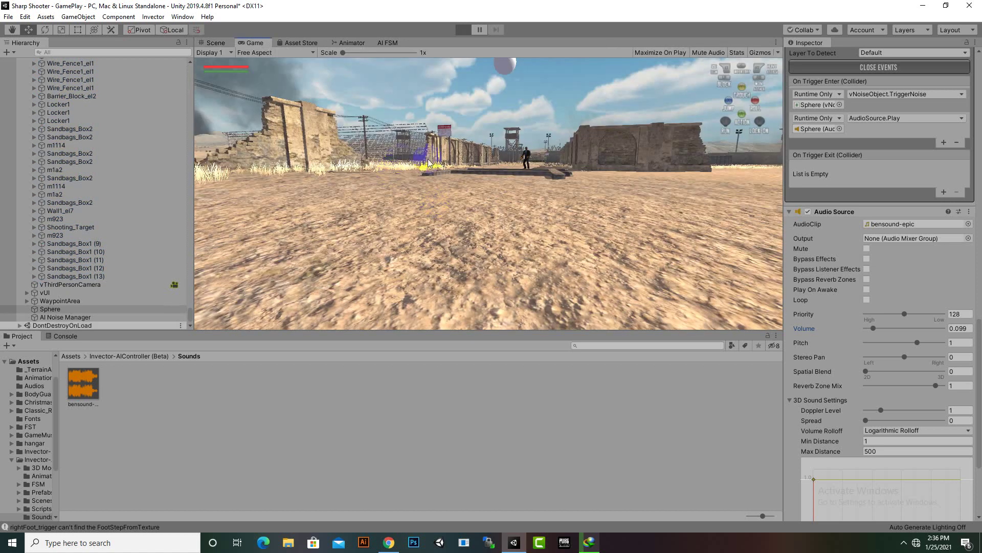
- In the Scene view, frame and zoom in on the Sphere, then orbit to follow the character across the planks
left_click(213, 43)
scroll(478, 216, "up", 4)
key("f")
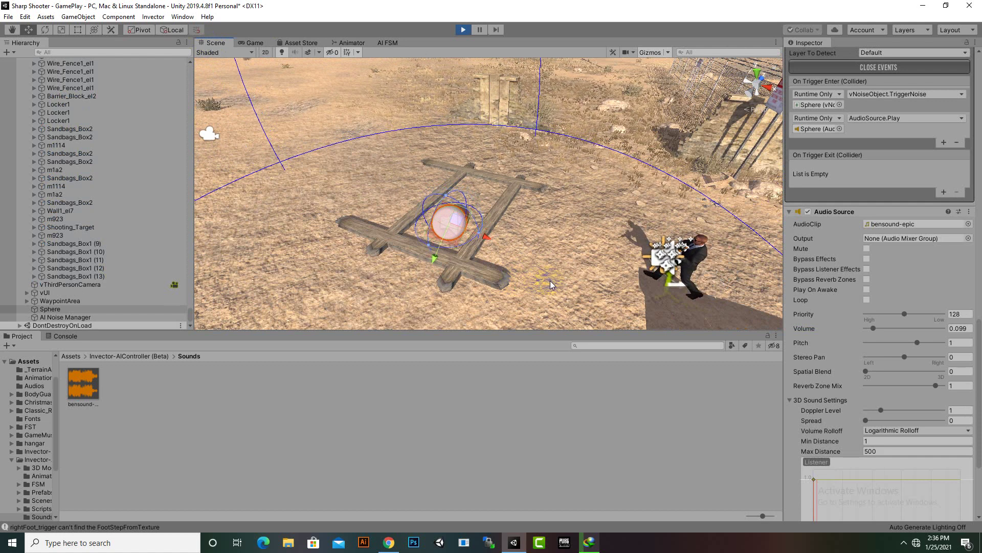
scroll(551, 280, "up", 1)
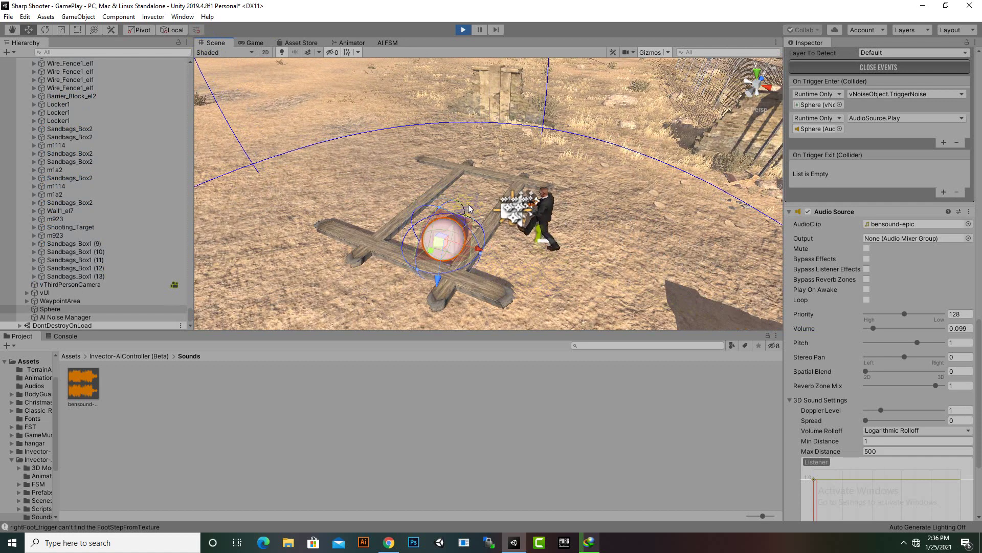
scroll(474, 225, "up", 4)
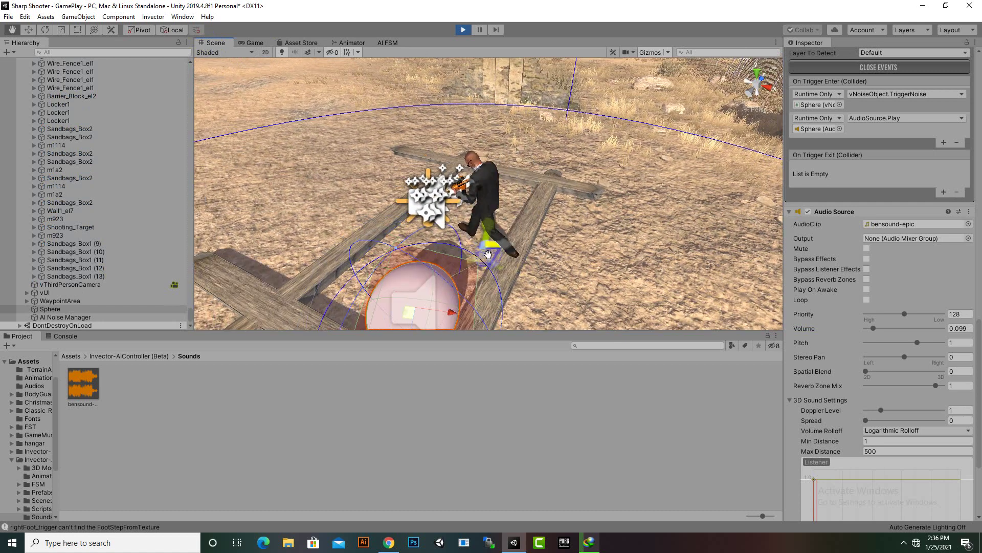
scroll(488, 254, "up", 1)
scroll(522, 264, "up", 1)
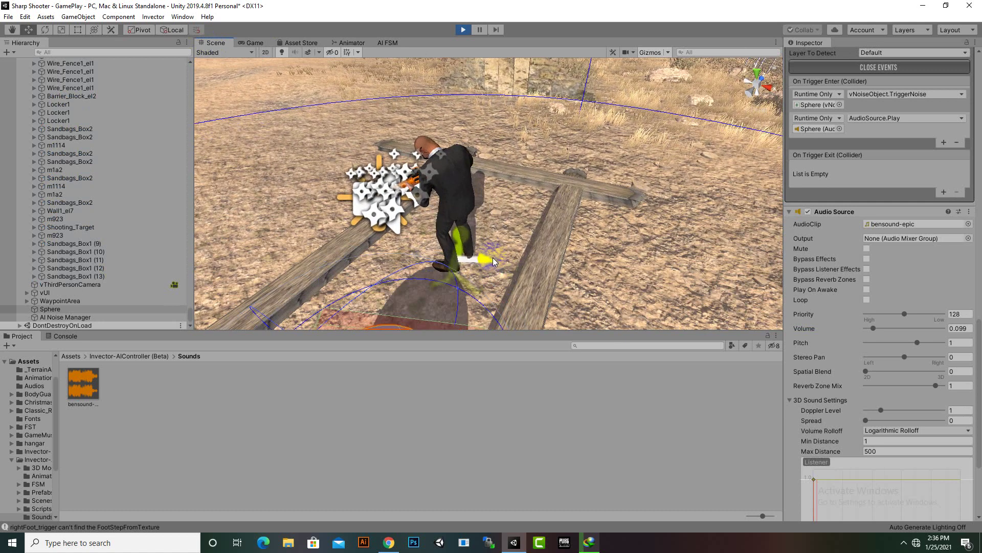
left_click(561, 272)
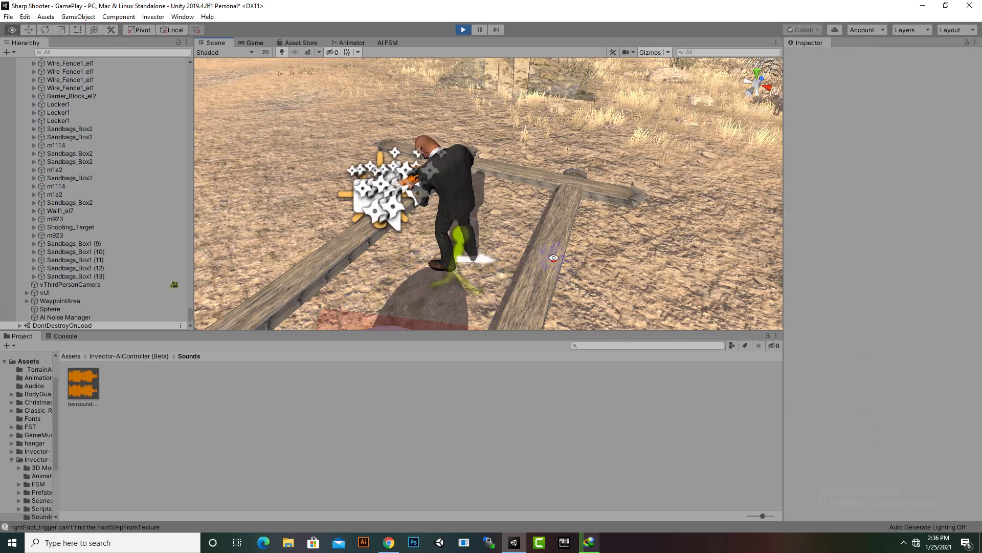
left_click_drag(551, 254, 636, 257, "alt")
scroll(634, 242, "down", 2)
scroll(602, 249, "up", 2)
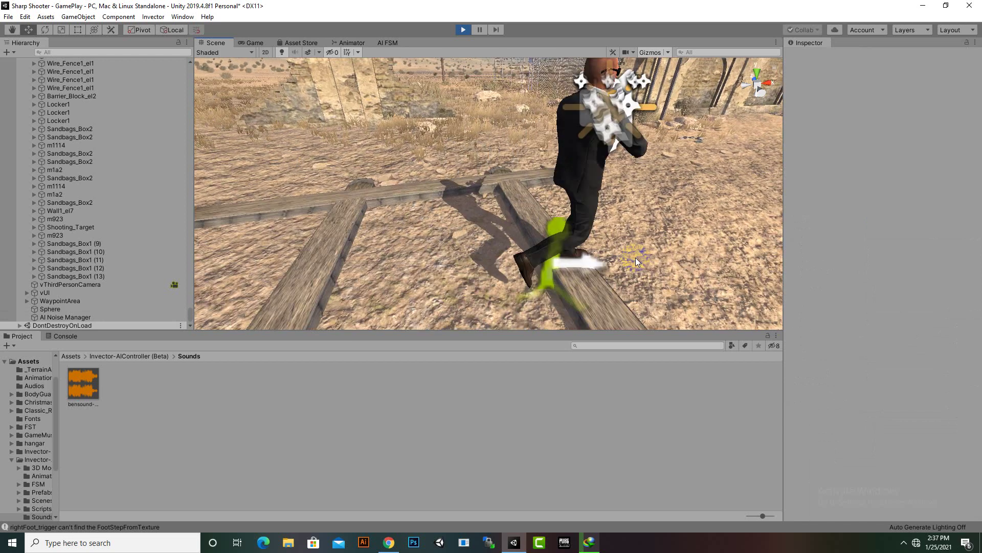
scroll(644, 261, "down", 2)
middle_click_drag(645, 261, 578, 274)
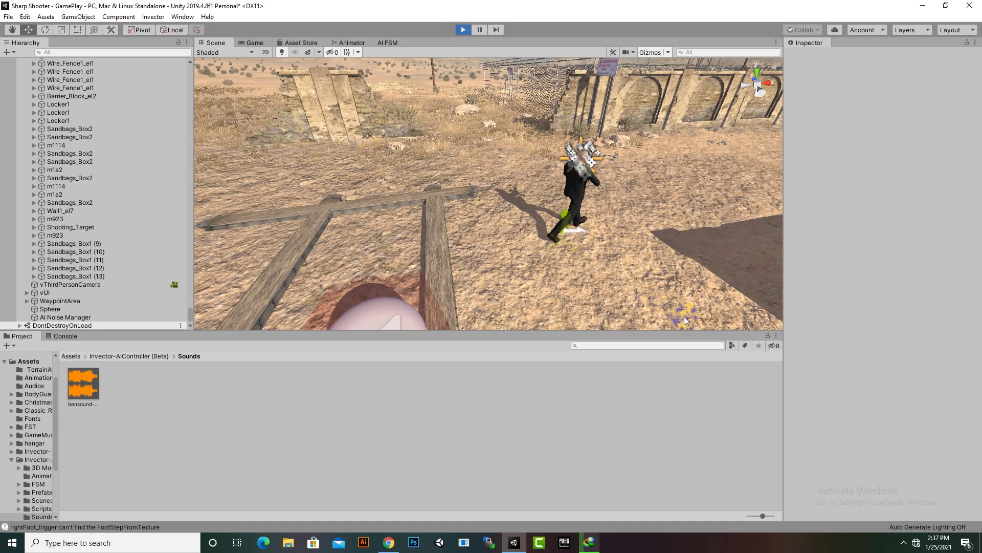
- Exit Play mode and orbit out to view the plank frame and nearby character
key("ctrl+p")
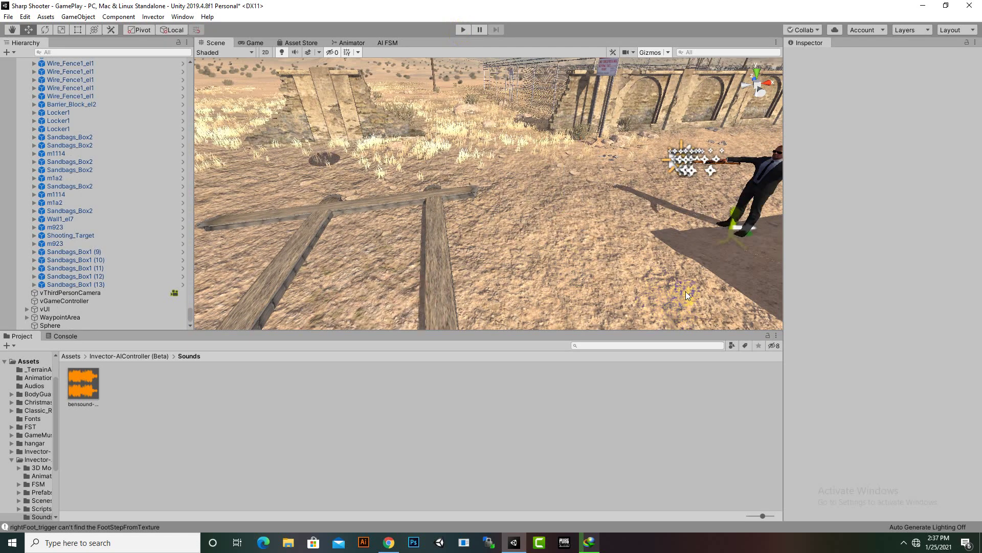
scroll(568, 233, "down", 2)
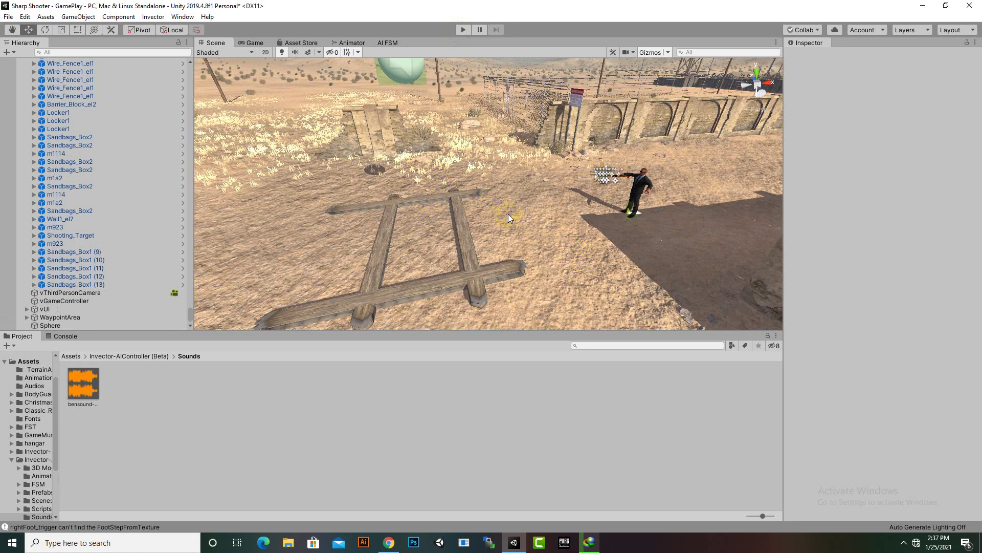
left_click_drag(508, 214, 696, 422, "alt")
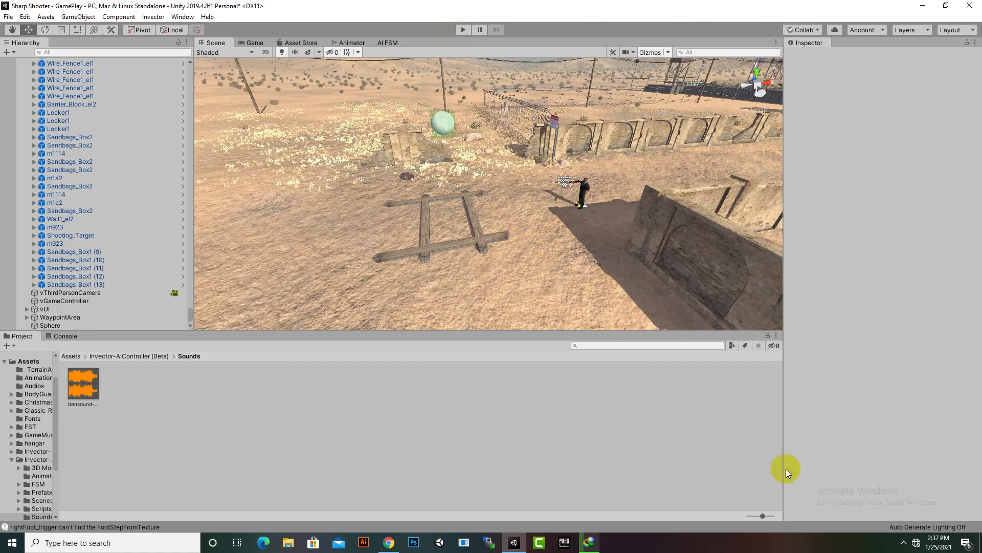